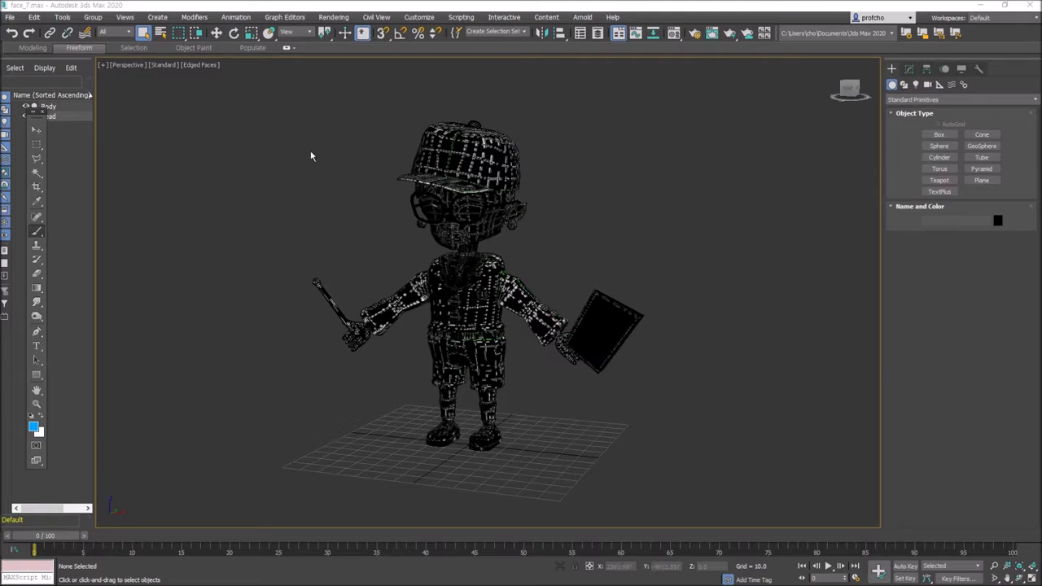
# Step: Select the head and Body objects in turn to examine which parts of the character belong to each
pyautogui.click(433, 143)
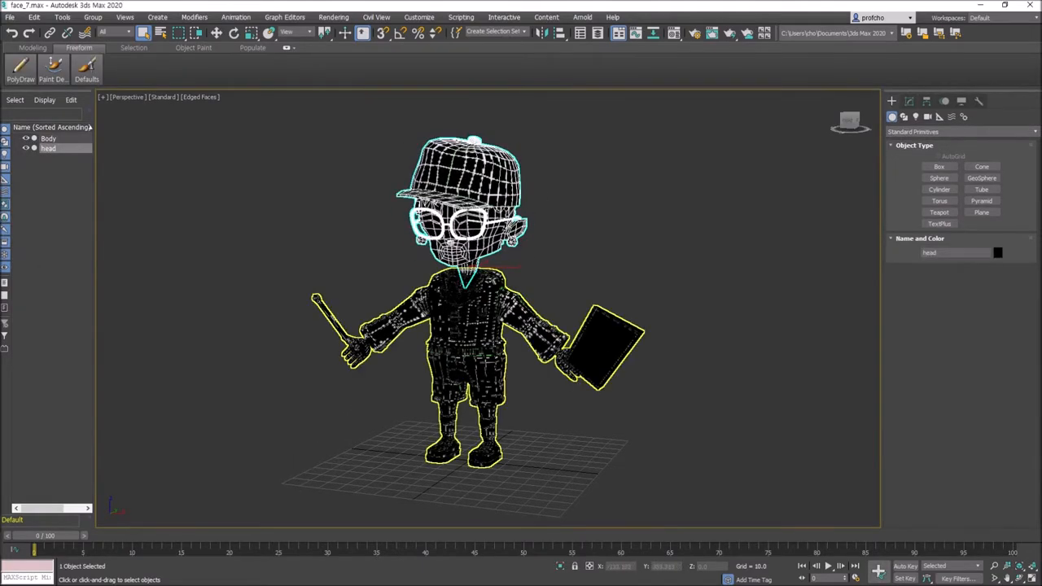
pyautogui.click(490, 342)
pyautogui.press('z')
pyautogui.scroll(-6, 590, 260)
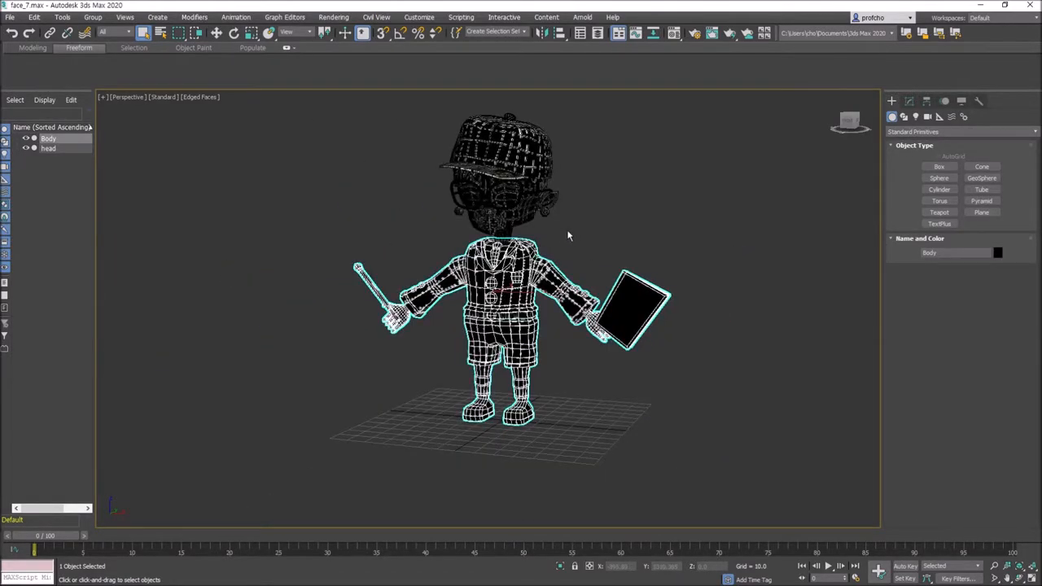
pyautogui.scroll(3, 568, 235)
pyautogui.scroll(-3, 582, 236)
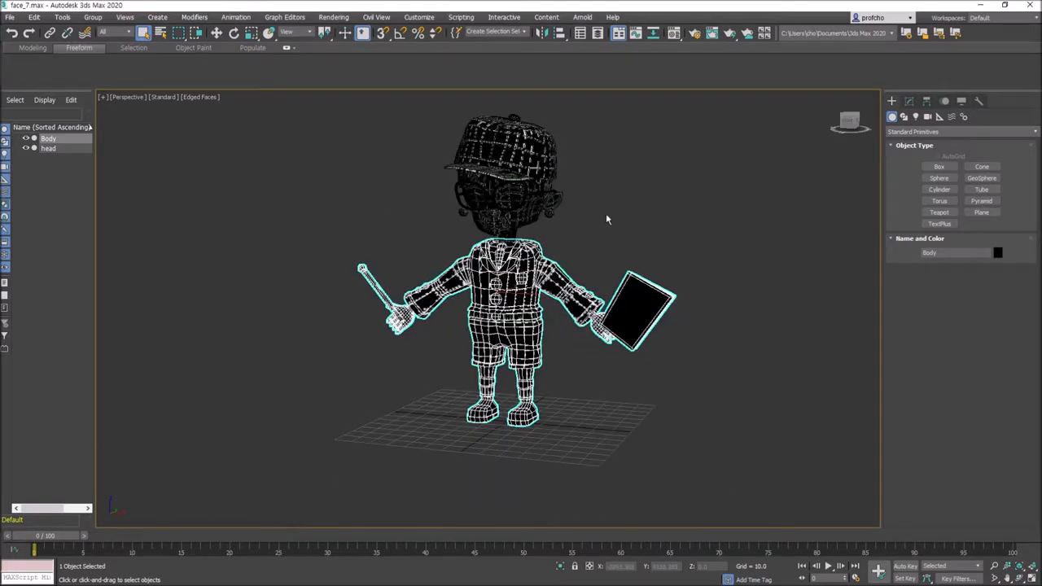
pyautogui.click(599, 172)
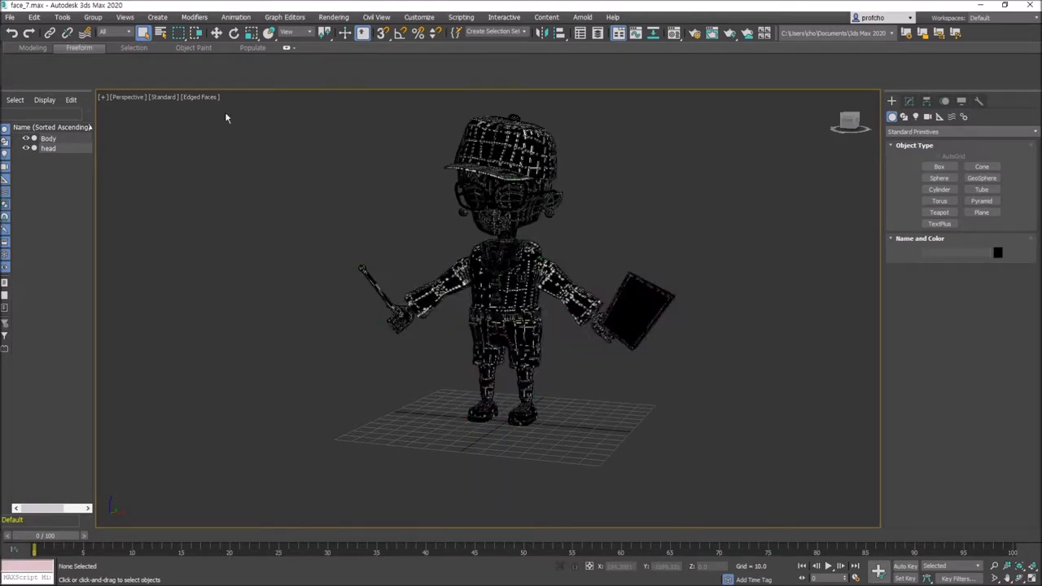
pyautogui.click(48, 139)
pyautogui.click(516, 144)
pyautogui.moveTo(696, 186); pyautogui.dragTo(672, 217, button='middle')
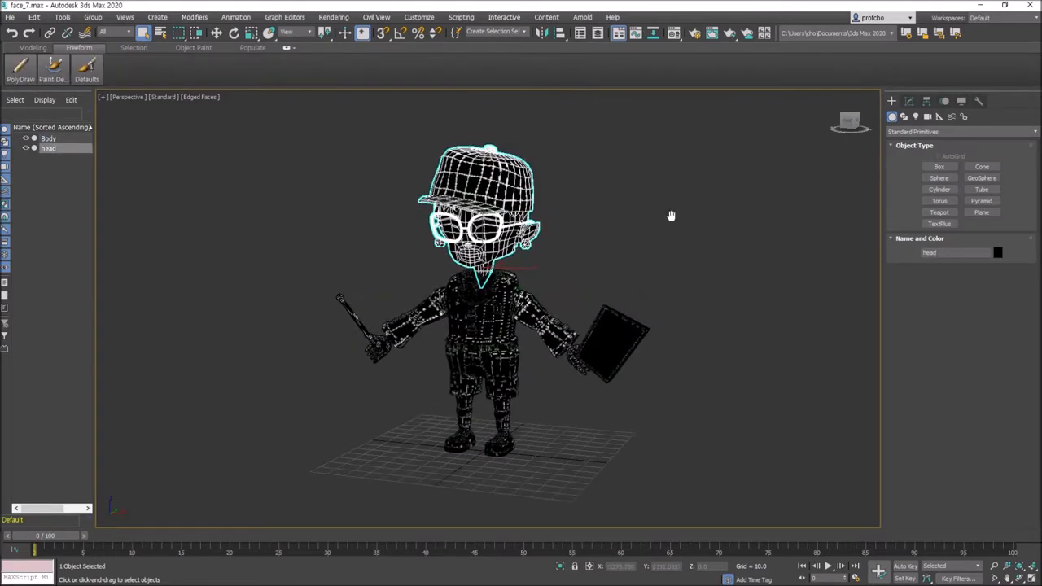
# Step: Try to transform the head object separately from the body, and undo the change
pyautogui.press('e')
pyautogui.press('r')
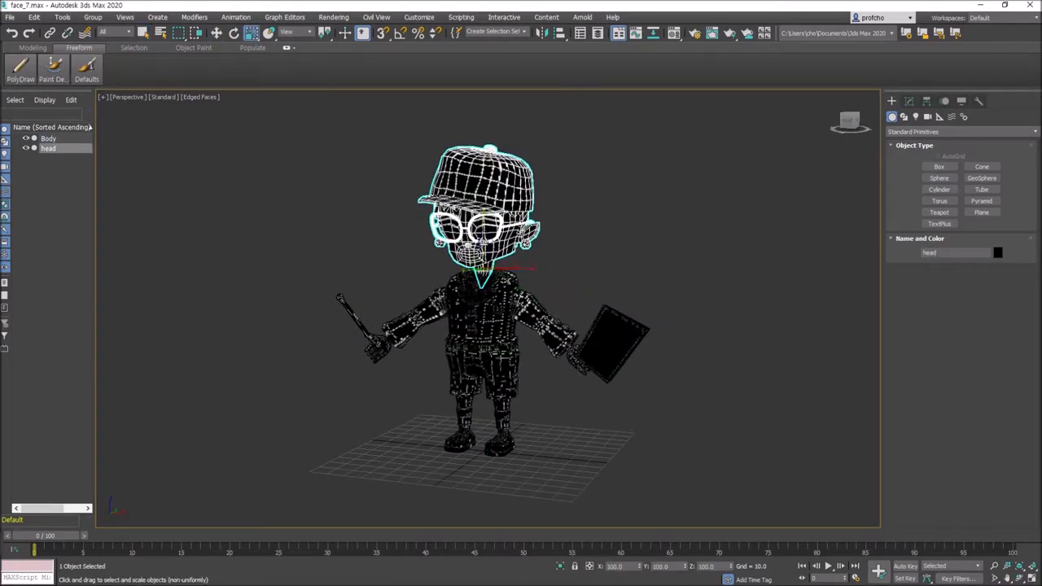
pyautogui.moveTo(492, 262); pyautogui.dragTo(484, 230)
pyautogui.press('w')
pyautogui.click(658, 257)
pyautogui.scroll(-4, 720, 256)
pyautogui.keyDown('alt'); pyautogui.moveTo(720, 256); pyautogui.dragTo(690, 248, button='middle'); pyautogui.keyUp('alt')
pyautogui.hotkey('ctrl', 'z')
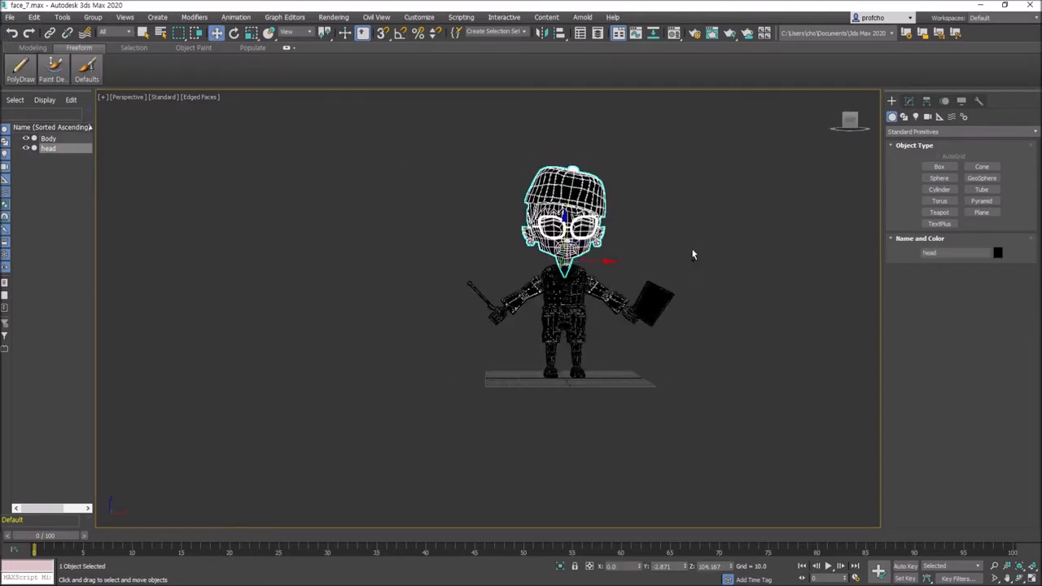
# Step: Examine the whole character and the Body object from several angles, and clear the selection
pyautogui.keyDown('alt'); pyautogui.moveTo(633, 255); pyautogui.dragTo(572, 280, button='middle'); pyautogui.keyUp('alt')
pyautogui.scroll(5, 531, 287)
pyautogui.keyDown('alt'); pyautogui.moveTo(476, 273); pyautogui.dragTo(496, 273, button='middle'); pyautogui.keyUp('alt')
pyautogui.scroll(-3, 496, 285)
pyautogui.click(499, 321)
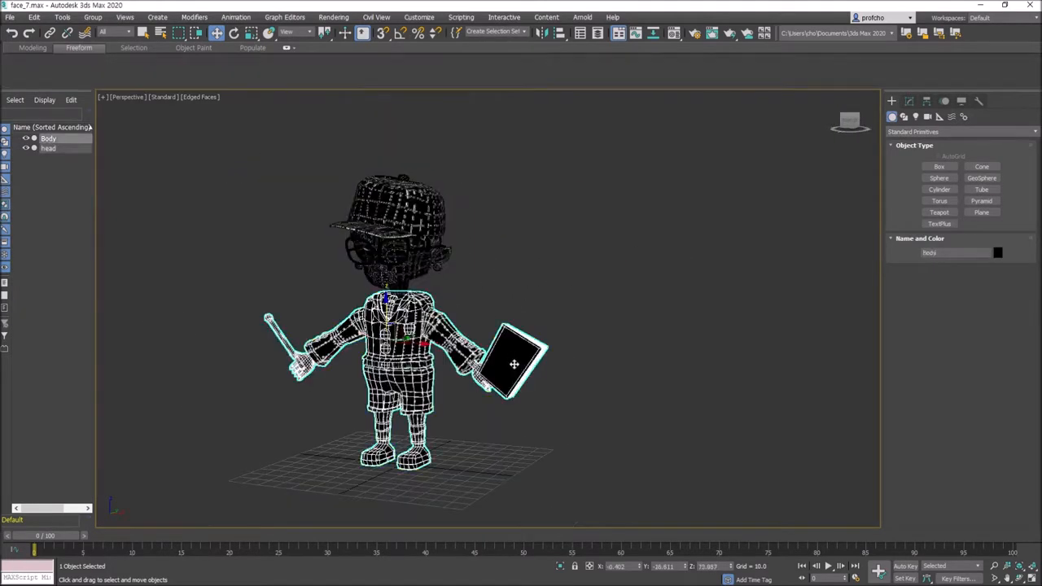
pyautogui.click(474, 297)
pyautogui.keyDown('alt'); pyautogui.moveTo(473, 277); pyautogui.dragTo(482, 287, button='middle'); pyautogui.keyUp('alt')
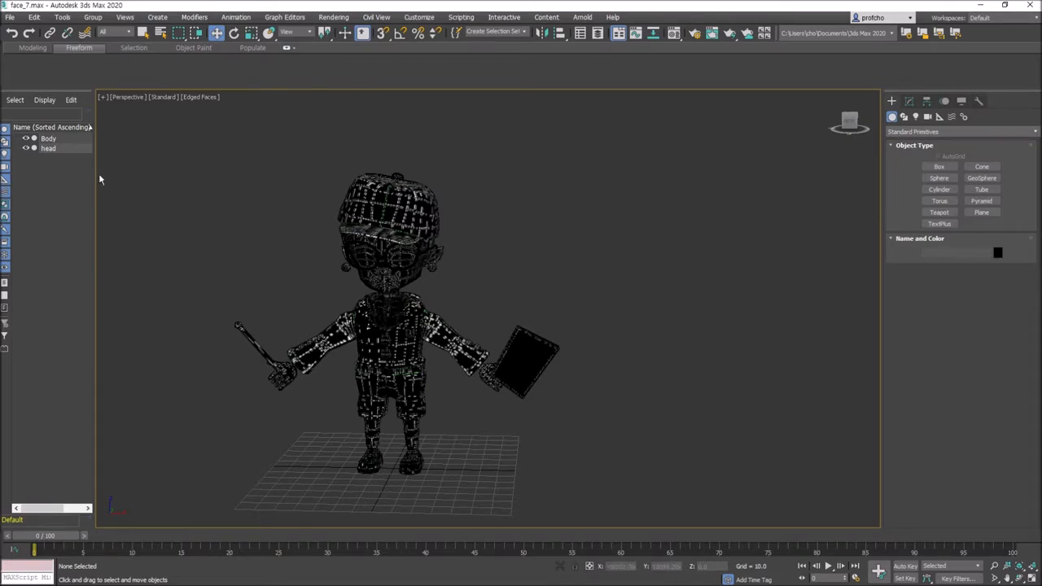
# Step: Compare the modifier stacks of the head and Body objects, leaving the Vertex level of Body's Unwrap UVW modifier
pyautogui.click(48, 148)
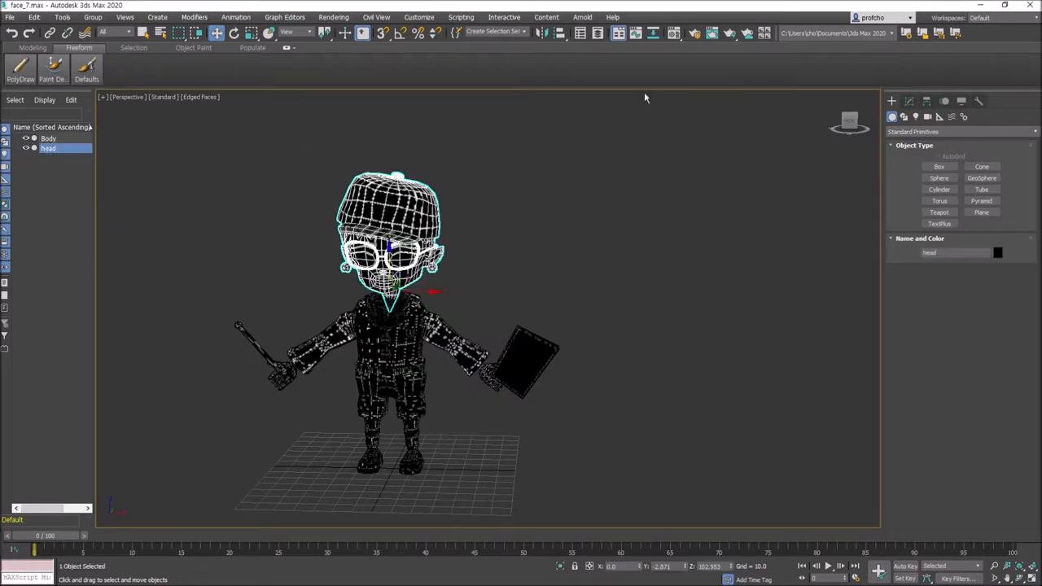
pyautogui.click(908, 101)
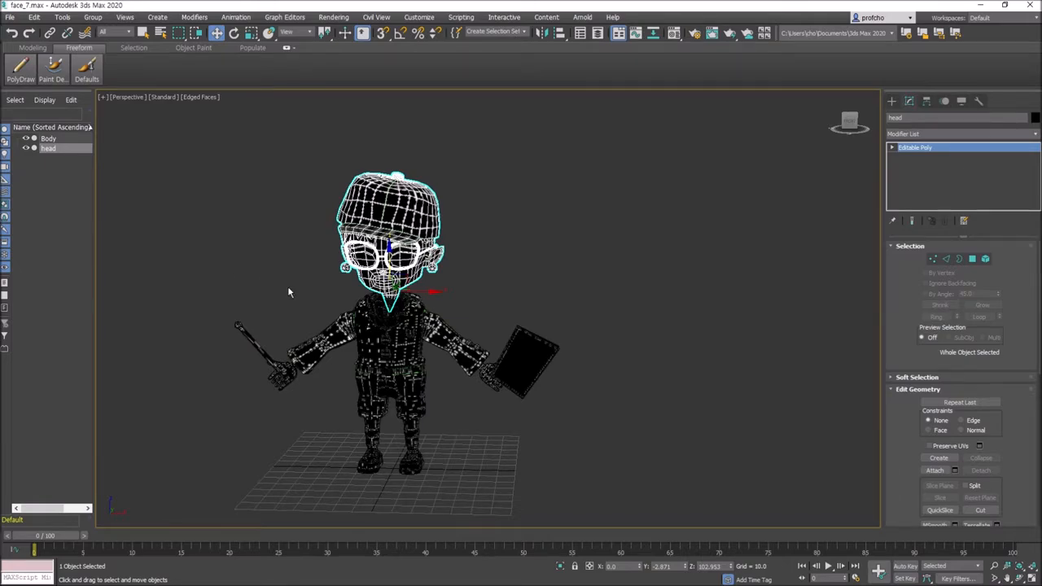
pyautogui.click(49, 140)
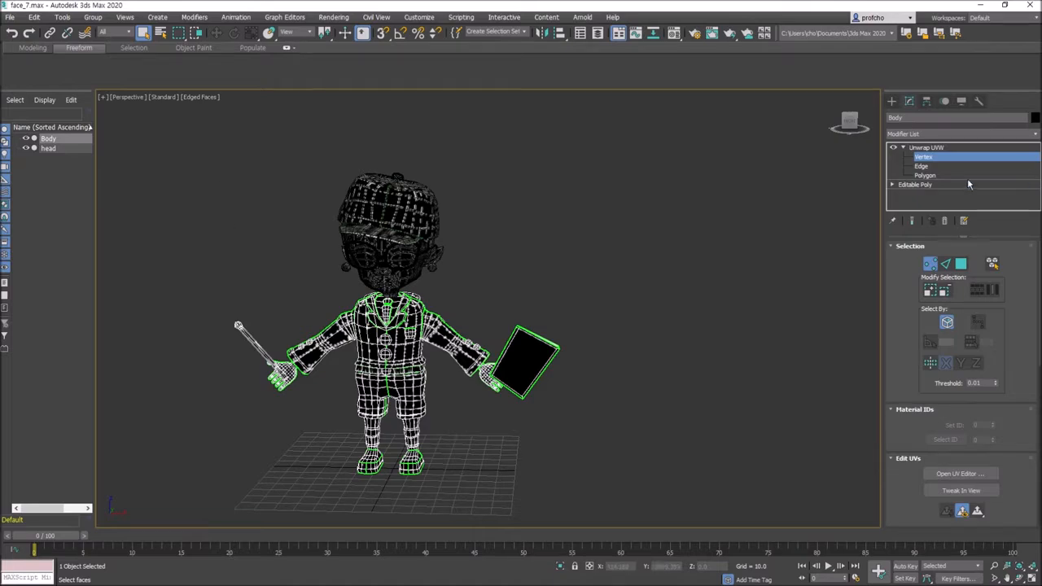
pyautogui.click(936, 147)
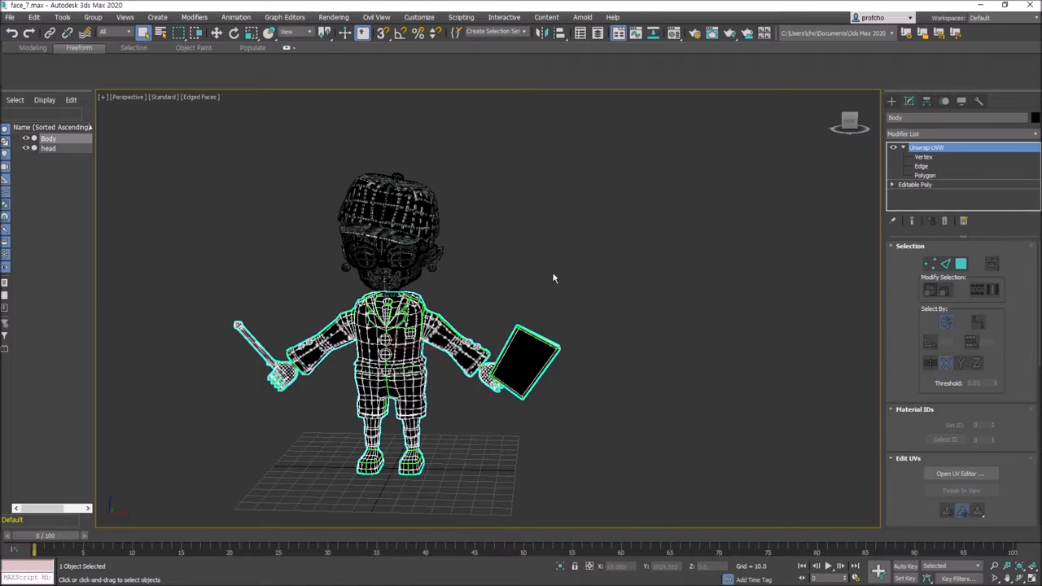
pyautogui.click(427, 213)
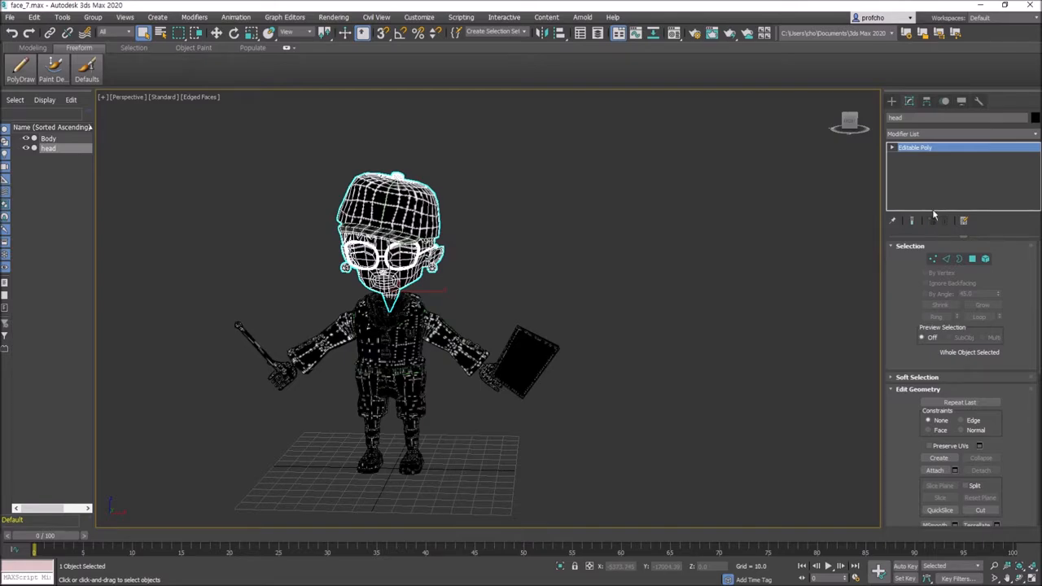
# Step: Collapse the Body object's entire modifier stack, including Unwrap UVW, and clear the selection
pyautogui.scroll(3, 469, 221)
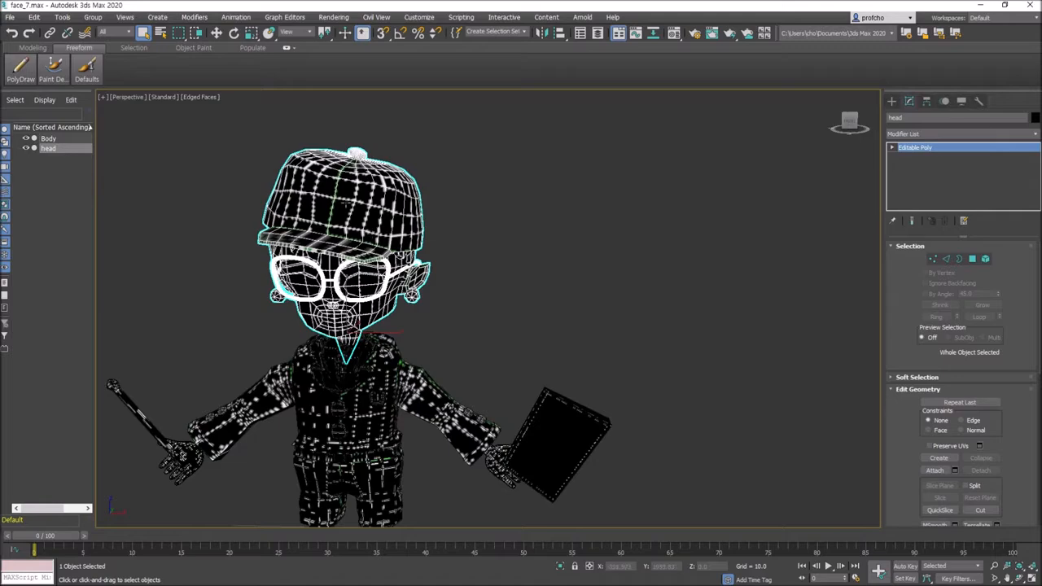
pyautogui.click(48, 138)
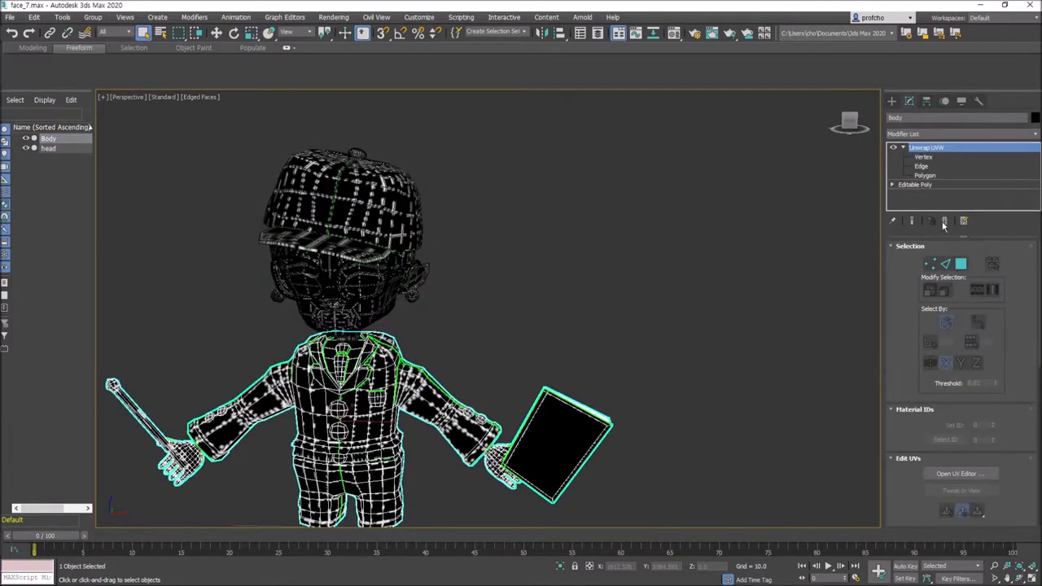
pyautogui.scroll(-1, 629, 299)
pyautogui.scroll(-1, 582, 311)
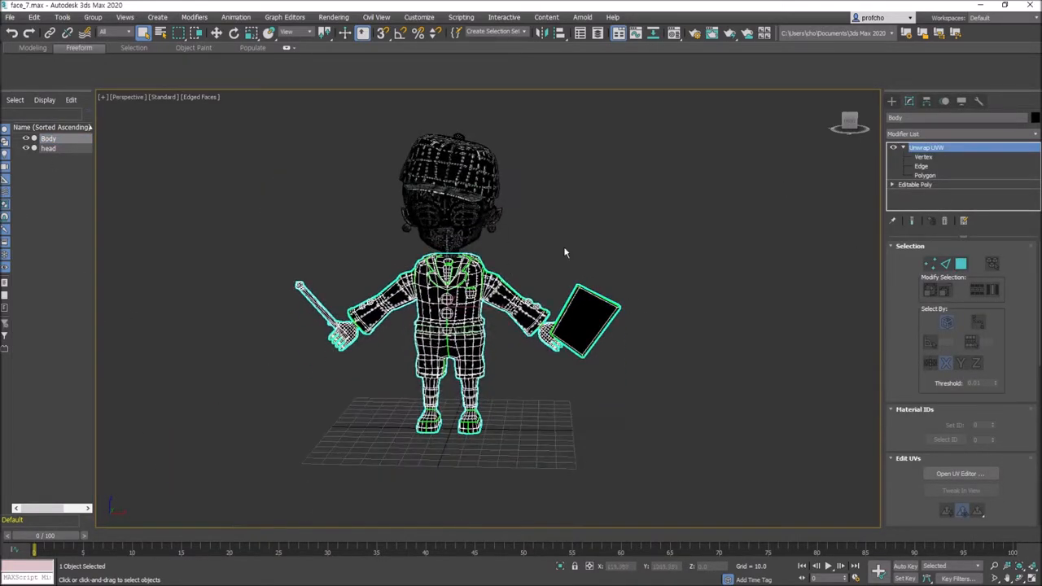
pyautogui.rightClick(953, 151)
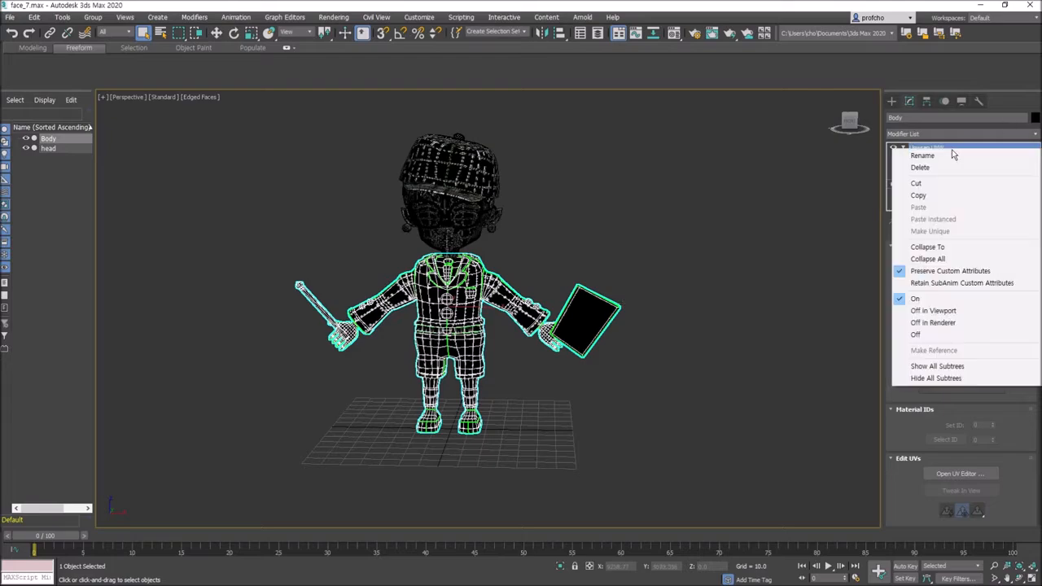
pyautogui.click(926, 259)
pyautogui.click(573, 330)
pyautogui.click(619, 263)
pyautogui.moveTo(619, 263)
pyautogui.keyDown('alt'); pyautogui.mouseDown(button='middle')
pyautogui.moveTo(552, 262)
pyautogui.moveTo(599, 258)
pyautogui.mouseUp(button='middle'); pyautogui.keyUp('alt')
pyautogui.scroll(3, 559, 242)
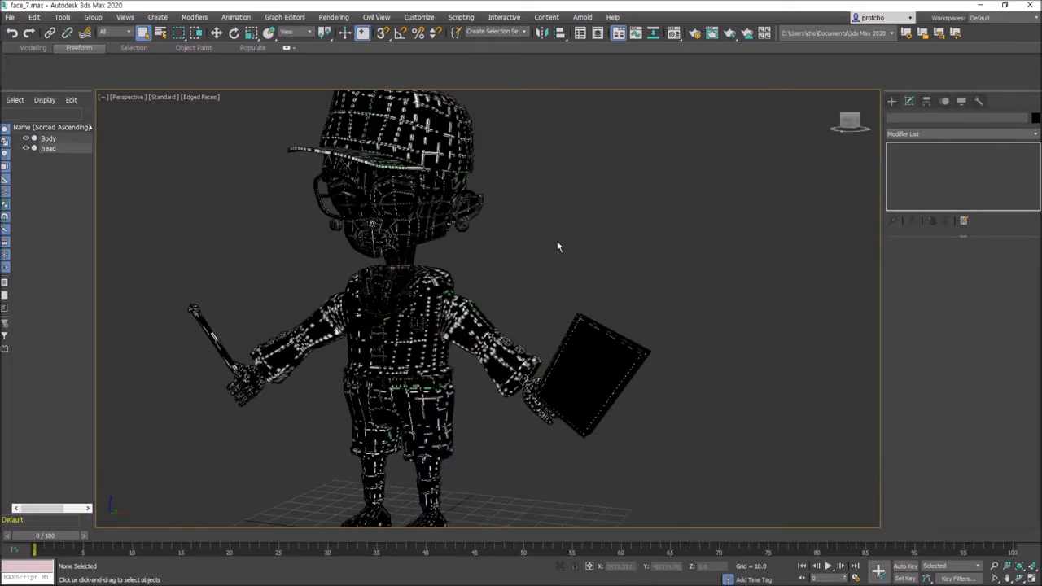
# Step: Select the head object and examine its cap, glasses, face and ears from several sides
pyautogui.click(457, 219)
pyautogui.keyDown('alt'); pyautogui.moveTo(534, 216); pyautogui.dragTo(570, 235, button='middle'); pyautogui.keyUp('alt')
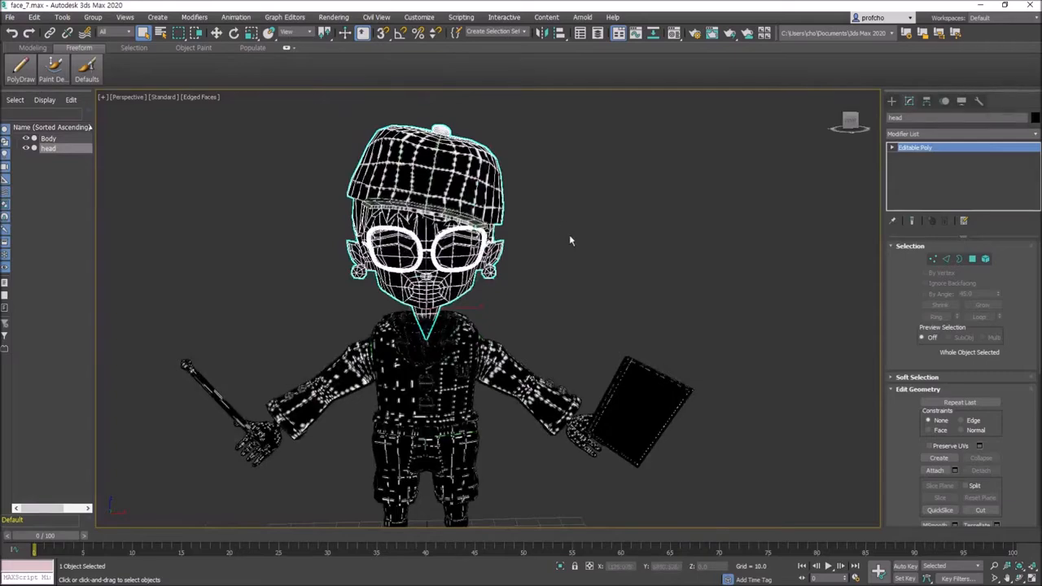
pyautogui.click(570, 229)
pyautogui.click(439, 277)
pyautogui.scroll(3, 426, 261)
pyautogui.keyDown('alt'); pyautogui.moveTo(436, 277); pyautogui.dragTo(515, 294, button='middle'); pyautogui.keyUp('alt')
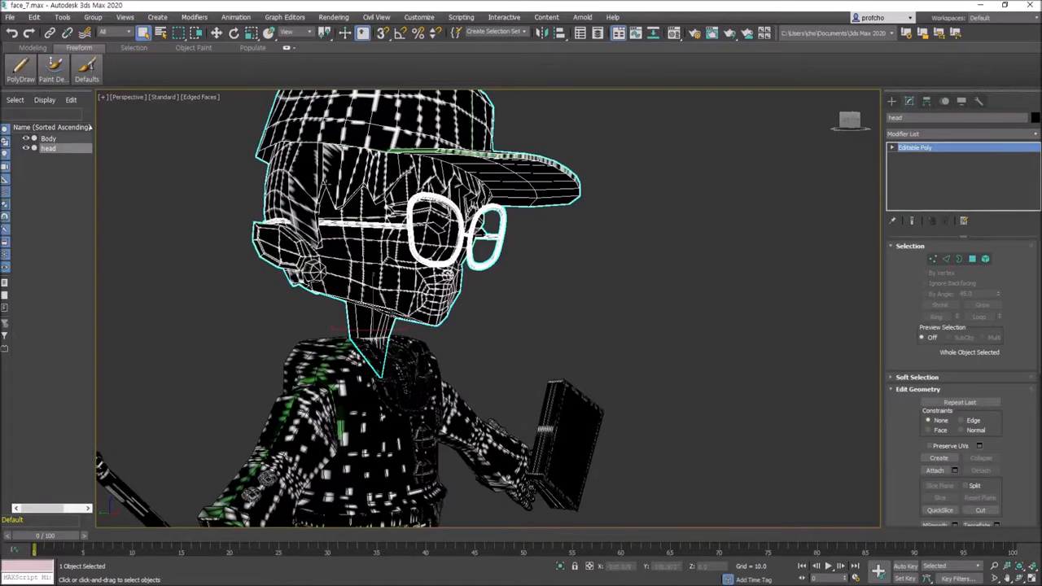
pyautogui.keyDown('alt'); pyautogui.moveTo(248, 218); pyautogui.dragTo(618, 244, button='middle'); pyautogui.keyUp('alt')
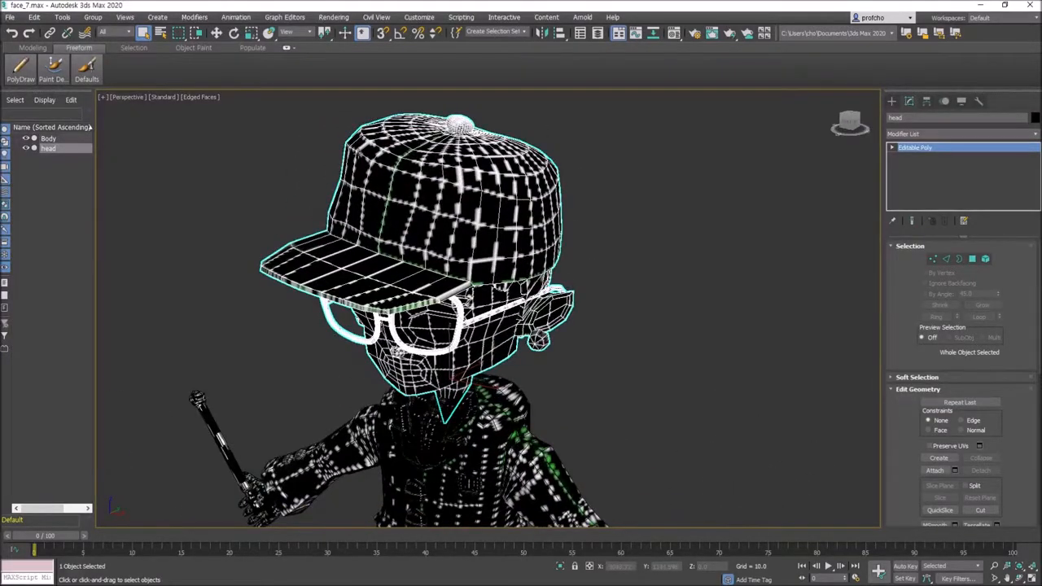
pyautogui.keyDown('alt'); pyautogui.moveTo(472, 248); pyautogui.dragTo(523, 218, button='middle'); pyautogui.keyUp('alt')
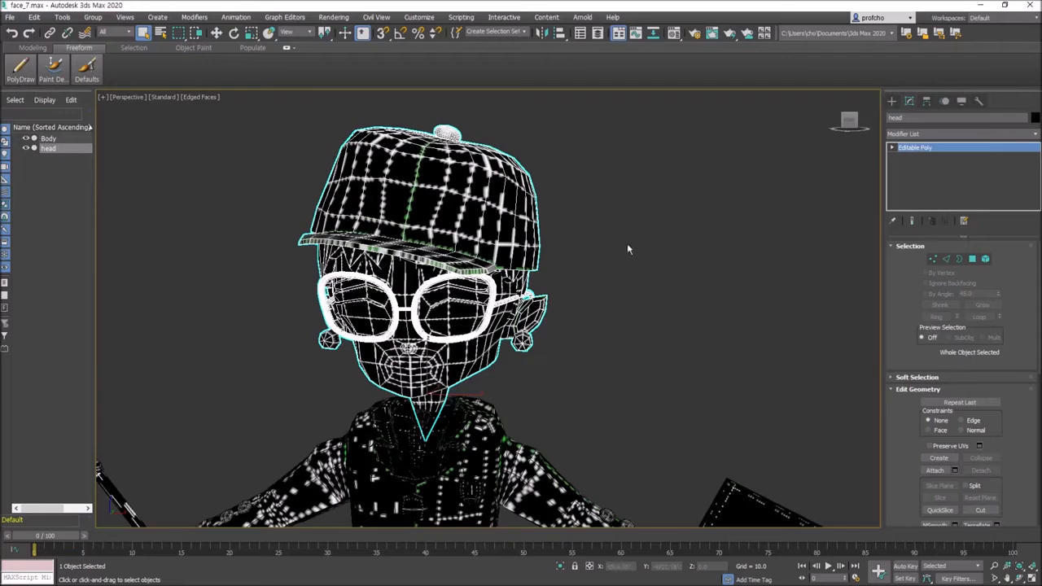
pyautogui.keyDown('alt'); pyautogui.moveTo(656, 240); pyautogui.dragTo(657, 248, button='middle'); pyautogui.keyUp('alt')
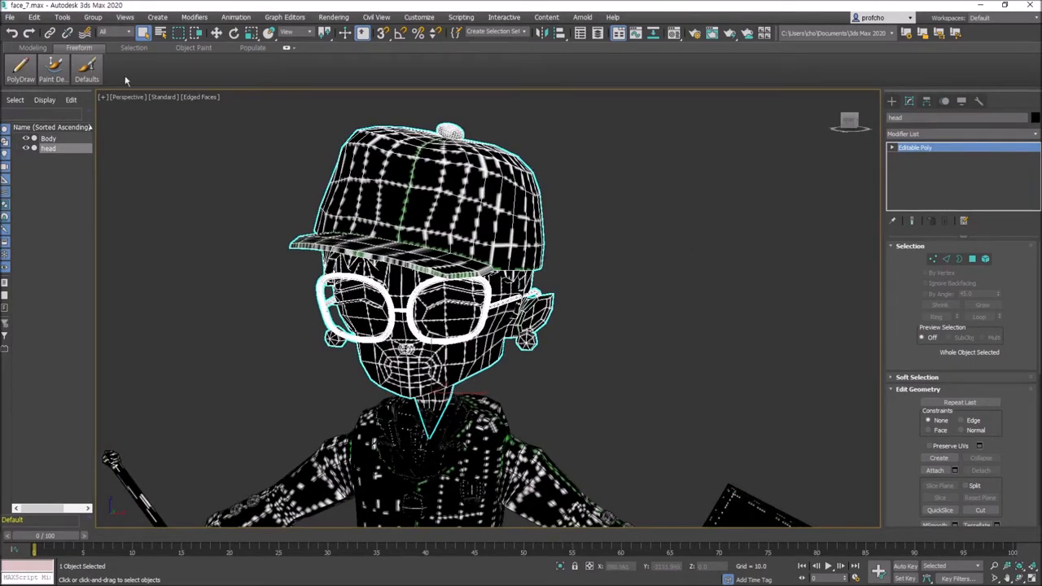
pyautogui.click(71, 138)
pyautogui.click(333, 17)
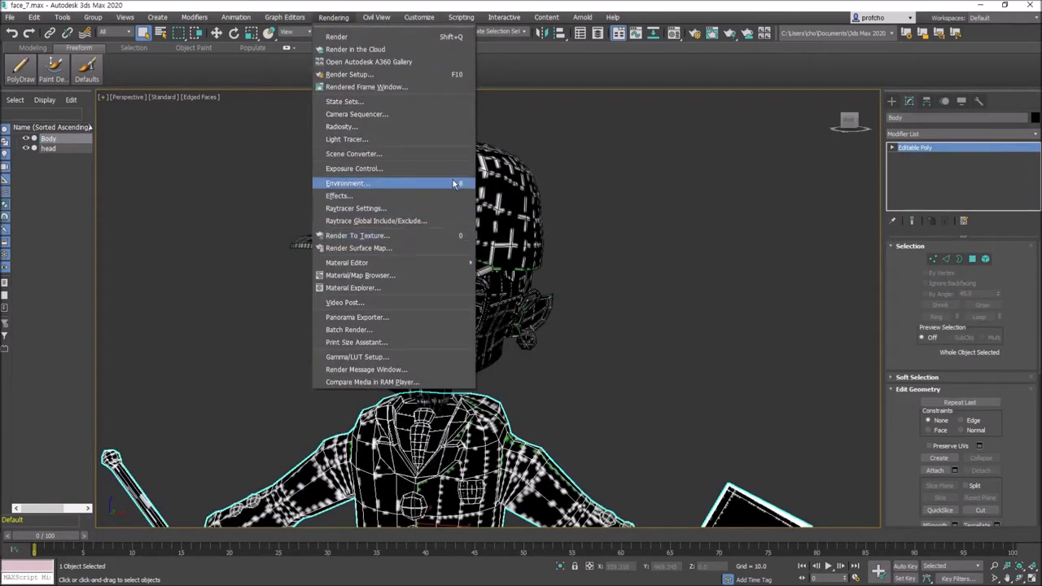
pyautogui.press('Escape')
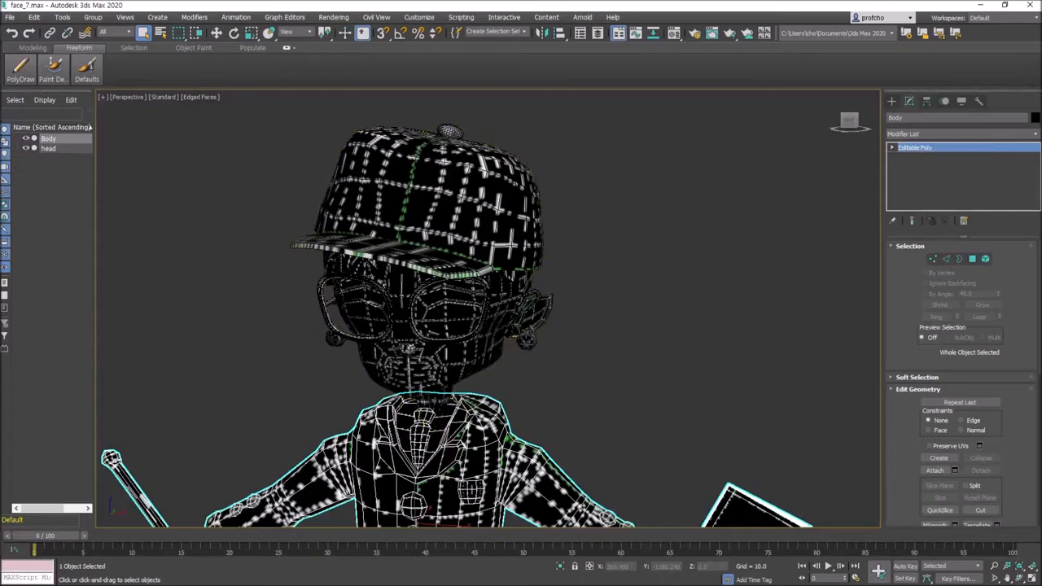
pyautogui.click(334, 17)
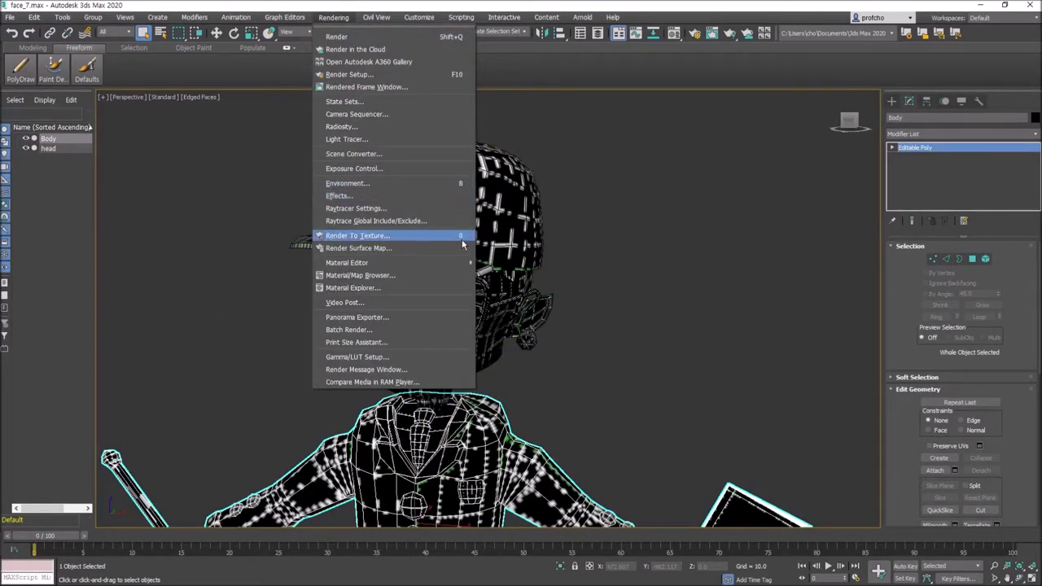
pyautogui.moveTo(468, 263)
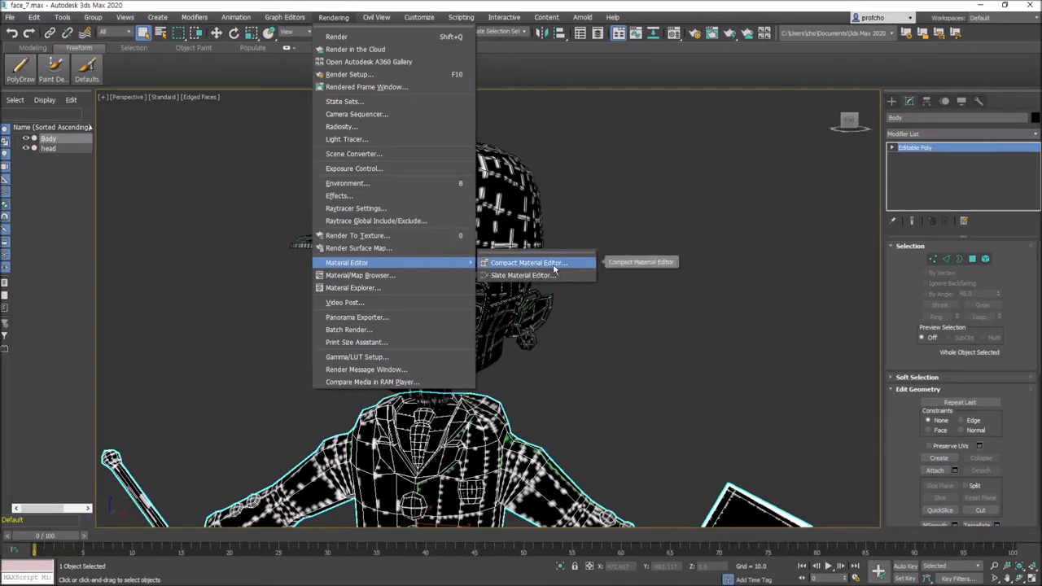
pyautogui.click(735, 127)
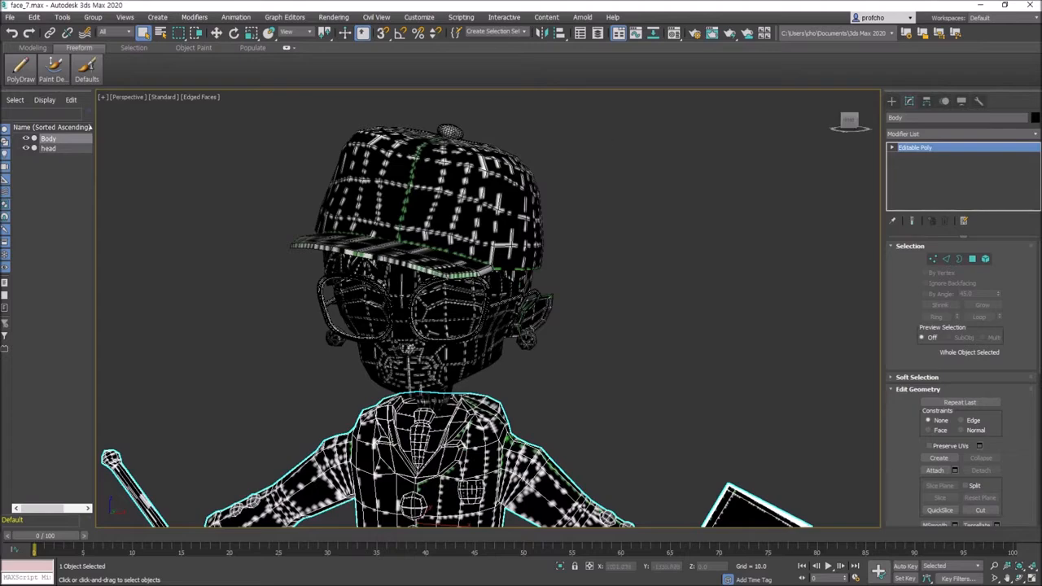
pyautogui.click(582, 411)
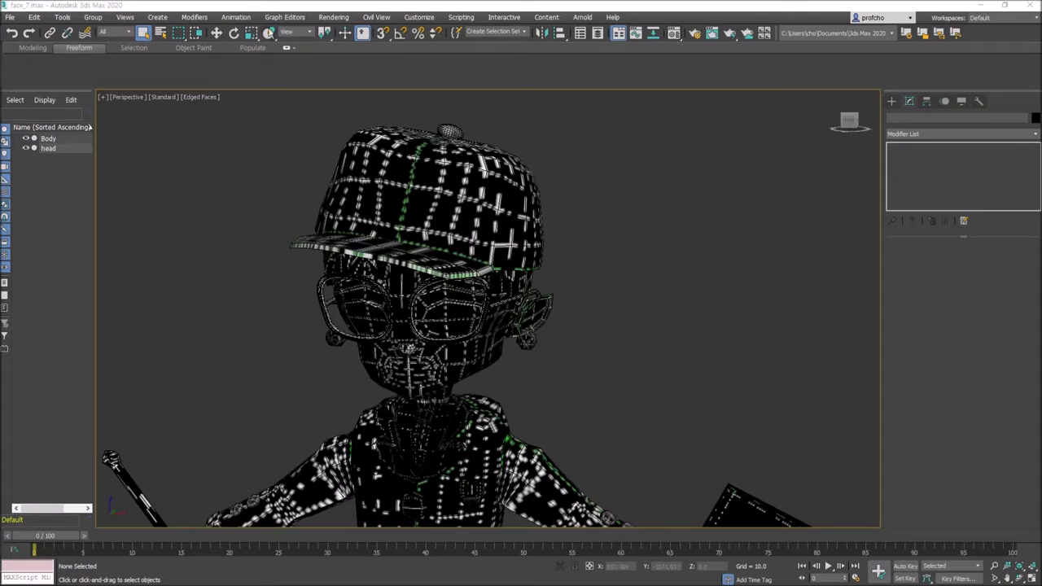
# Step: Open the Material Editor in its compact version
pyautogui.click(335, 18)
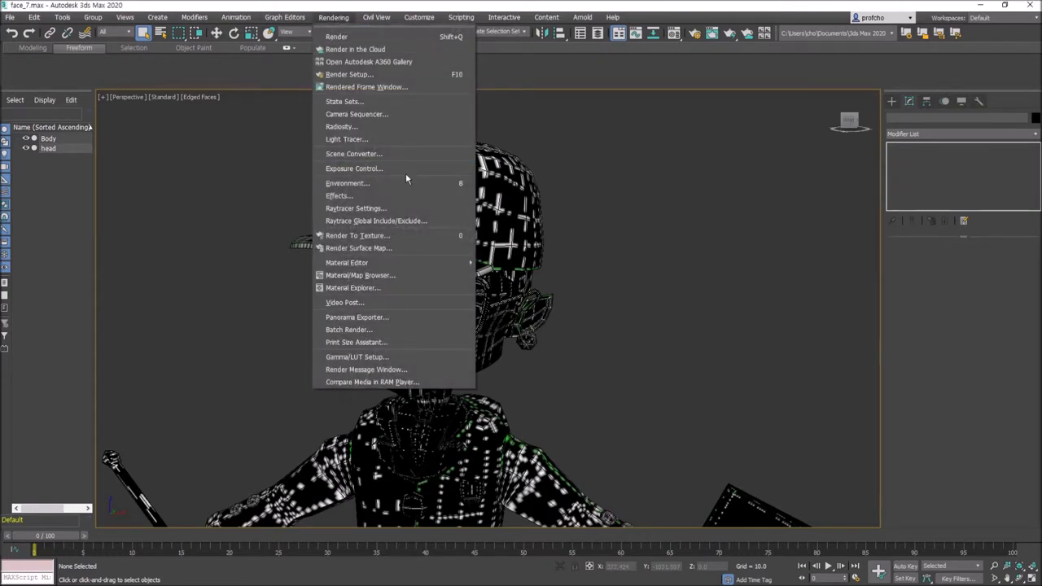
pyautogui.moveTo(458, 266)
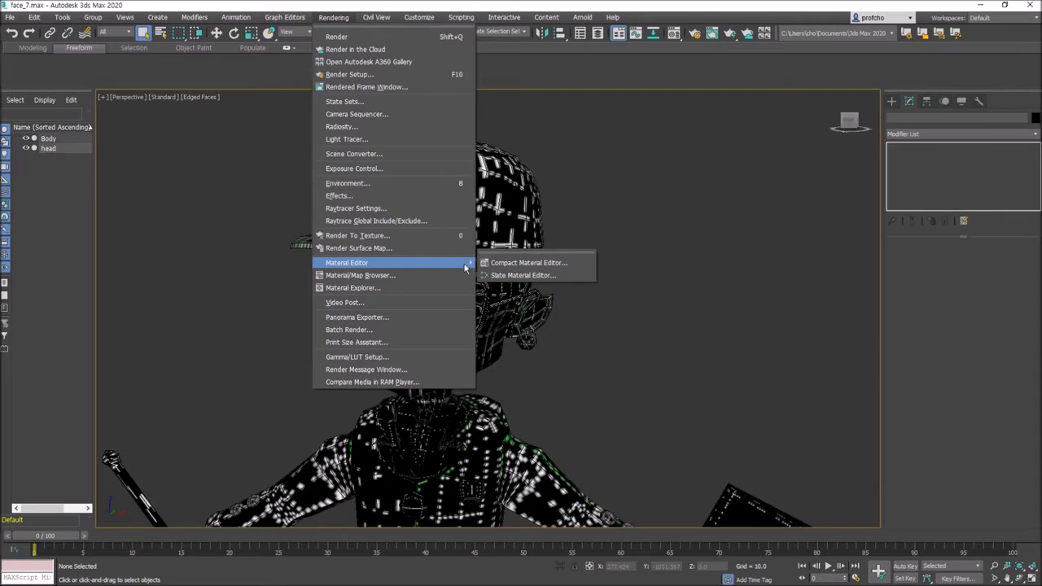
pyautogui.click(562, 263)
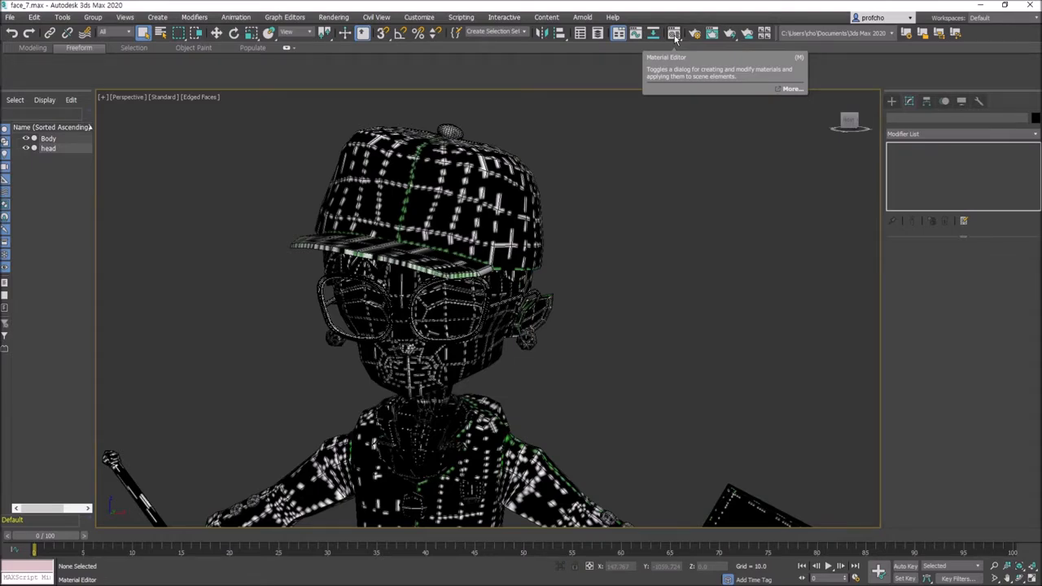
pyautogui.click(334, 17)
pyautogui.click(666, 97)
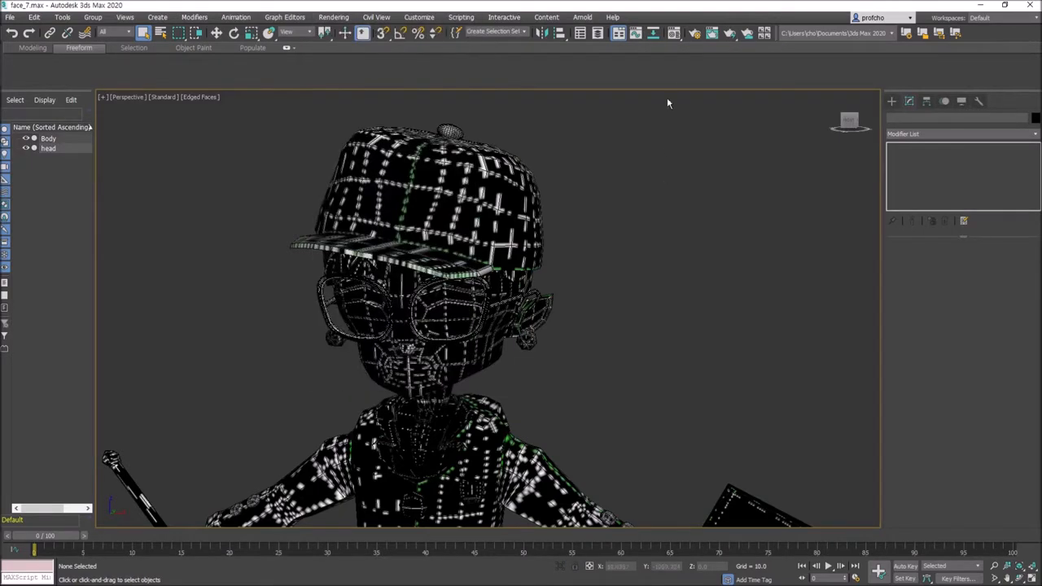
pyautogui.click(681, 33)
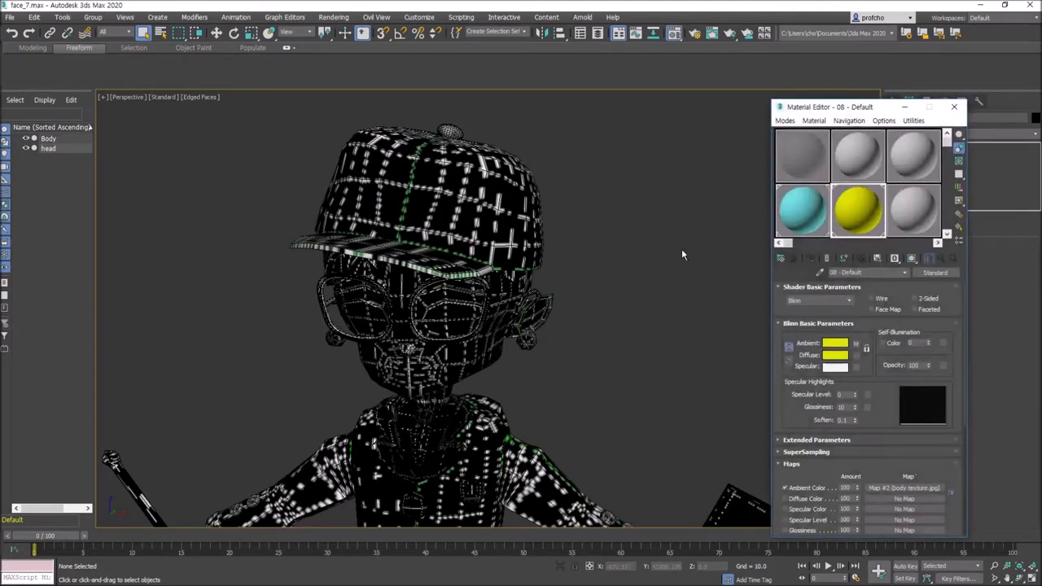
# Step: Compare the Ambient Color maps assigned to the 07 - Default and 08 - Default materials
pyautogui.moveTo(841, 106); pyautogui.dragTo(684, 55)
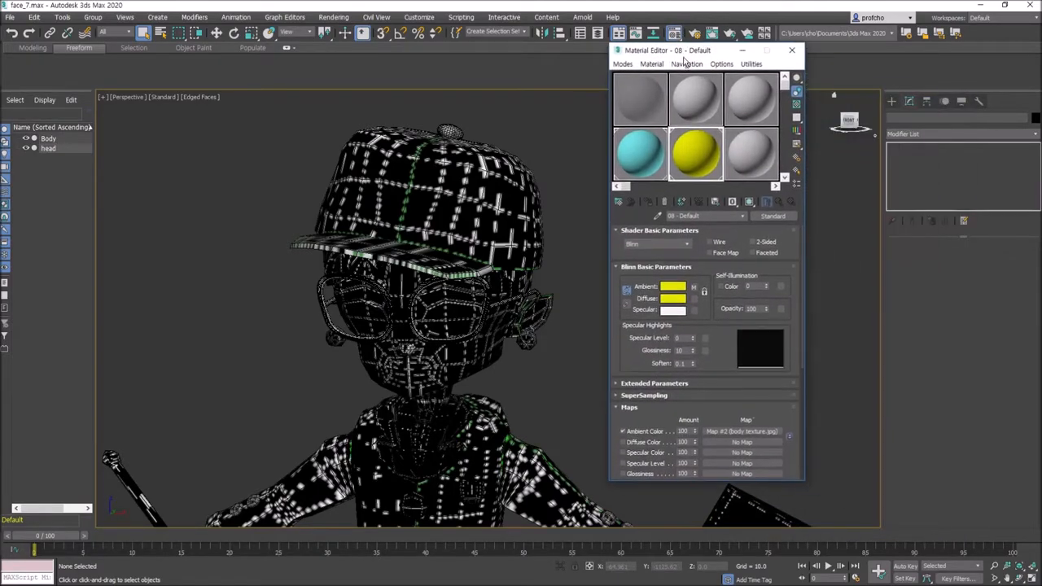
pyautogui.click(643, 152)
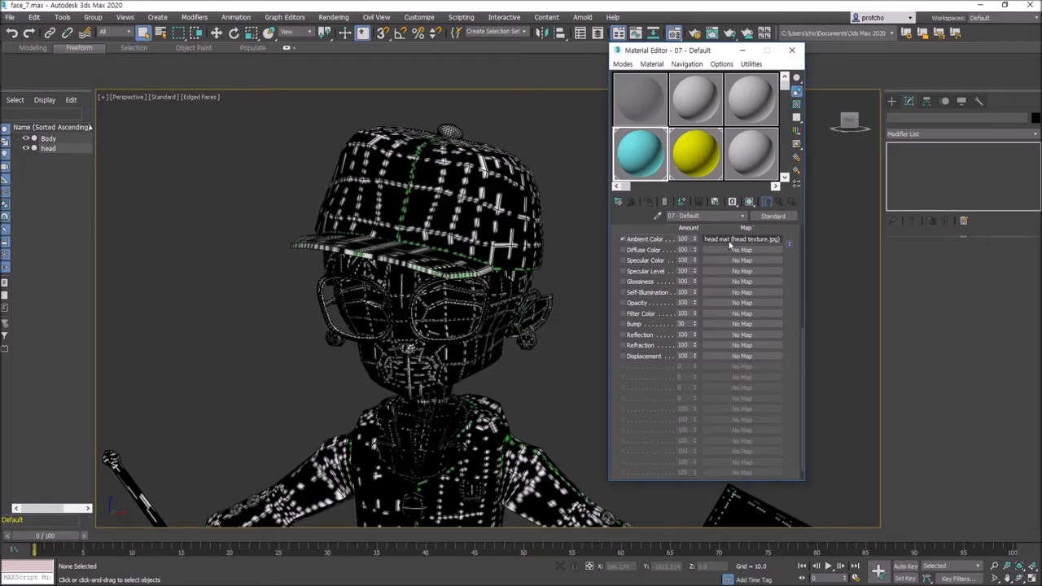
pyautogui.click(700, 169)
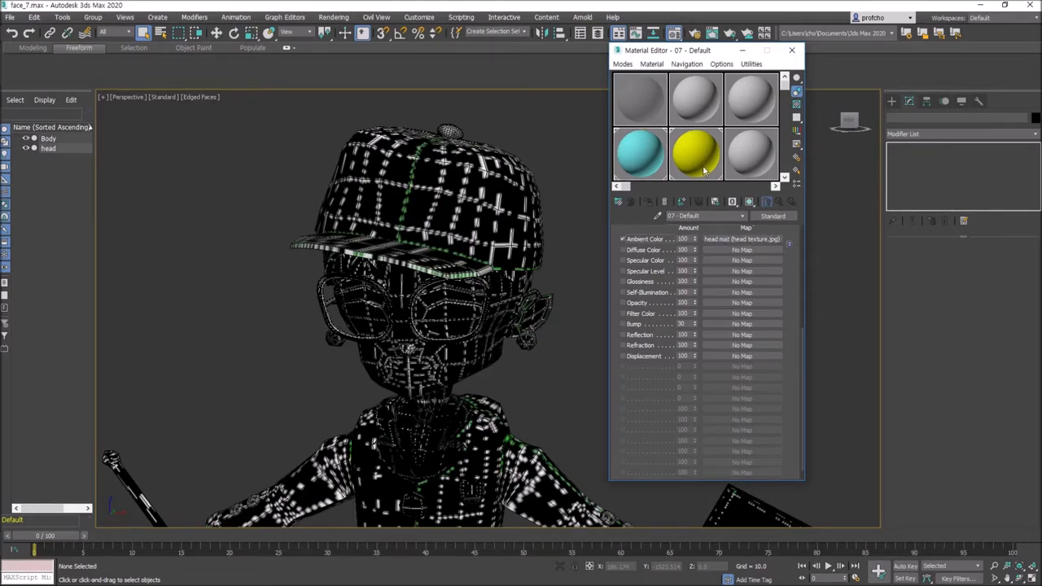
pyautogui.scroll(-1, 757, 342)
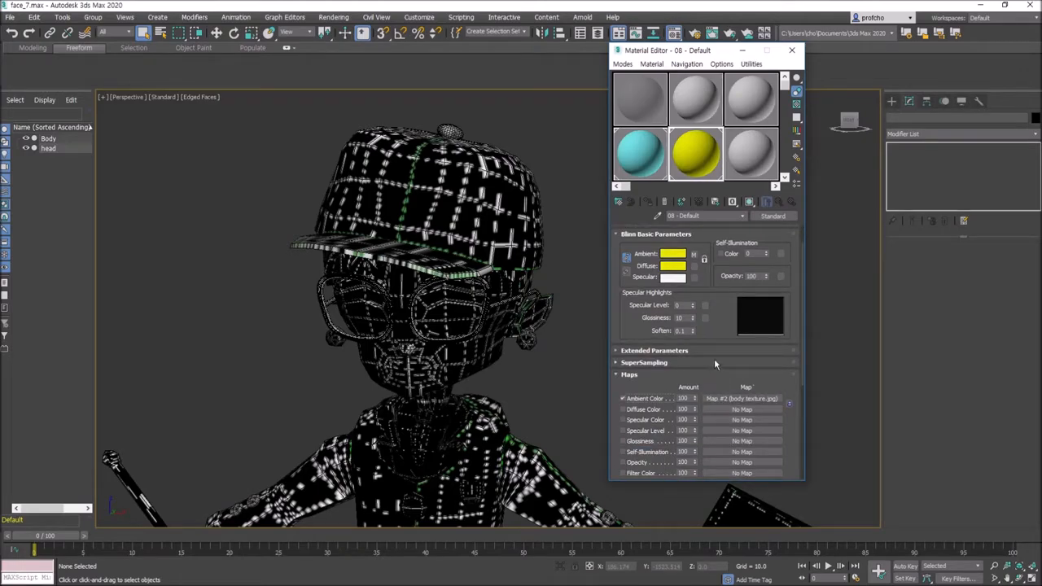
pyautogui.scroll(-5, 715, 364)
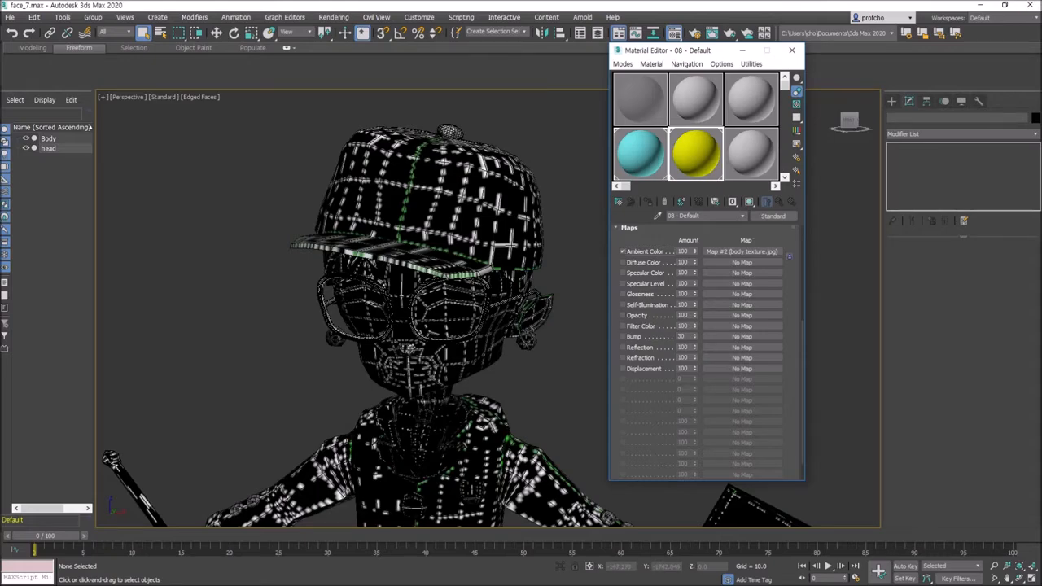
# Step: Switch to the browser to view the leaf branch image in the "leafs texture" results, and close the browser window
pyautogui.hotkey('alt', 'Tab')
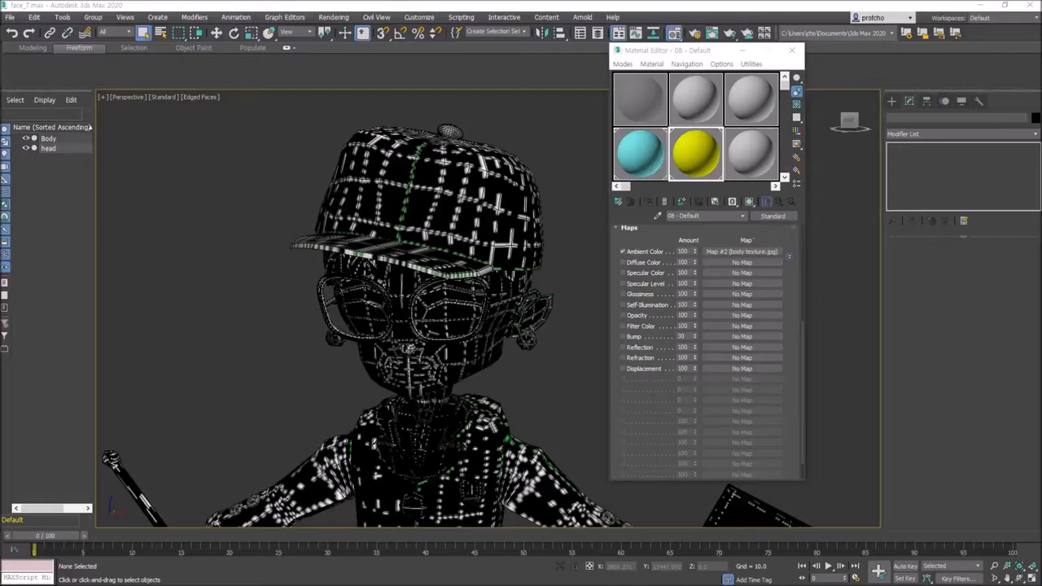
pyautogui.moveTo(1041, 147); pyautogui.dragTo(634, 2)
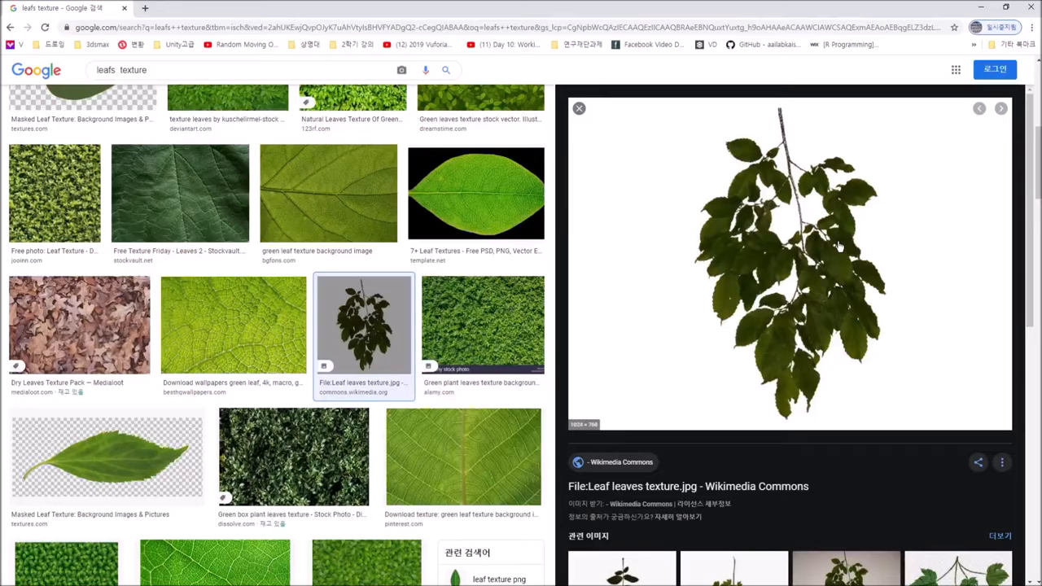
pyautogui.click(1029, 8)
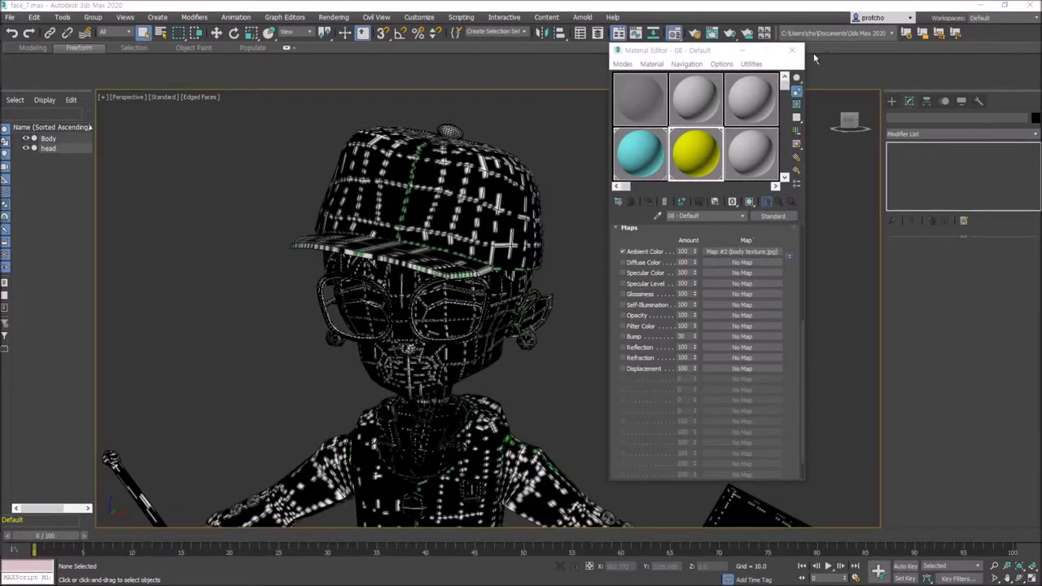
# Step: Close the Material Editor and switch to Photoshop with its window maximized
pyautogui.click(791, 49)
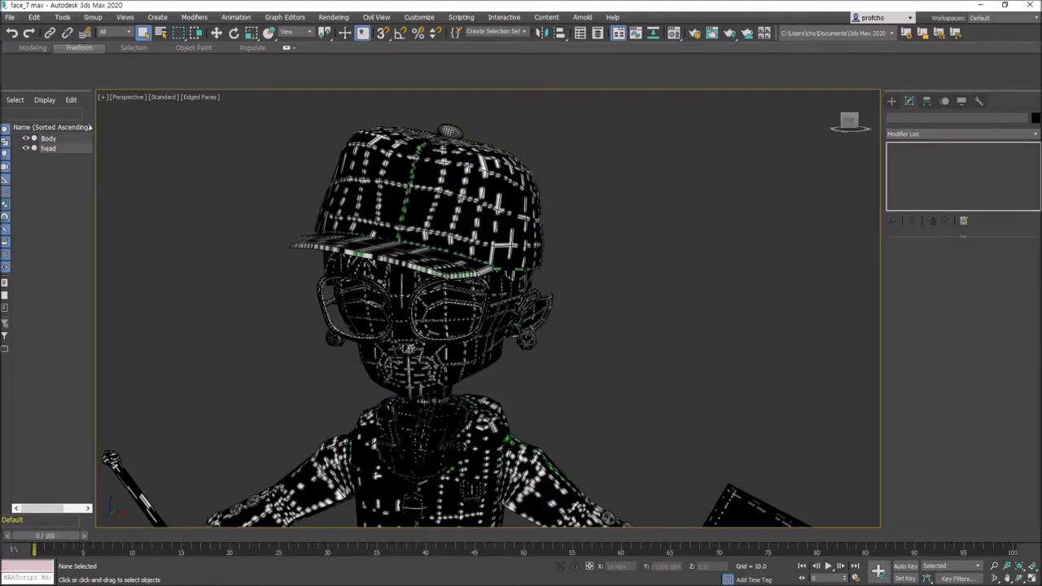
pyautogui.hotkey('alt', 'Tab')
pyautogui.moveTo(660, 268); pyautogui.dragTo(552, 278)
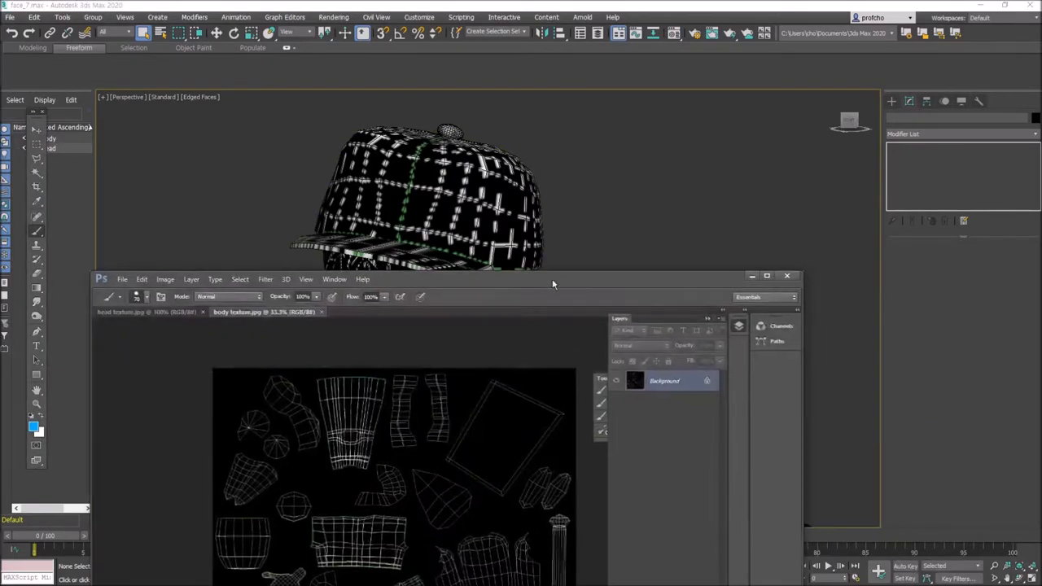
pyautogui.doubleClick(582, 276)
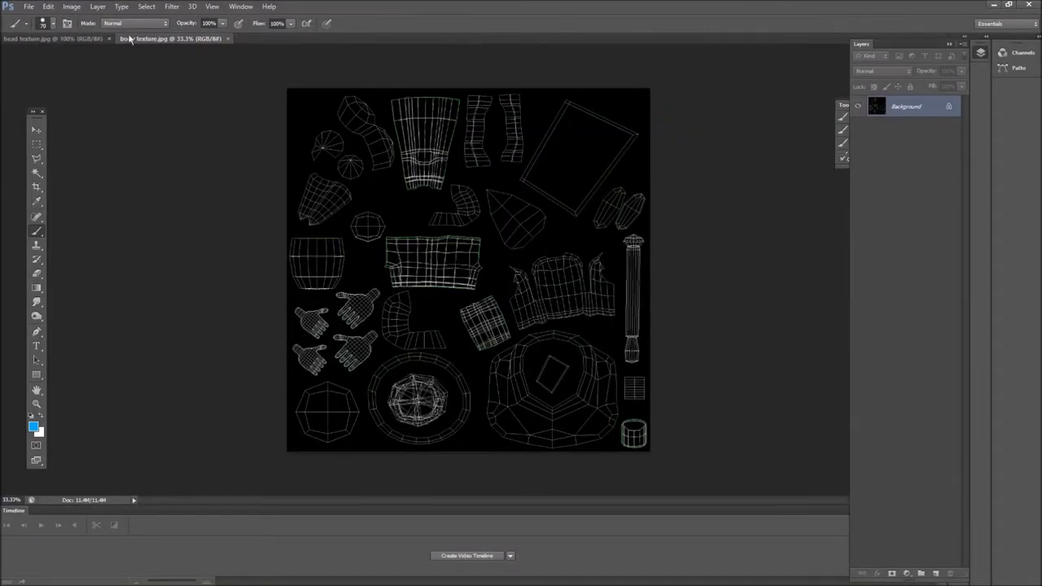
# Step: Look over the UV layouts in head texture.jpg and body texture.jpg, viewing the body layout at 100%
pyautogui.click(55, 38)
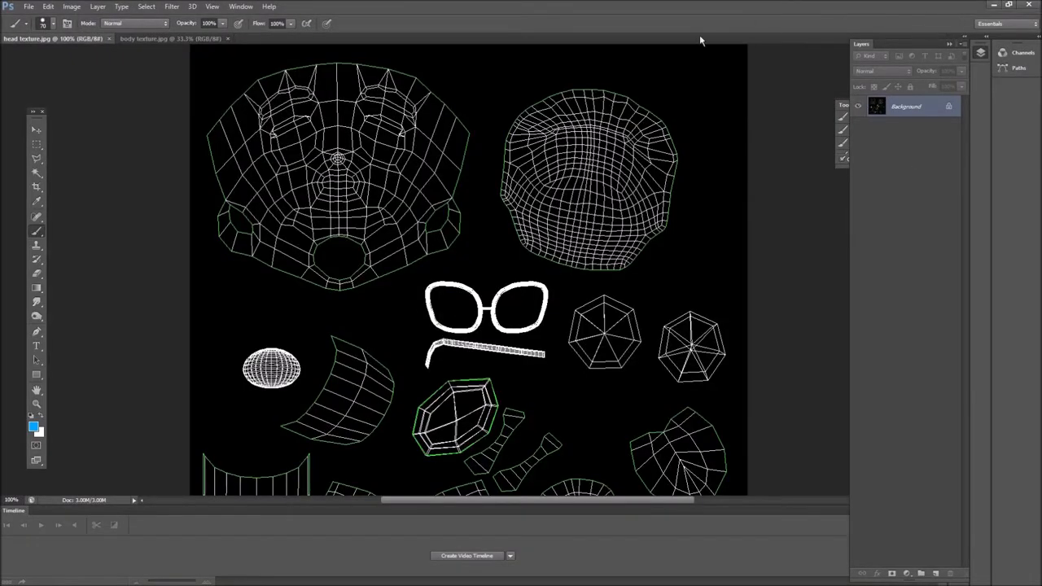
pyautogui.click(172, 39)
pyautogui.doubleClick(35, 406)
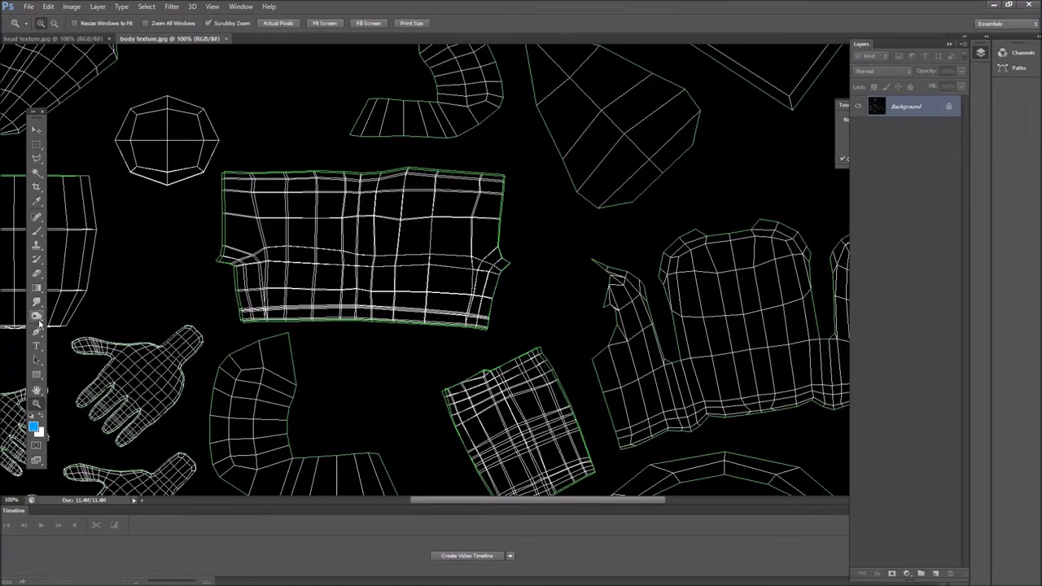
pyautogui.click(36, 390)
pyautogui.moveTo(191, 265); pyautogui.dragTo(281, 576)
pyautogui.moveTo(725, 367); pyautogui.dragTo(625, 486)
# Step: In head texture.jpg, convert the locked Background into regular Layer 0 and add an empty layer above it
pyautogui.click(36, 38)
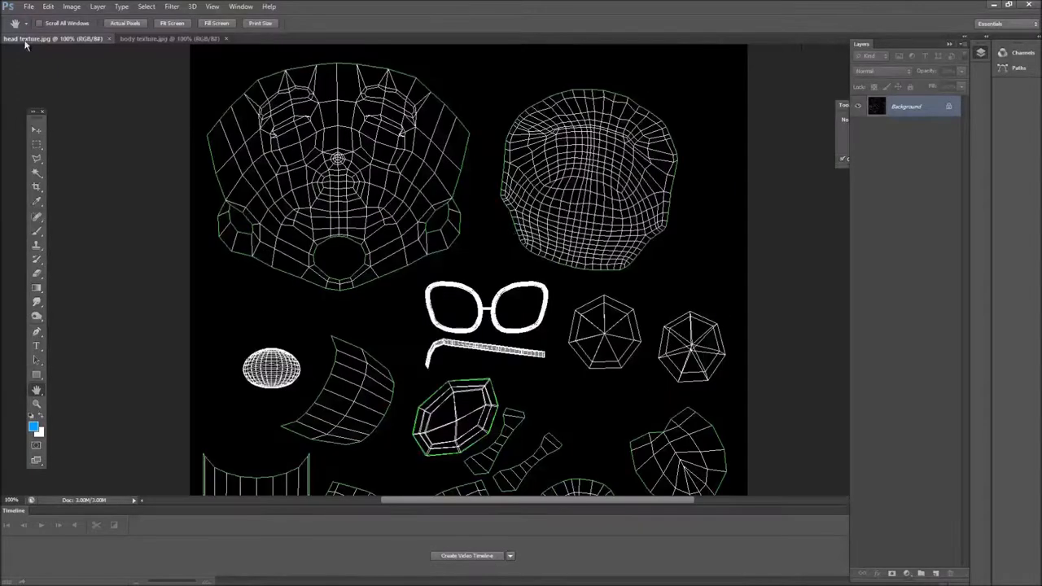
pyautogui.moveTo(532, 223); pyautogui.dragTo(530, 331)
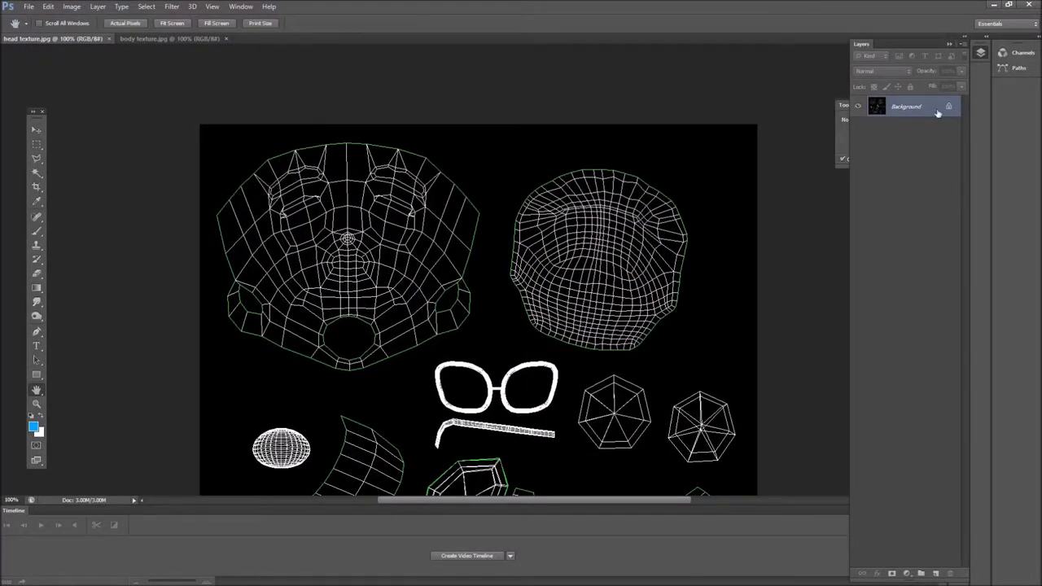
pyautogui.press('Return')
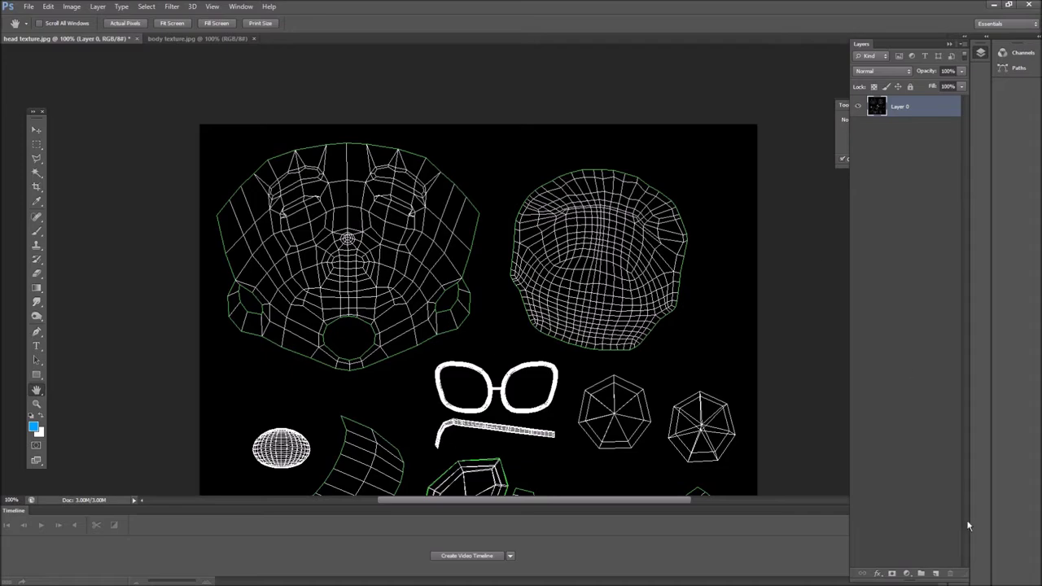
pyautogui.click(935, 573)
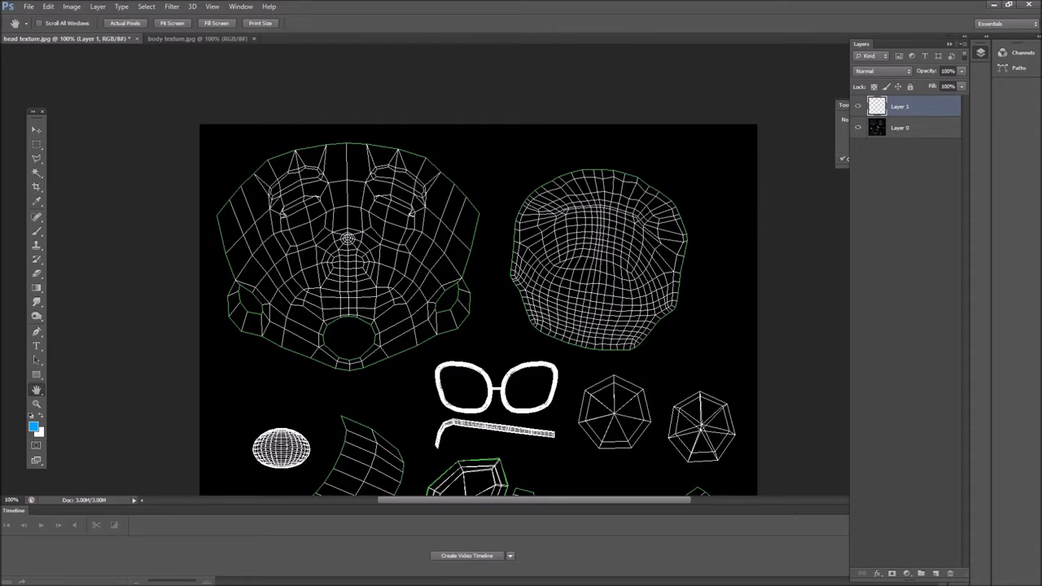
# Step: Close the Timeline panel to free more room for the head texture's UV layout
pyautogui.rightClick(13, 511)
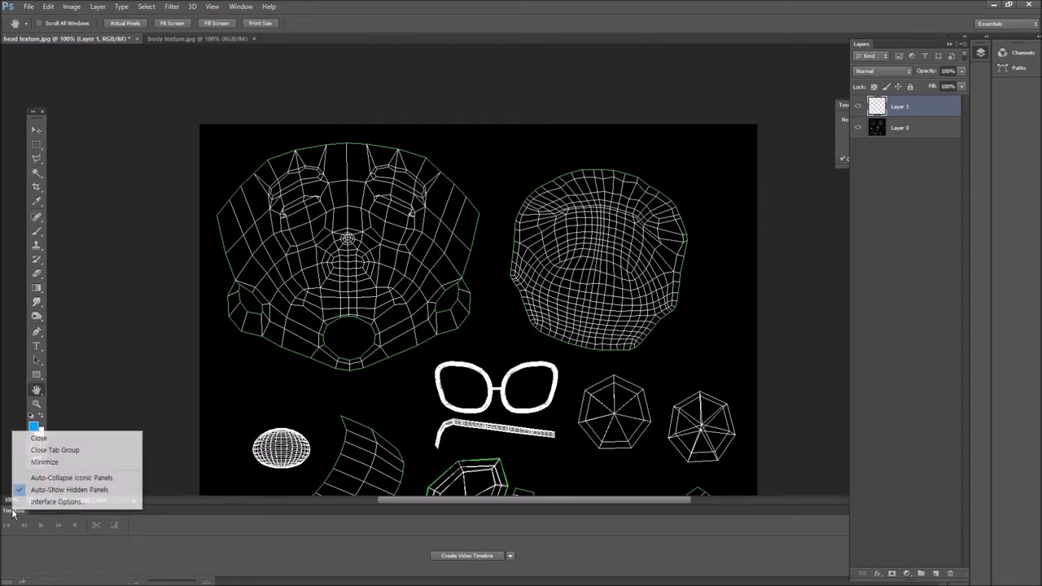
pyautogui.click(58, 441)
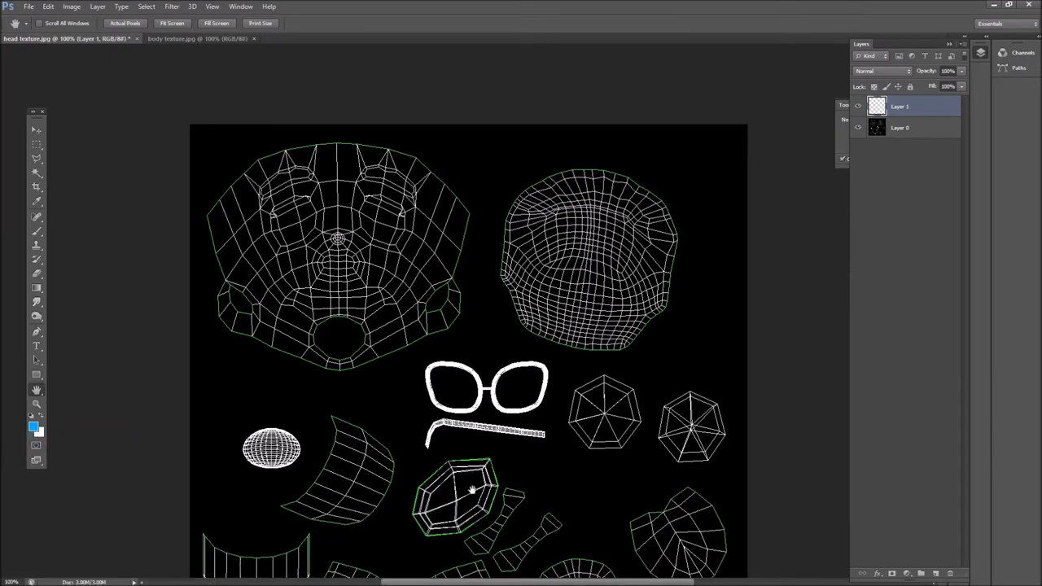
pyautogui.moveTo(632, 437); pyautogui.dragTo(636, 349)
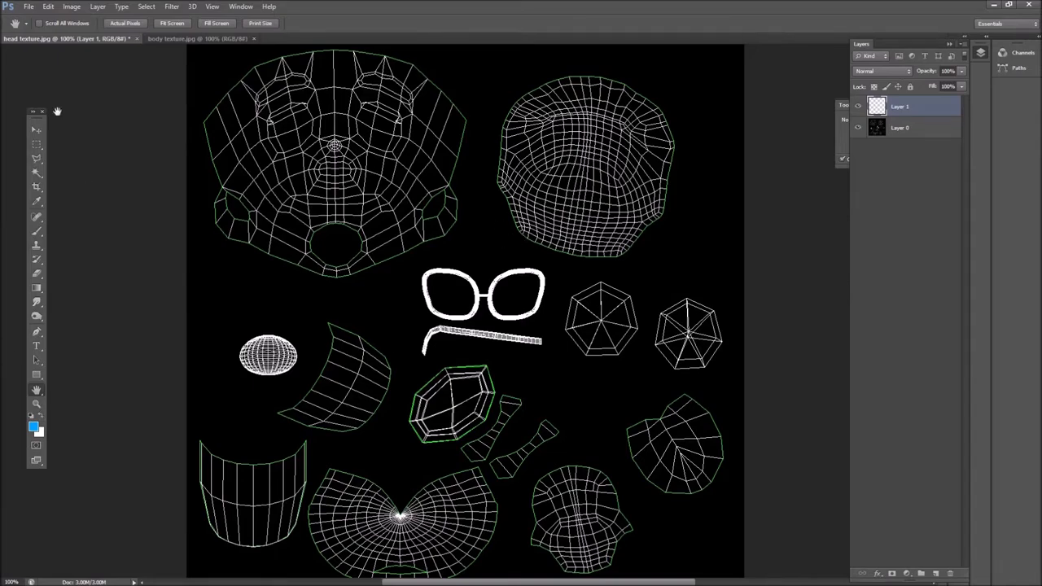
pyautogui.click(271, 7)
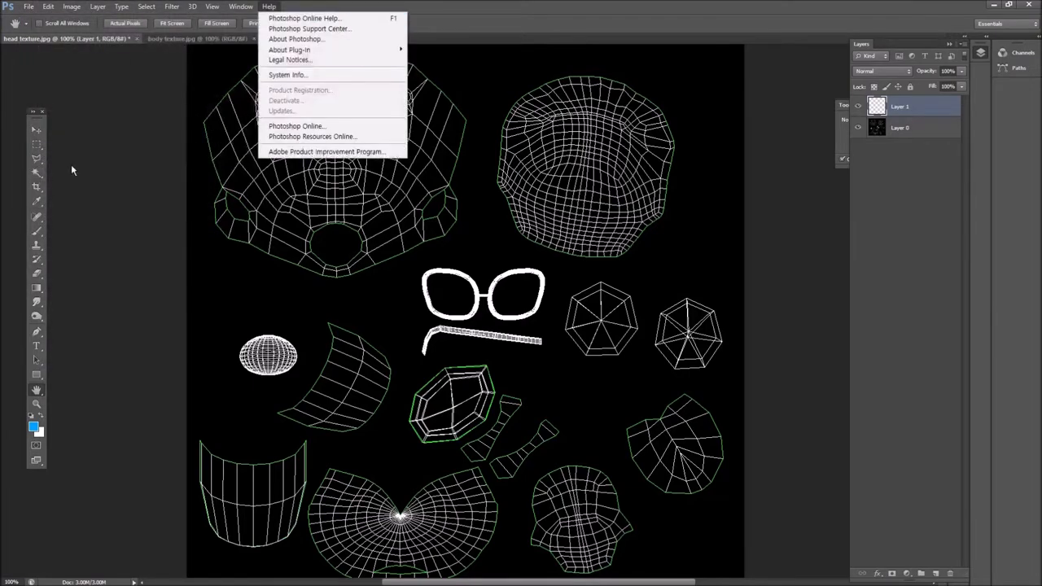
pyautogui.click(71, 164)
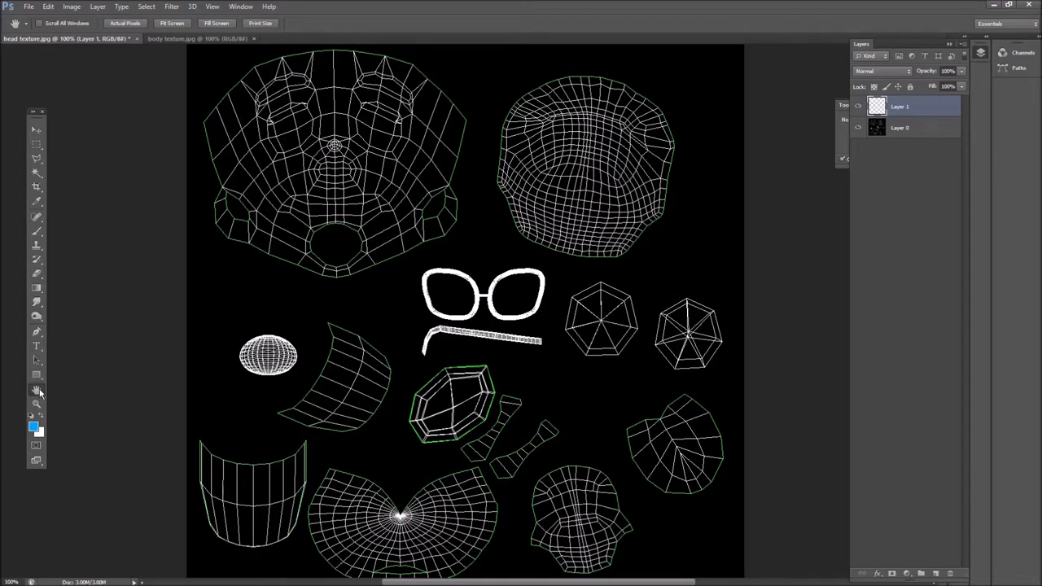
# Step: Examine the head texture's UV layout both close up and as a whole, ending at 100% magnification
pyautogui.moveTo(410, 360)
pyautogui.mouseDown()
pyautogui.moveTo(353, 431)
pyautogui.moveTo(444, 305)
pyautogui.moveTo(333, 330)
pyautogui.moveTo(392, 365)
pyautogui.mouseUp()
pyautogui.press('z')
pyautogui.click(319, 328)
pyautogui.click(318, 325)
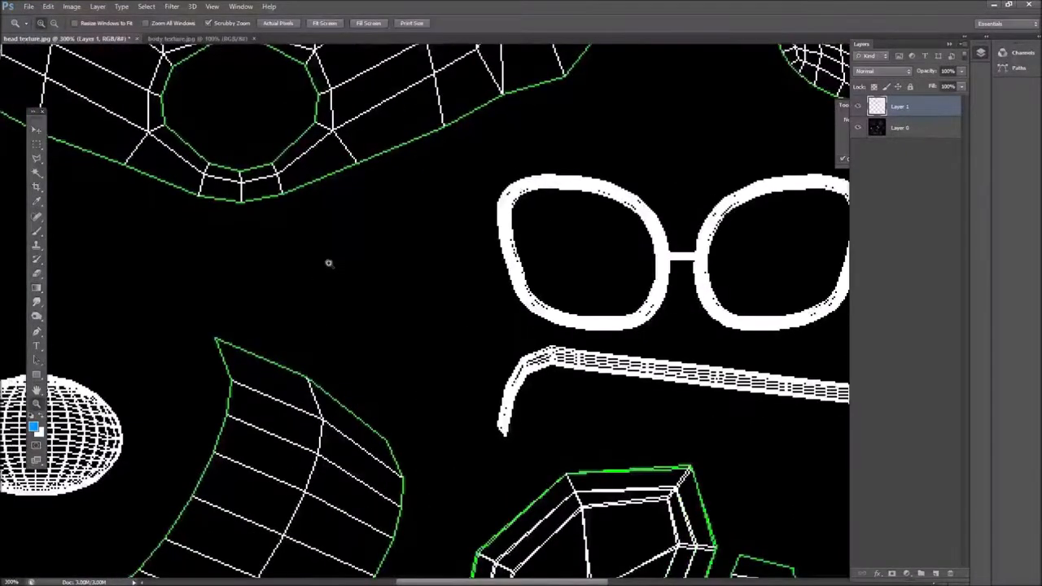
pyautogui.keyDown('alt'); pyautogui.scroll(-4, 339, 263); pyautogui.keyUp('alt')
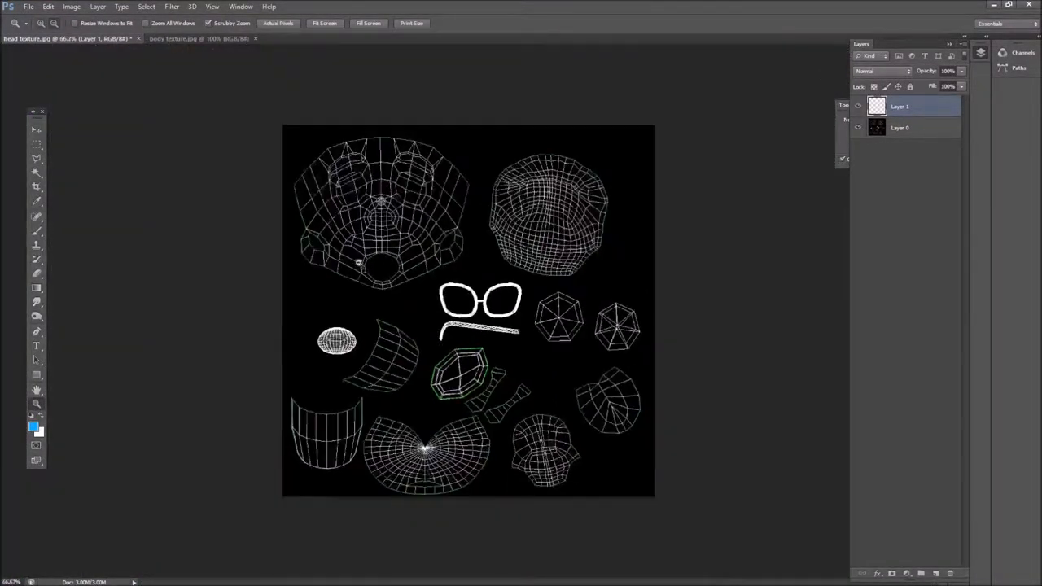
pyautogui.click(376, 263)
pyautogui.click(376, 263)
pyautogui.click(370, 263)
pyautogui.keyDown('alt'); pyautogui.click(367, 264); pyautogui.keyUp('alt')
pyautogui.keyDown('alt'); pyautogui.click(367, 264); pyautogui.keyUp('alt')
pyautogui.keyDown('alt'); pyautogui.click(367, 263); pyautogui.keyUp('alt')
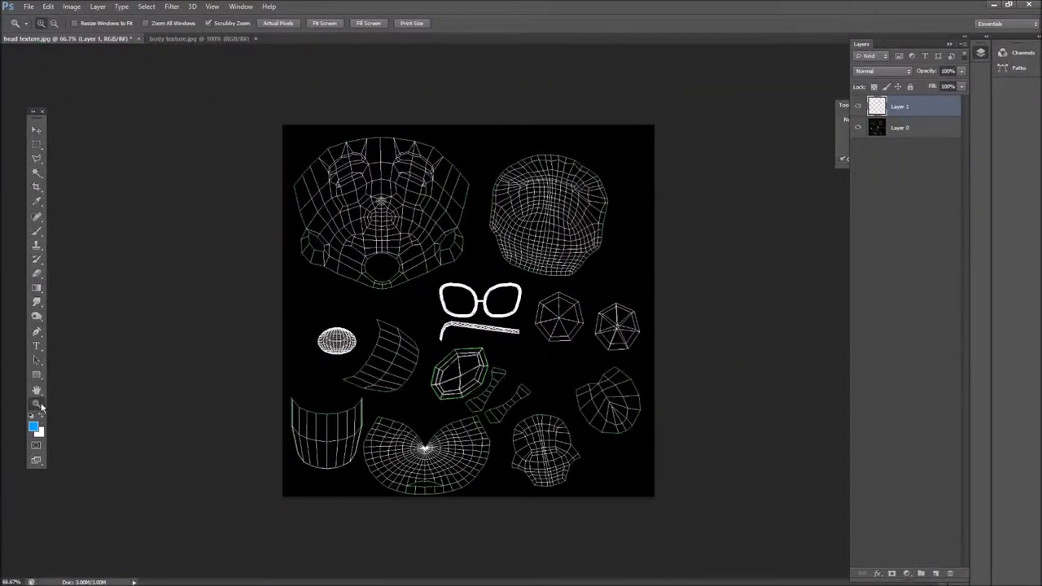
pyautogui.doubleClick(36, 405)
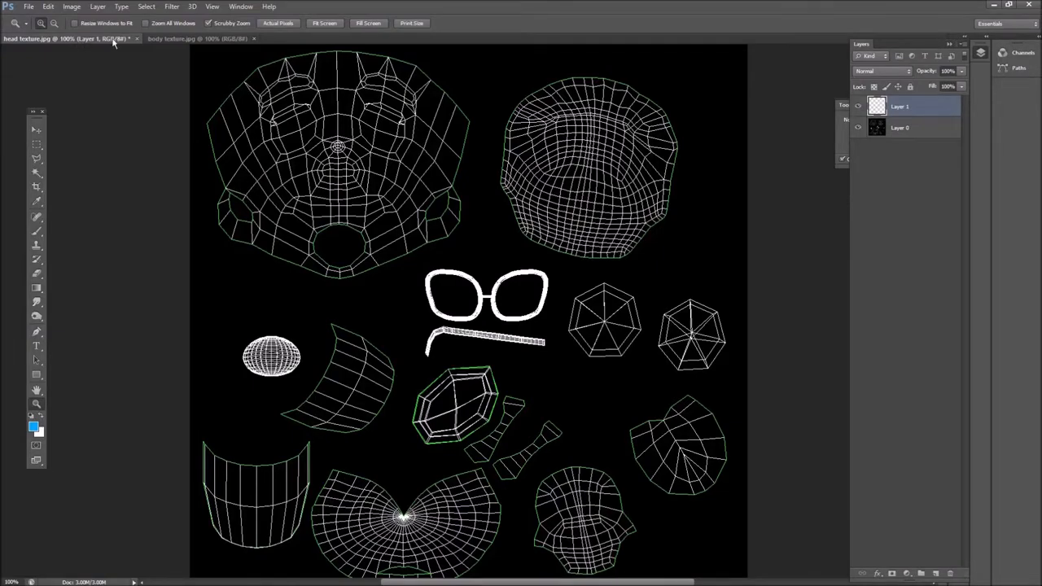
# Step: Compare the UV layouts of head texture.jpg and body texture.jpg at 100% magnification, ending on the head texture
pyautogui.click(202, 39)
pyautogui.click(36, 391)
pyautogui.moveTo(609, 371); pyautogui.dragTo(249, 362)
pyautogui.moveTo(604, 295)
pyautogui.mouseDown()
pyautogui.moveTo(608, 548)
pyautogui.moveTo(540, 284)
pyautogui.moveTo(465, 319)
pyautogui.moveTo(616, 302)
pyautogui.moveTo(612, 310)
pyautogui.mouseUp()
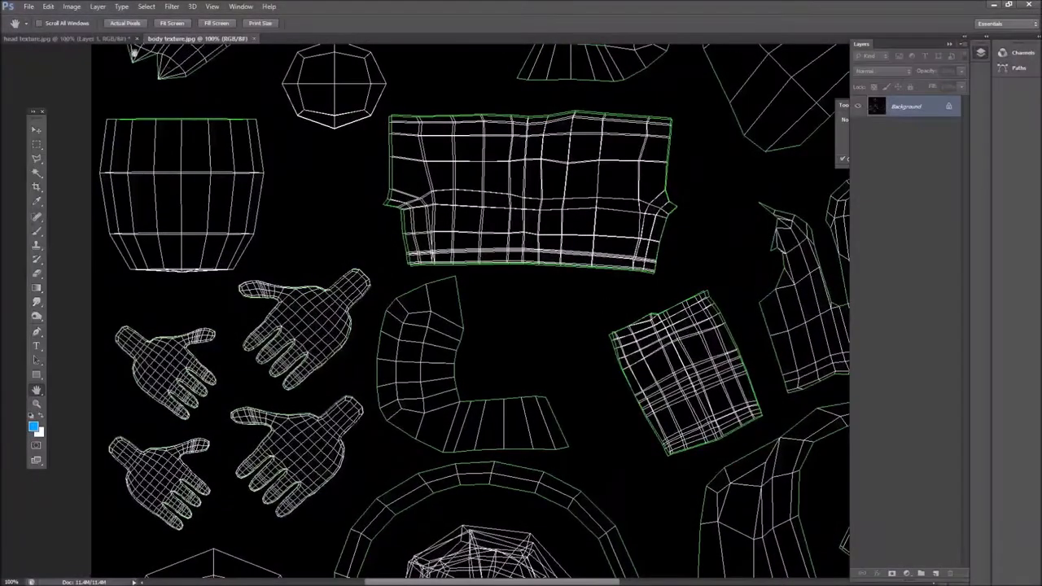
pyautogui.click(67, 38)
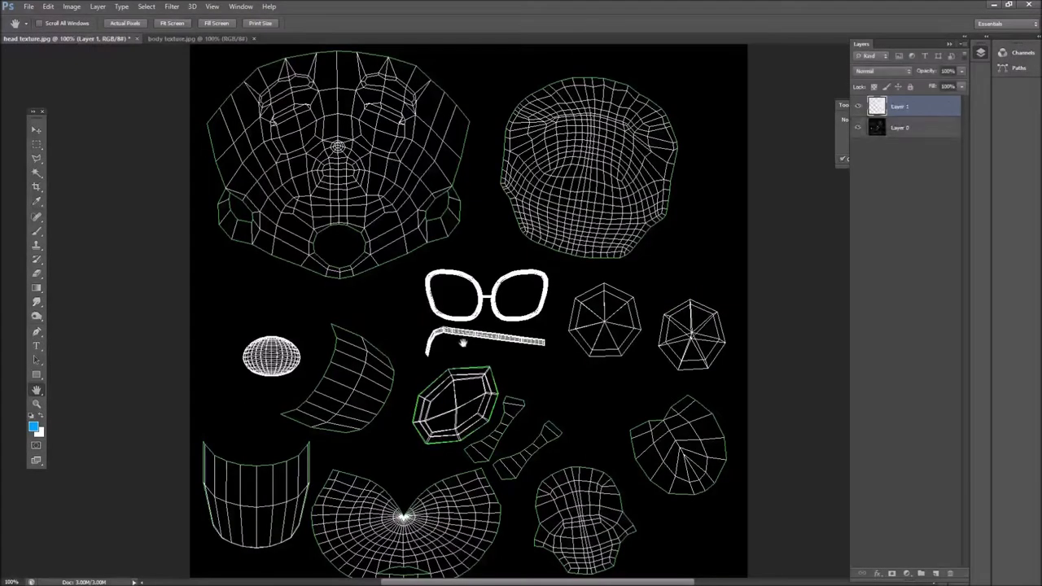
pyautogui.click(200, 38)
pyautogui.click(91, 38)
pyautogui.click(214, 39)
pyautogui.click(95, 38)
pyautogui.click(204, 39)
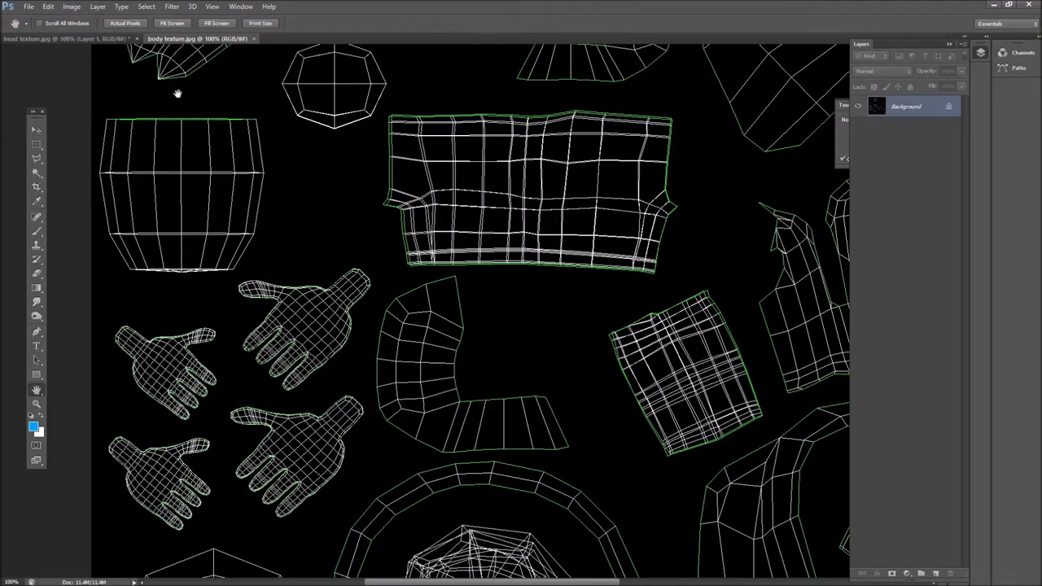
pyautogui.click(95, 38)
pyautogui.click(202, 39)
pyautogui.click(90, 39)
# Step: Add four more empty layers above Layer 1 in head texture.jpg
pyautogui.moveTo(481, 314); pyautogui.dragTo(444, 276)
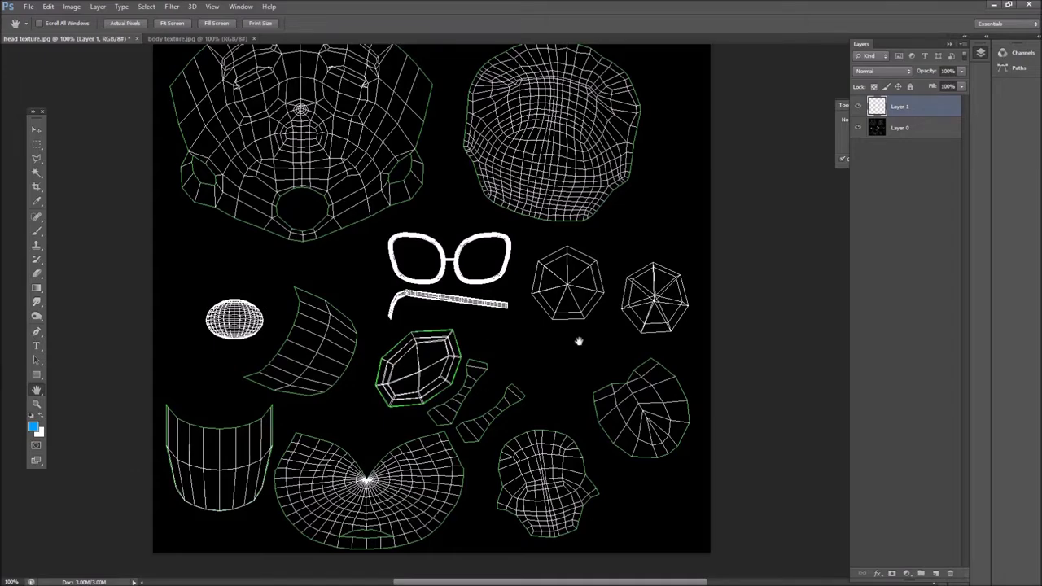
pyautogui.moveTo(576, 224); pyautogui.dragTo(547, 340)
pyautogui.moveTo(617, 555); pyautogui.dragTo(615, 395)
pyautogui.moveTo(523, 360); pyautogui.dragTo(523, 471)
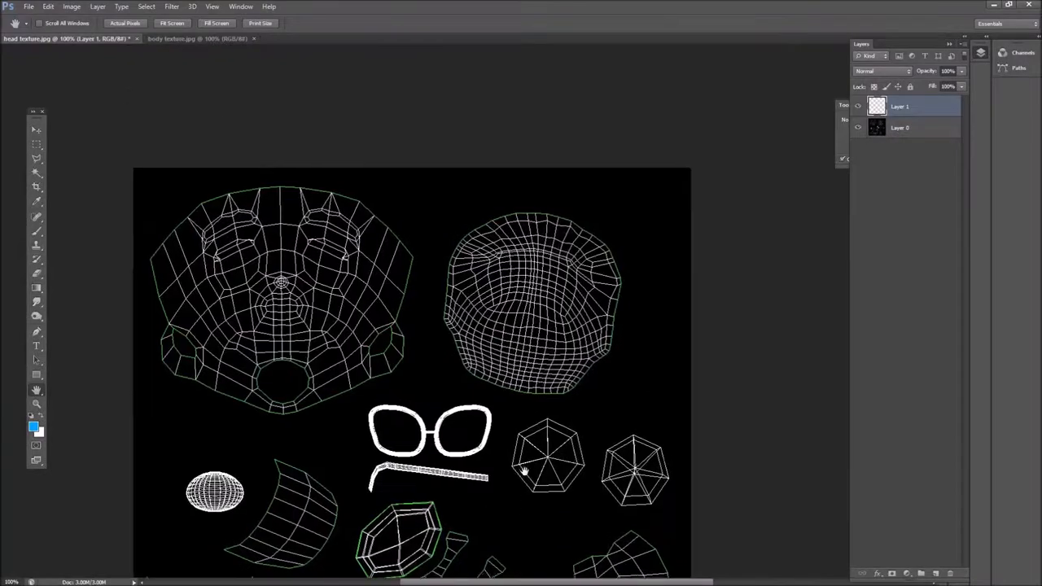
pyautogui.moveTo(496, 358); pyautogui.dragTo(522, 263)
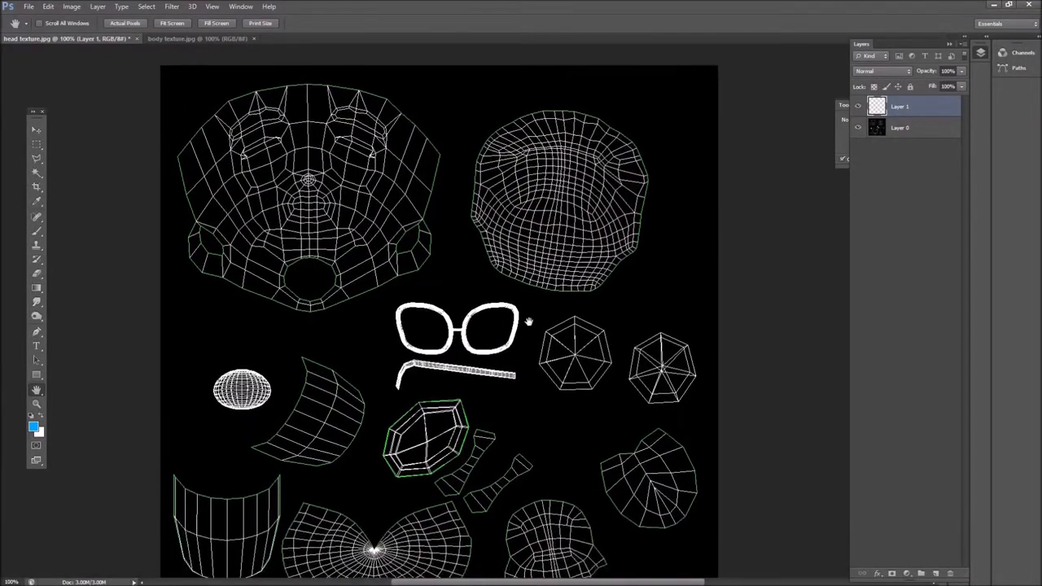
pyautogui.moveTo(504, 327); pyautogui.dragTo(492, 288)
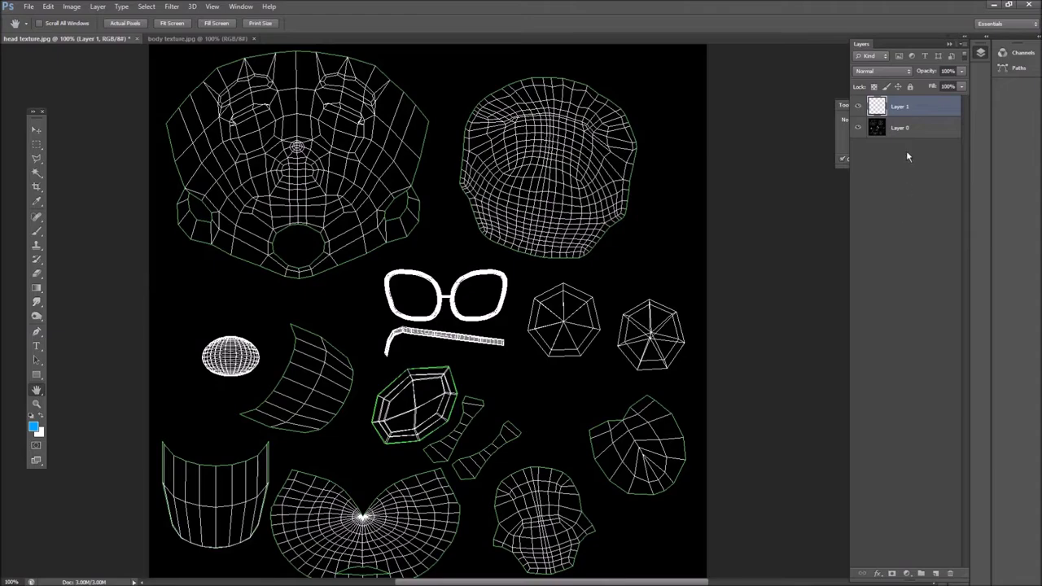
pyautogui.click(935, 573)
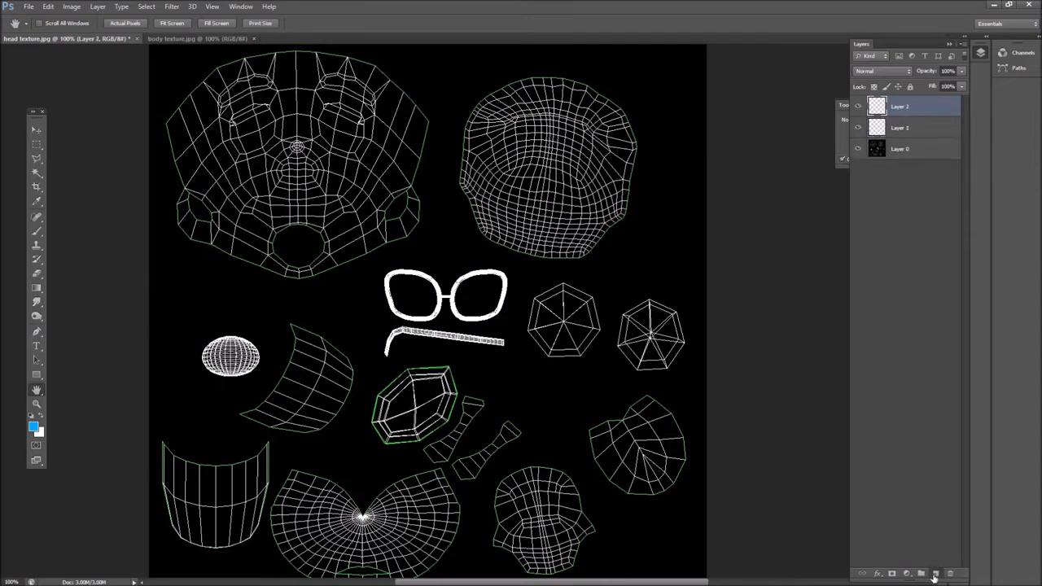
pyautogui.click(935, 573)
pyautogui.click(935, 572)
pyautogui.click(935, 573)
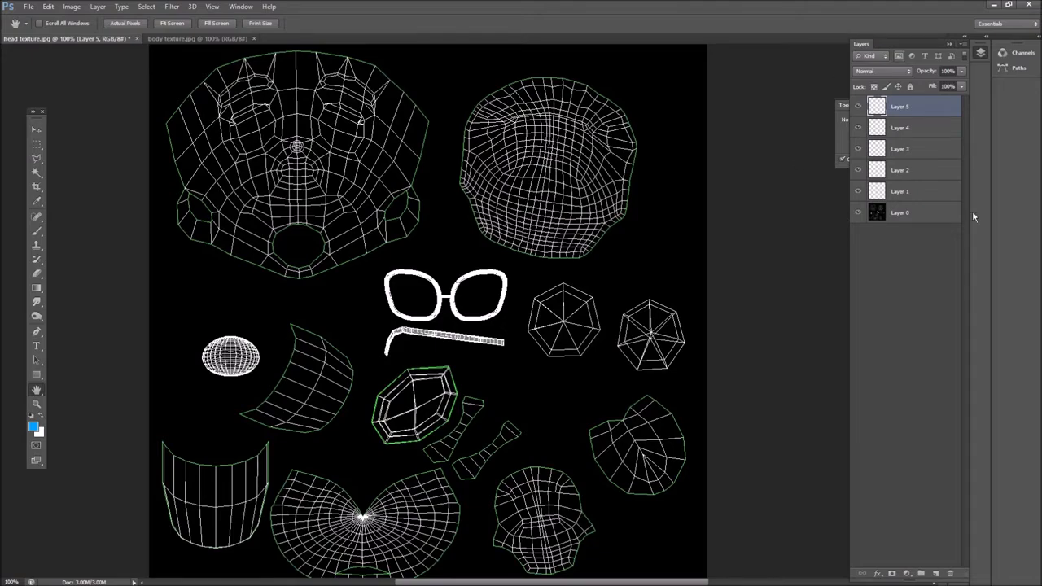
# Step: Delete Layers 2 to 5 from head texture.jpg
pyautogui.click(924, 170)
pyautogui.keyDown('shift'); pyautogui.click(921, 108); pyautogui.keyUp('shift')
pyautogui.moveTo(939, 170); pyautogui.dragTo(950, 574)
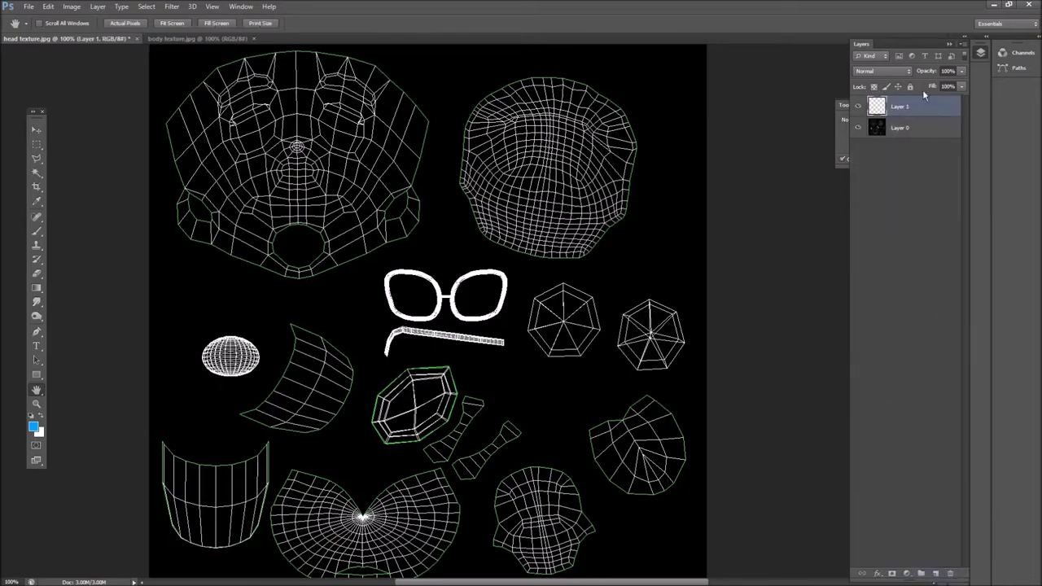
# Step: Activate the Brush tool for painting the glasses' UV shapes on Layer 1 and set the brush size to 50 px
pyautogui.click(35, 407)
pyautogui.click(502, 370)
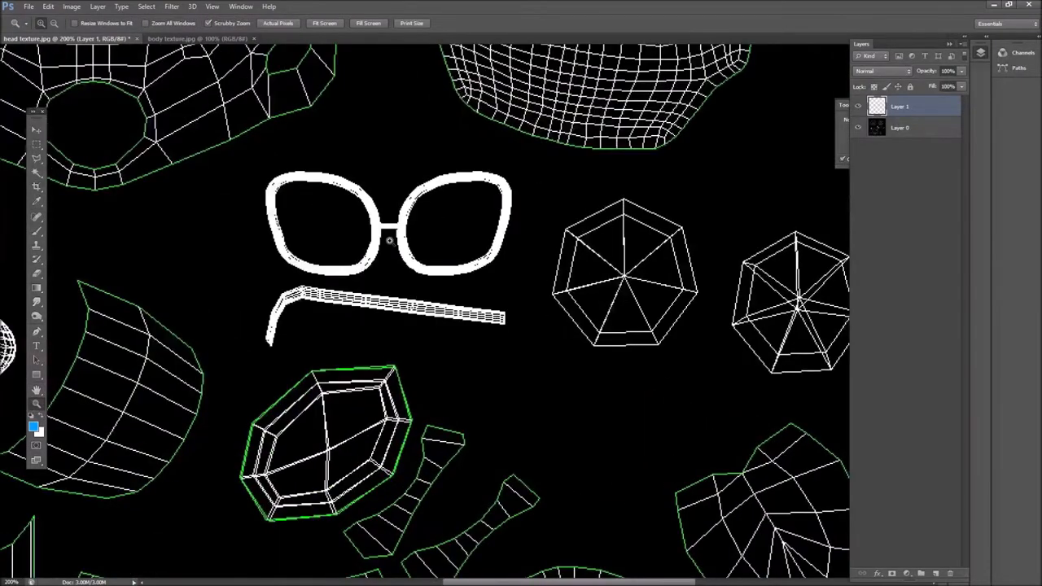
pyautogui.click(407, 236)
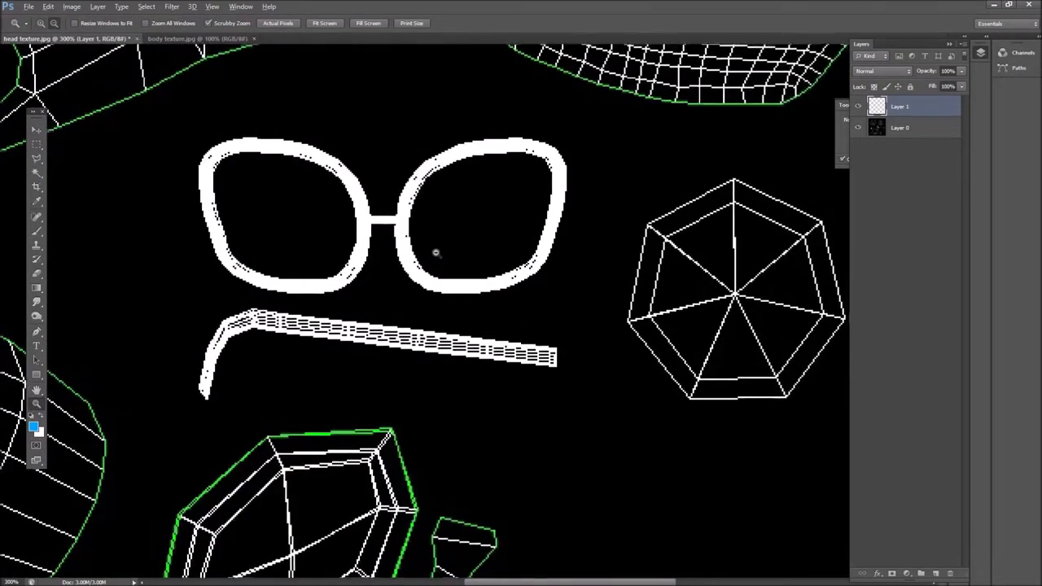
pyautogui.keyDown('alt'); pyautogui.click(433, 253); pyautogui.keyUp('alt')
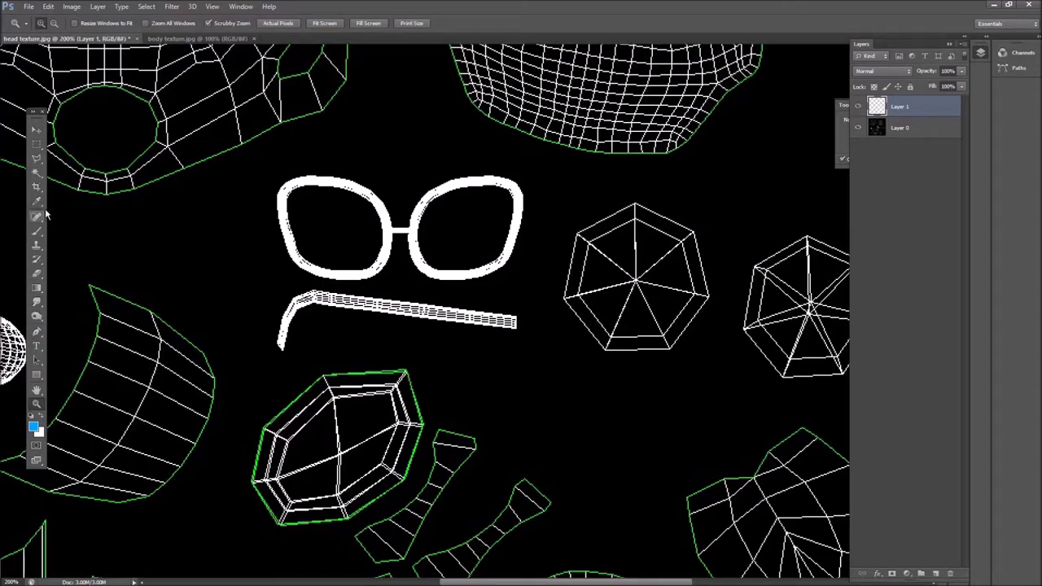
pyautogui.click(42, 235)
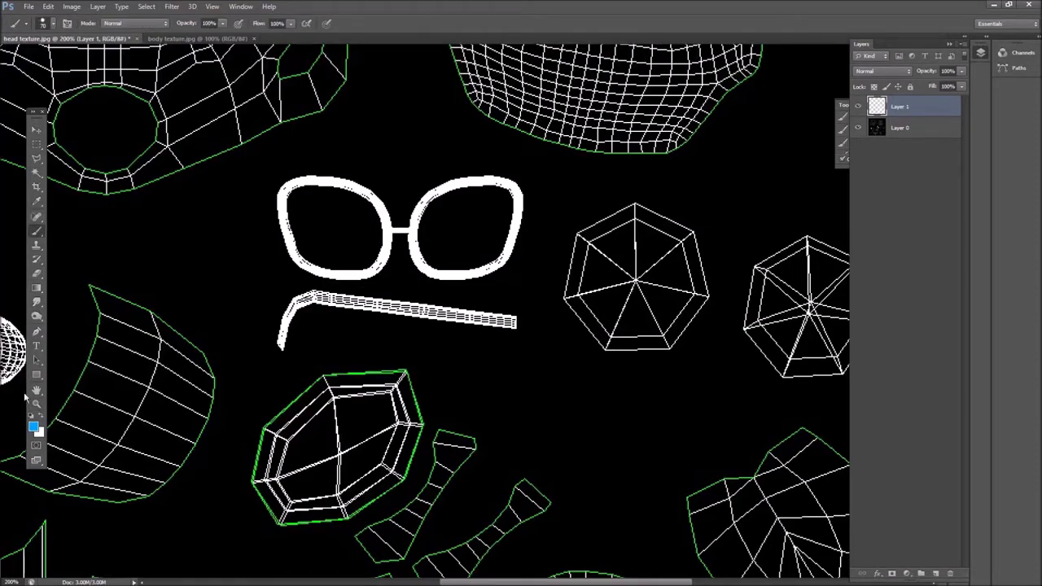
pyautogui.click(54, 26)
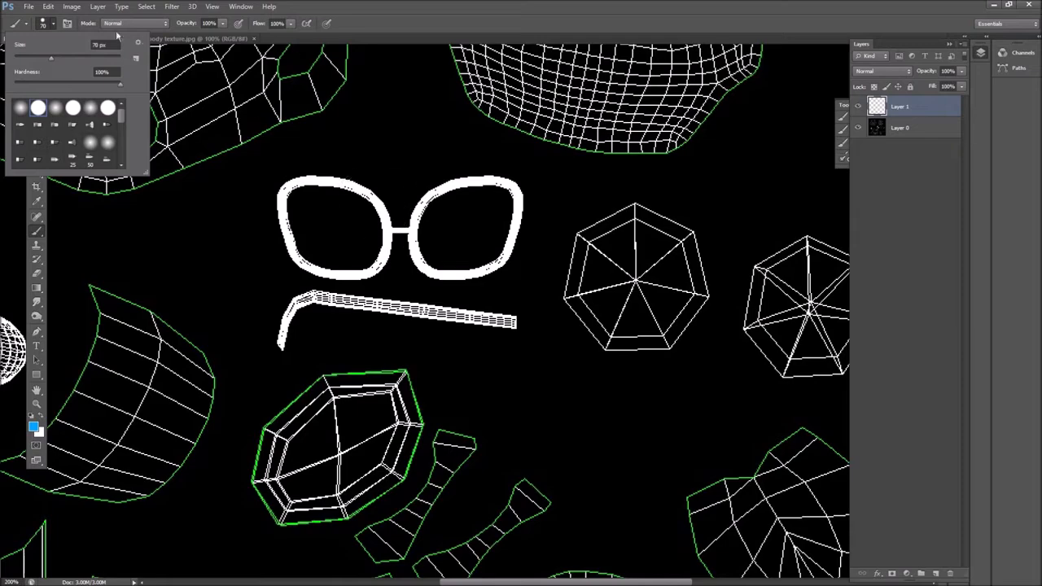
pyautogui.click(397, 30)
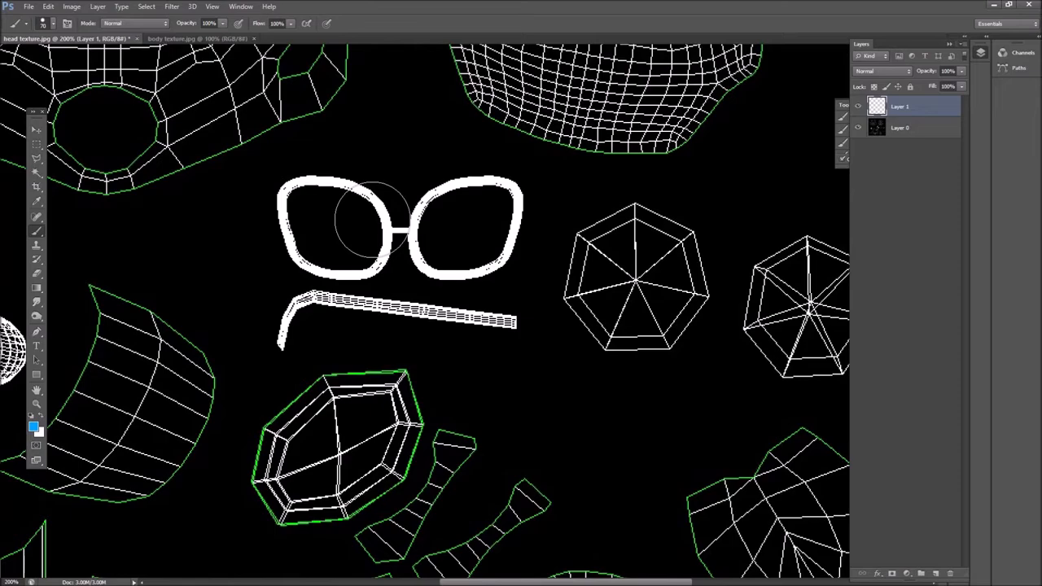
pyautogui.press(']')
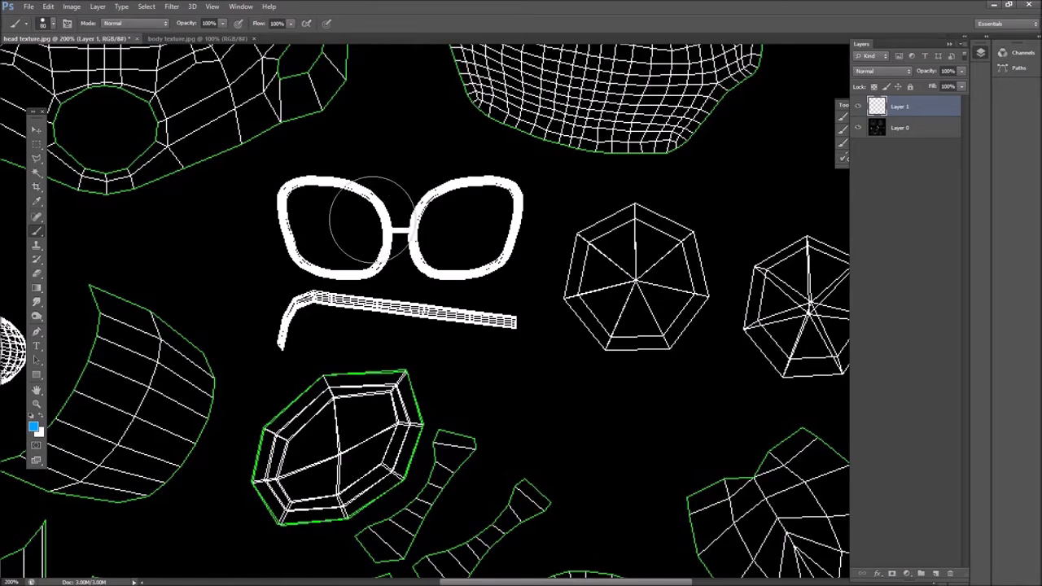
pyautogui.press('[')
pyautogui.press('[')
pyautogui.press('[')
pyautogui.press(']')
pyautogui.press(']')
pyautogui.press('[')
pyautogui.press('[')
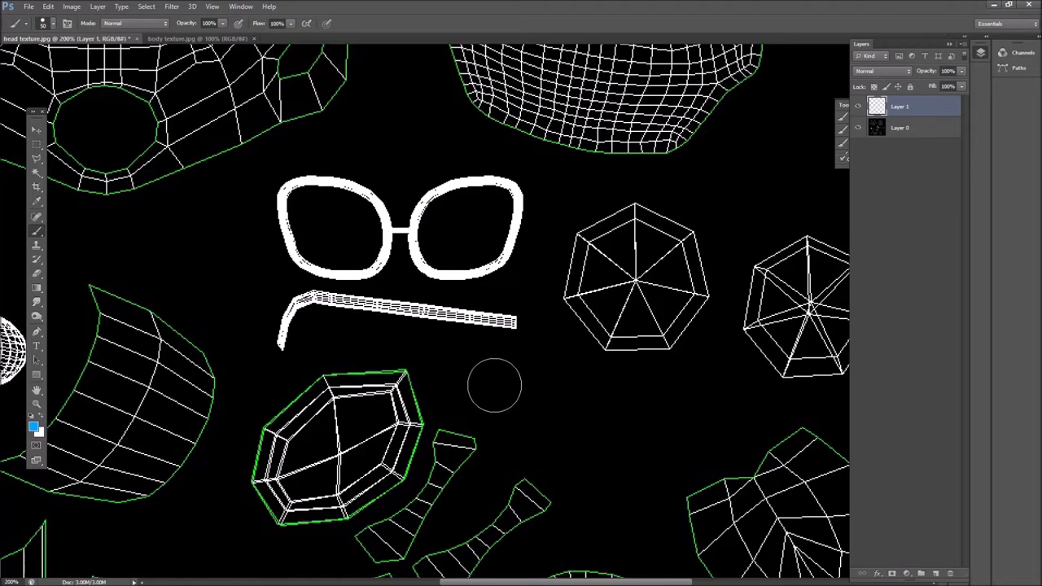
# Step: Set the foreground colour to bright green (#00ff0c) for the Brush tool
pyautogui.click(34, 424)
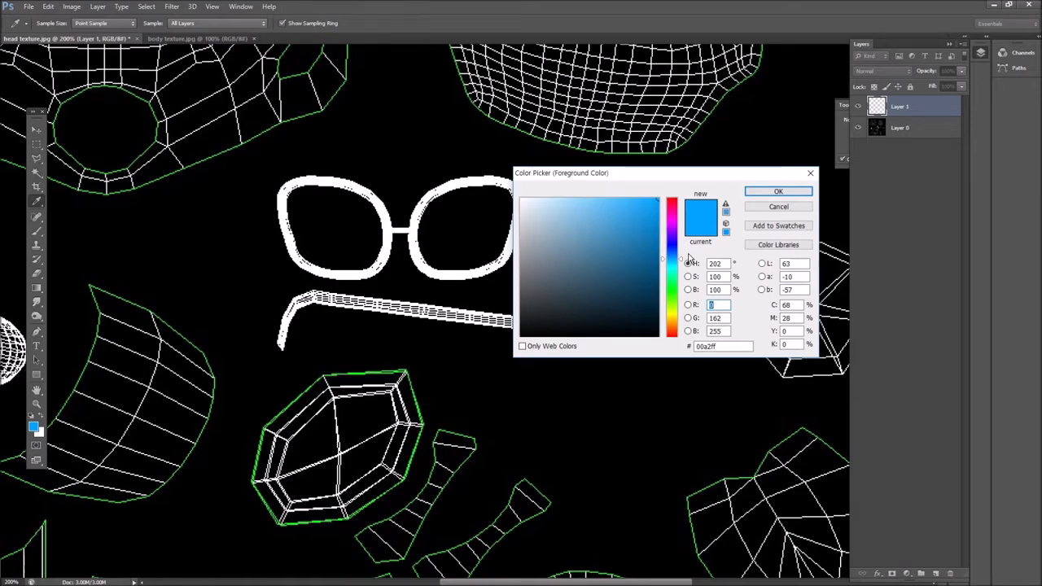
pyautogui.click(673, 290)
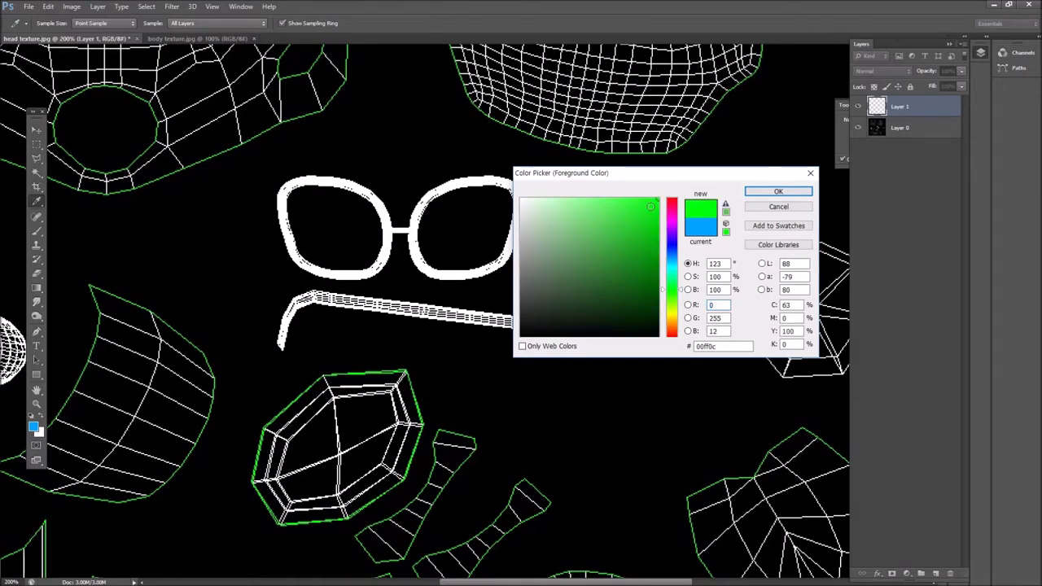
pyautogui.click(778, 191)
pyautogui.press('b')
pyautogui.moveTo(346, 180)
pyautogui.mouseDown()
pyautogui.moveTo(326, 180)
pyautogui.moveTo(281, 232)
pyautogui.moveTo(352, 268)
pyautogui.moveTo(370, 195)
pyautogui.moveTo(431, 187)
pyautogui.moveTo(509, 253)
pyautogui.moveTo(423, 250)
pyautogui.mouseUp()
pyautogui.moveTo(268, 337)
pyautogui.mouseDown()
pyautogui.moveTo(348, 298)
pyautogui.moveTo(521, 326)
pyautogui.moveTo(508, 301)
pyautogui.mouseUp()
pyautogui.hotkey('ctrl', 'alt', 'z')
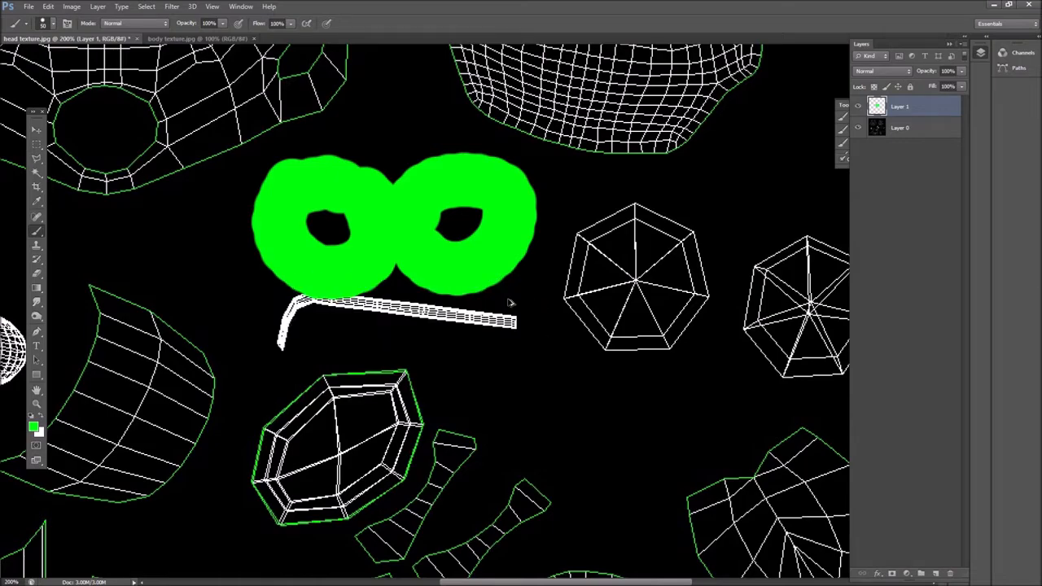
pyautogui.hotkey('ctrl', 'alt', 'z')
# Step: Reduce the brush to 20 px and paint the glasses' frames, bridge and temple arm bright green on Layer 1
pyautogui.press('[')
pyautogui.press('[')
pyautogui.press('[')
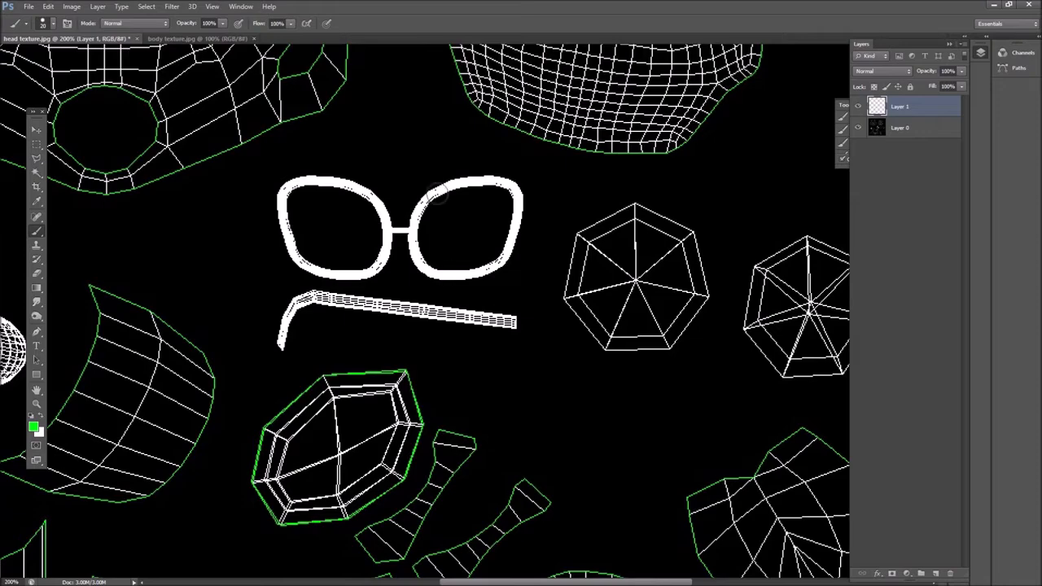
pyautogui.moveTo(279, 345)
pyautogui.mouseDown()
pyautogui.moveTo(303, 297)
pyautogui.moveTo(518, 323)
pyautogui.mouseUp()
pyautogui.moveTo(391, 234)
pyautogui.mouseDown()
pyautogui.moveTo(419, 233)
pyautogui.moveTo(358, 189)
pyautogui.moveTo(293, 179)
pyautogui.moveTo(285, 242)
pyautogui.moveTo(318, 273)
pyautogui.moveTo(382, 256)
pyautogui.moveTo(423, 208)
pyautogui.moveTo(487, 186)
pyautogui.moveTo(514, 227)
pyautogui.moveTo(480, 281)
pyautogui.moveTo(409, 243)
pyautogui.moveTo(418, 259)
pyautogui.mouseUp()
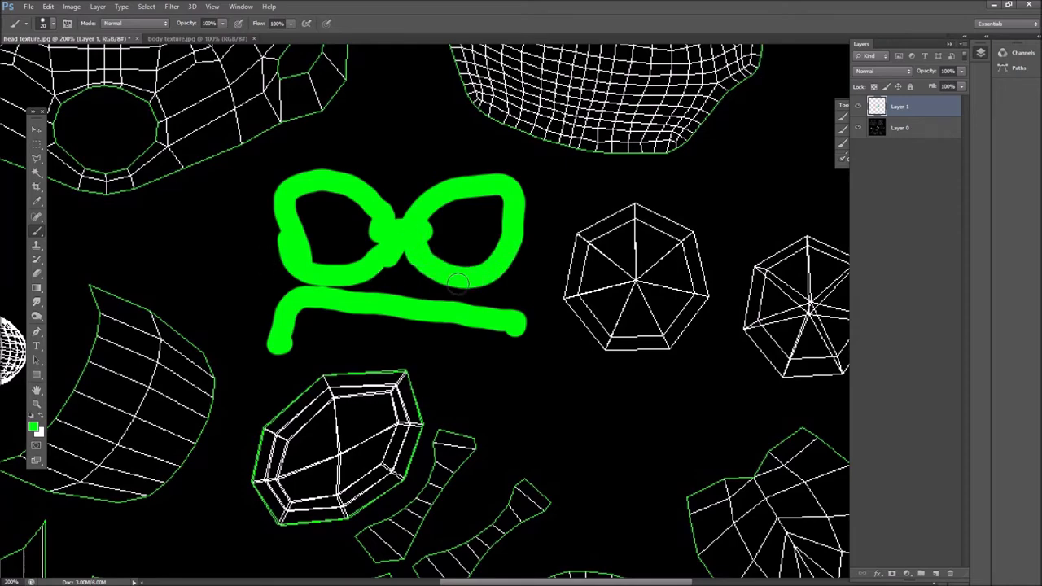
# Step: Set the foreground colour to a darker green, about #3cb342, and choose the soft round 20 px brush with 0% hardness
pyautogui.click(34, 425)
pyautogui.click(594, 257)
pyautogui.moveTo(609, 245); pyautogui.dragTo(615, 241)
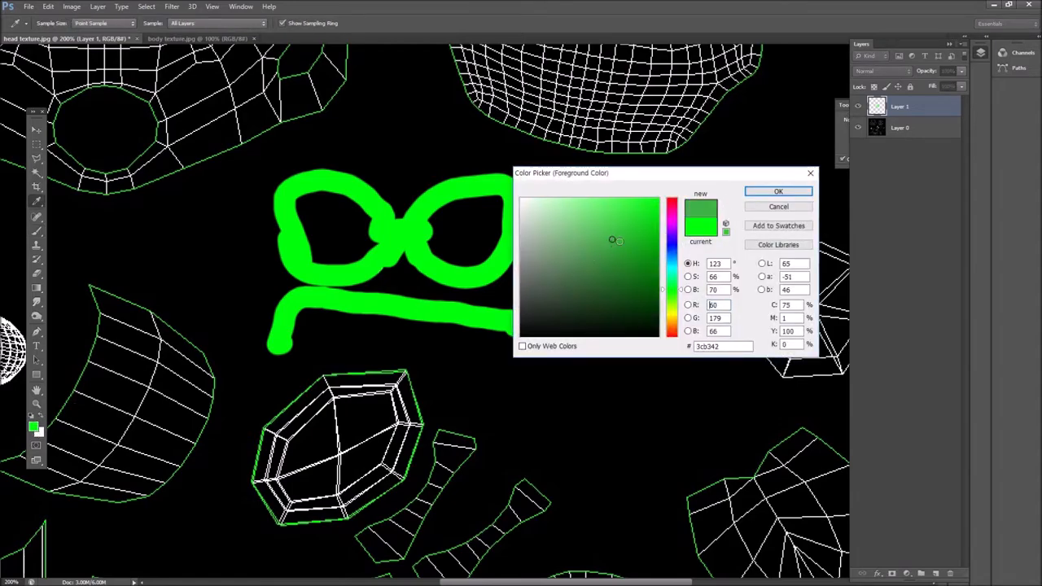
pyautogui.click(755, 192)
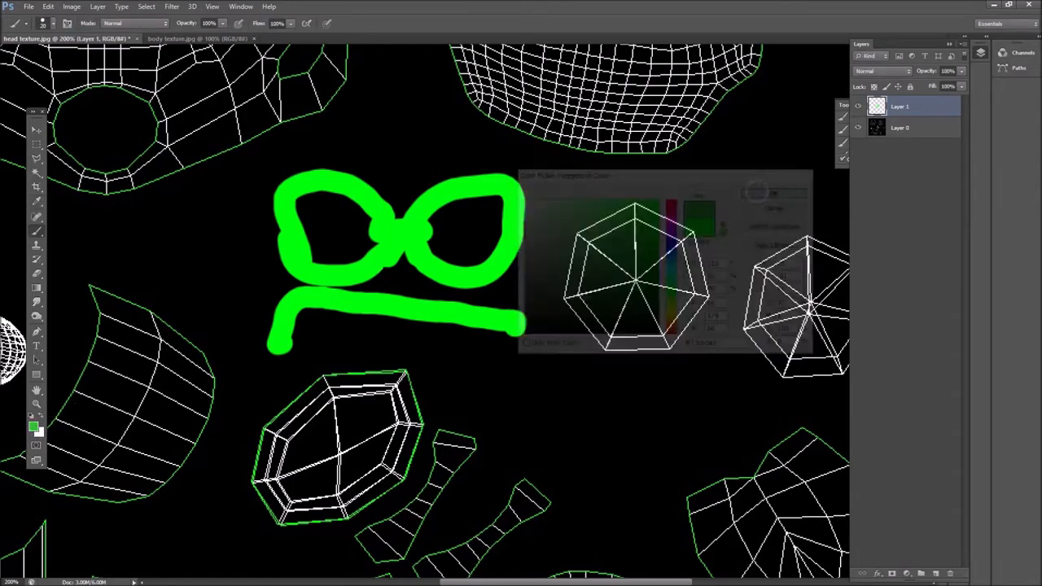
pyautogui.click(50, 25)
pyautogui.click(71, 107)
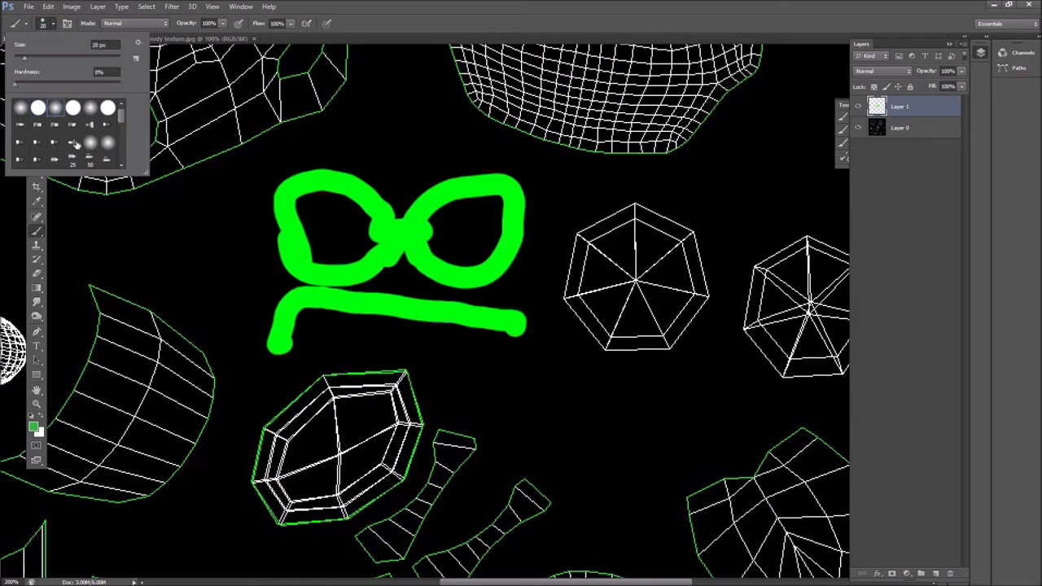
pyautogui.click(342, 335)
pyautogui.moveTo(275, 242)
pyautogui.mouseDown()
pyautogui.moveTo(321, 265)
pyautogui.moveTo(377, 255)
pyautogui.mouseUp()
pyautogui.click(391, 167)
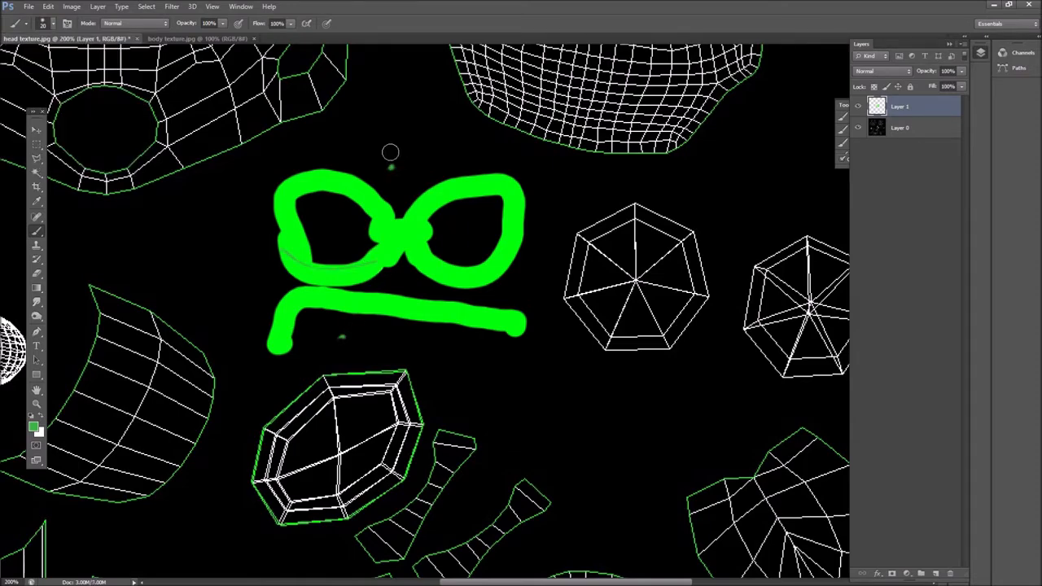
pyautogui.hotkey('ctrl', 'z')
# Step: Enlarge the soft brush to about 80 px and shade the lower halves of both frames and the temple arm's bent end darker green
pyautogui.press(']')
pyautogui.press(']')
pyautogui.press(']')
pyautogui.press(']')
pyautogui.press(']')
pyautogui.press(']')
pyautogui.press(']')
pyautogui.moveTo(262, 244)
pyautogui.mouseDown()
pyautogui.moveTo(358, 257)
pyautogui.moveTo(325, 271)
pyautogui.moveTo(472, 259)
pyautogui.moveTo(512, 244)
pyautogui.moveTo(465, 278)
pyautogui.moveTo(492, 251)
pyautogui.mouseUp()
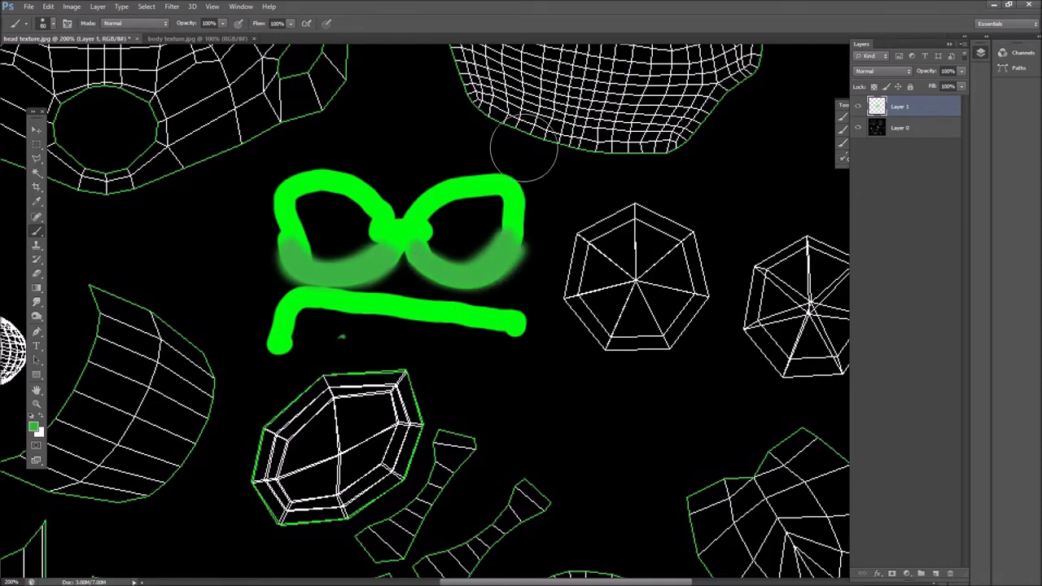
pyautogui.moveTo(281, 309); pyautogui.dragTo(278, 350)
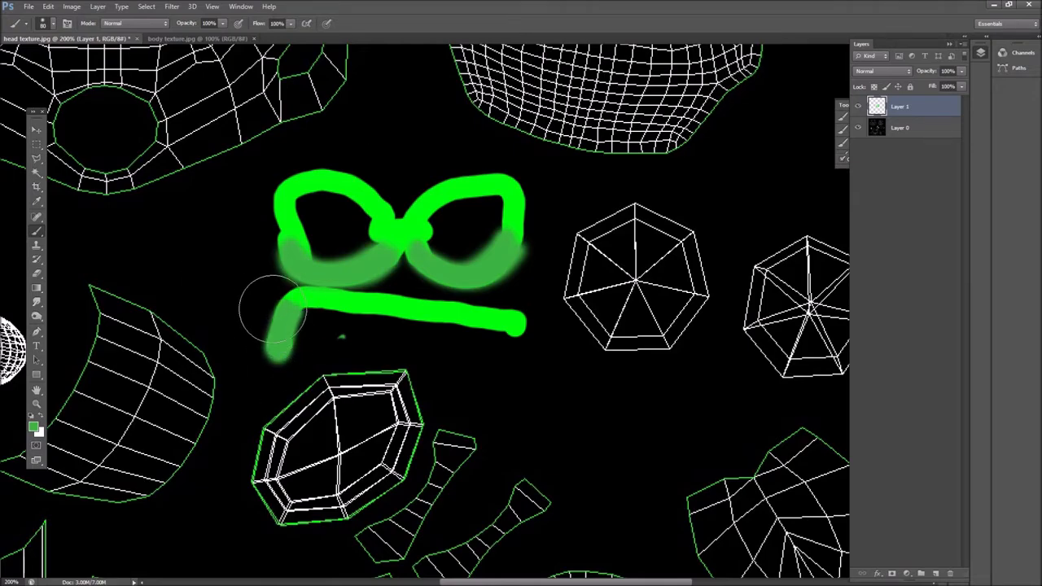
# Step: Save the painted head texture.jpg
pyautogui.click(29, 7)
pyautogui.click(38, 129)
pyautogui.click(494, 303)
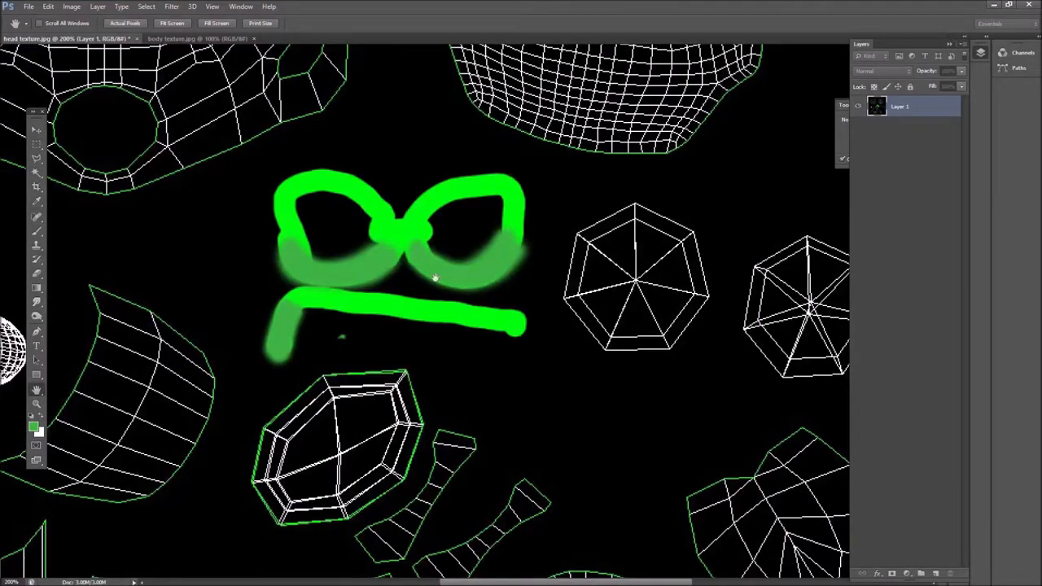
pyautogui.click(30, 8)
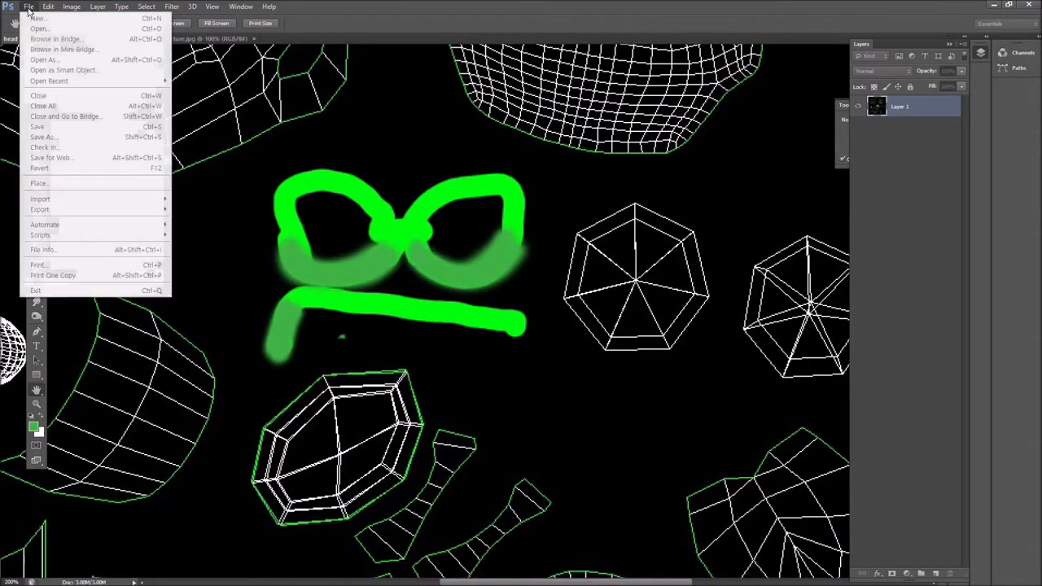
pyautogui.click(396, 147)
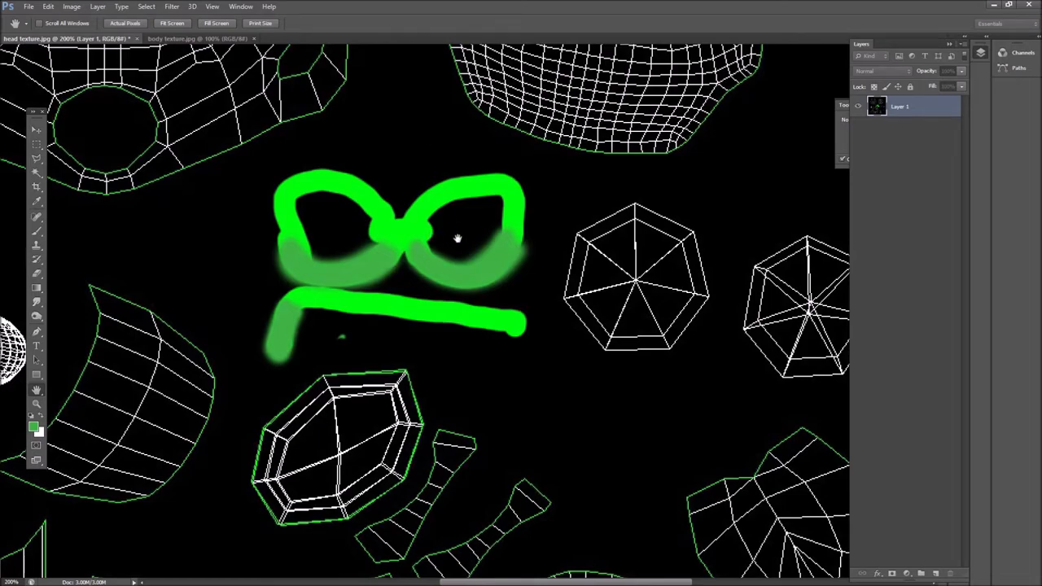
# Step: Switch to 3ds Max and examine the painted glasses on the character's head from several angles, up close and from afar
pyautogui.scroll(-2, 469, 298)
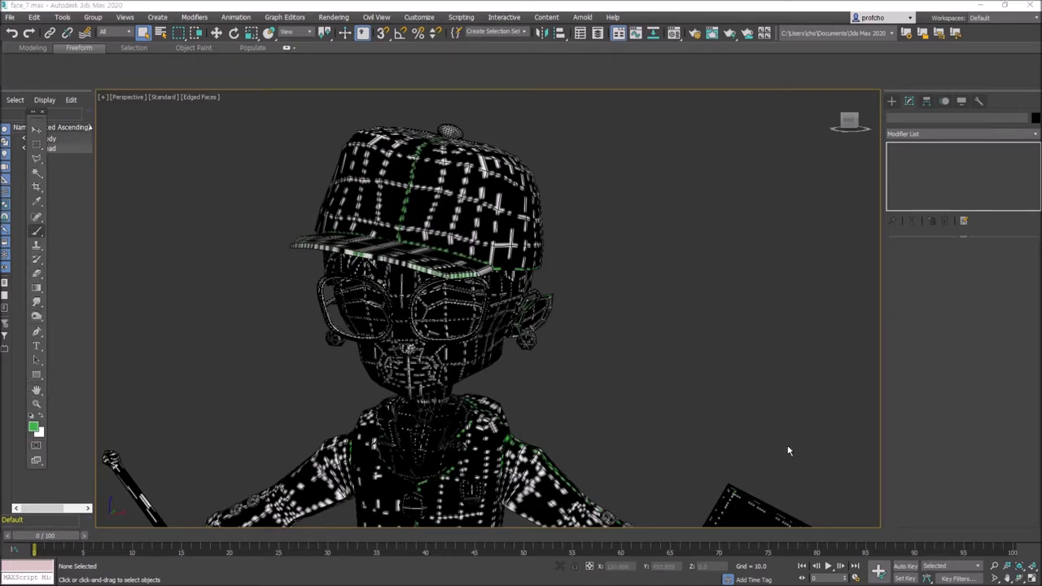
pyautogui.scroll(5, 675, 351)
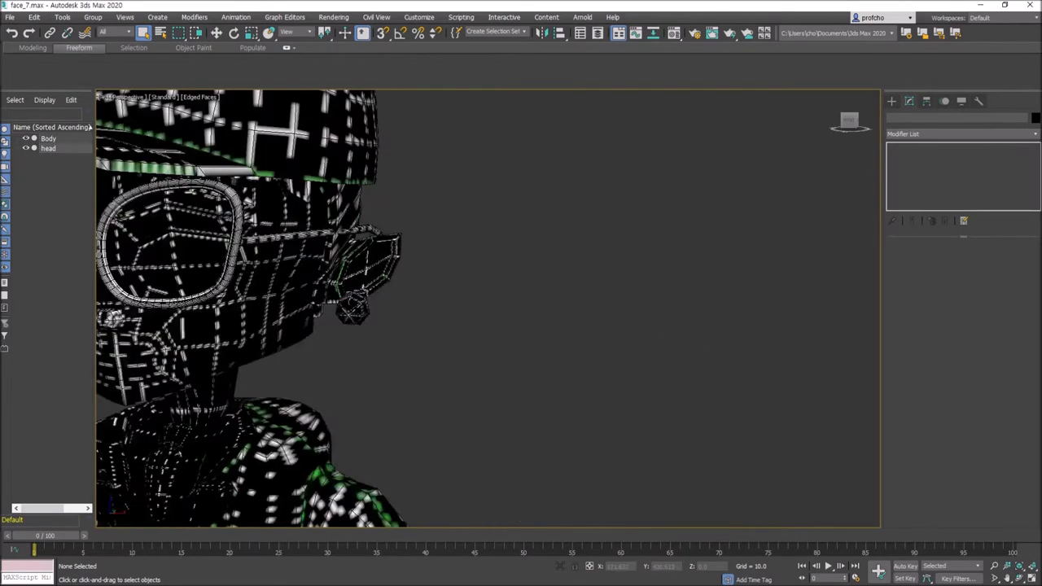
pyautogui.click(1019, 578)
pyautogui.moveTo(370, 298); pyautogui.dragTo(385, 302)
pyautogui.click(1008, 579)
pyautogui.moveTo(327, 257); pyautogui.dragTo(542, 281)
pyautogui.scroll(-5, 617, 294)
pyautogui.click(1019, 579)
pyautogui.moveTo(439, 260); pyautogui.dragTo(421, 254)
pyautogui.moveTo(452, 309); pyautogui.dragTo(450, 306)
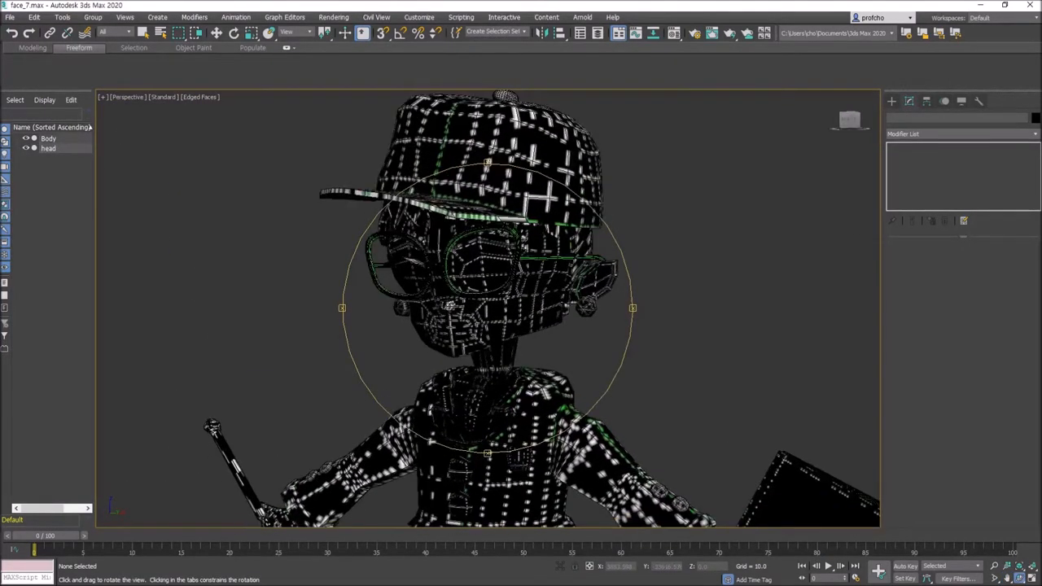
pyautogui.moveTo(651, 340); pyautogui.dragTo(630, 374)
pyautogui.scroll(3, 543, 281)
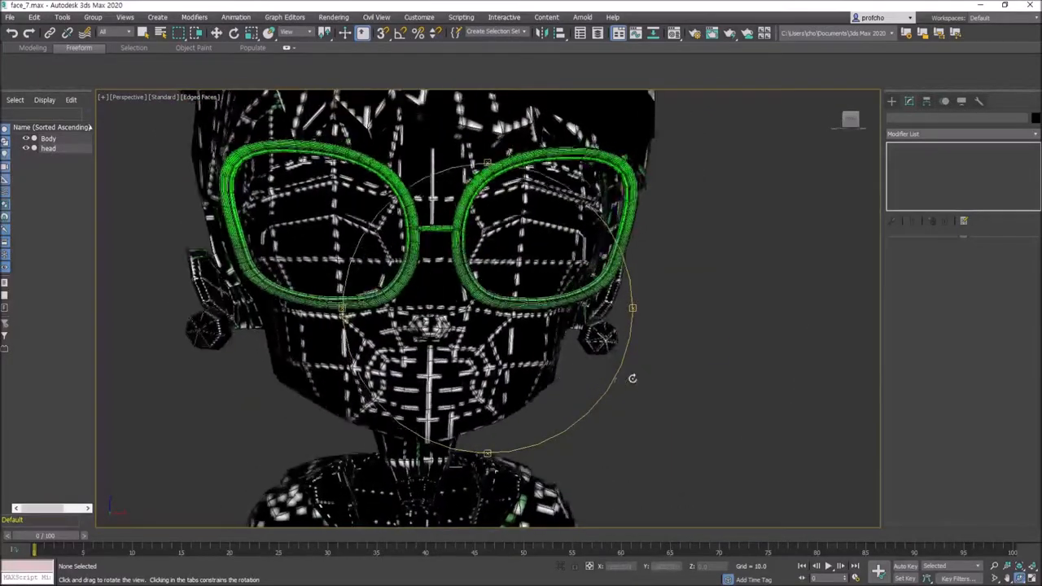
pyautogui.scroll(-3, 619, 377)
pyautogui.scroll(3, 598, 368)
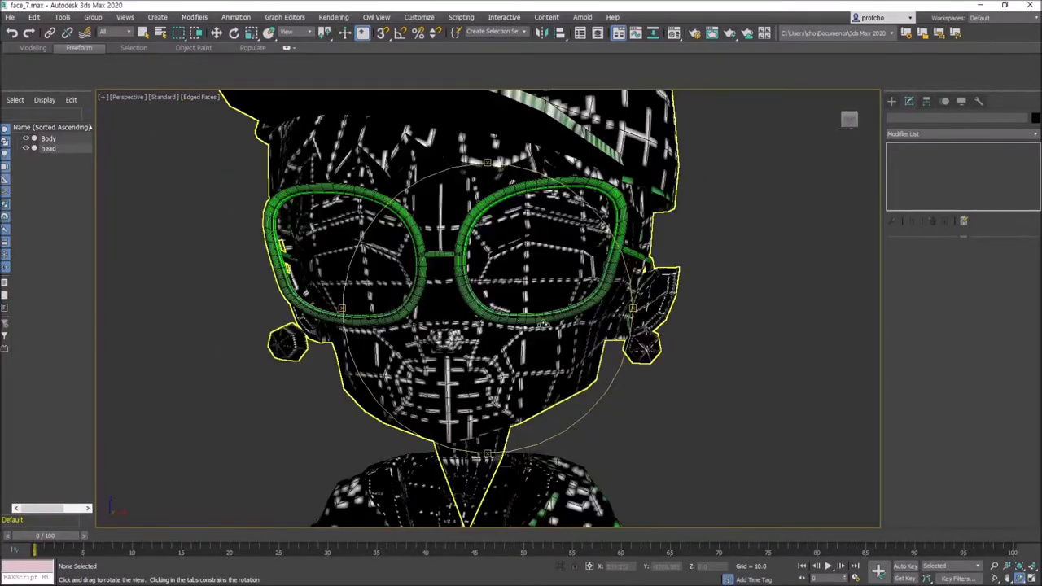
pyautogui.moveTo(531, 319); pyautogui.dragTo(713, 259)
# Step: Compare the mesh edges on the glasses with the head object selected and deselected
pyautogui.press('w')
pyautogui.click(571, 301)
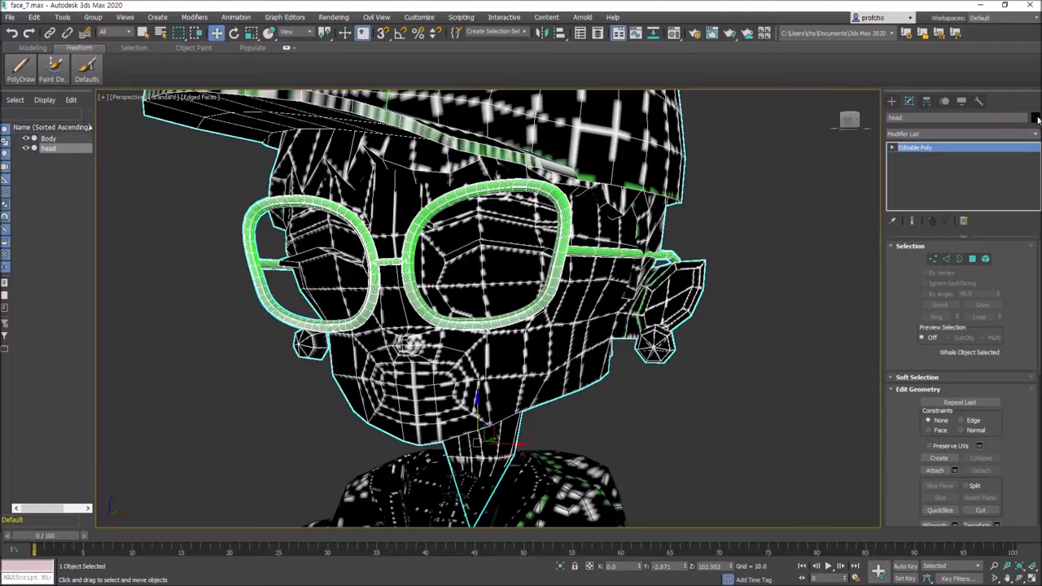
pyautogui.click(727, 205)
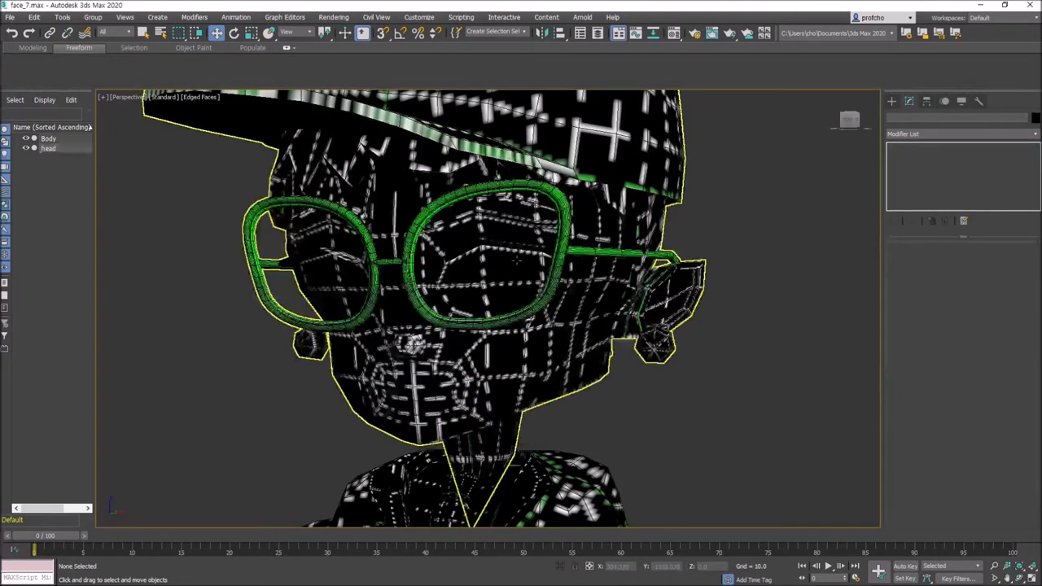
pyautogui.scroll(4, 546, 236)
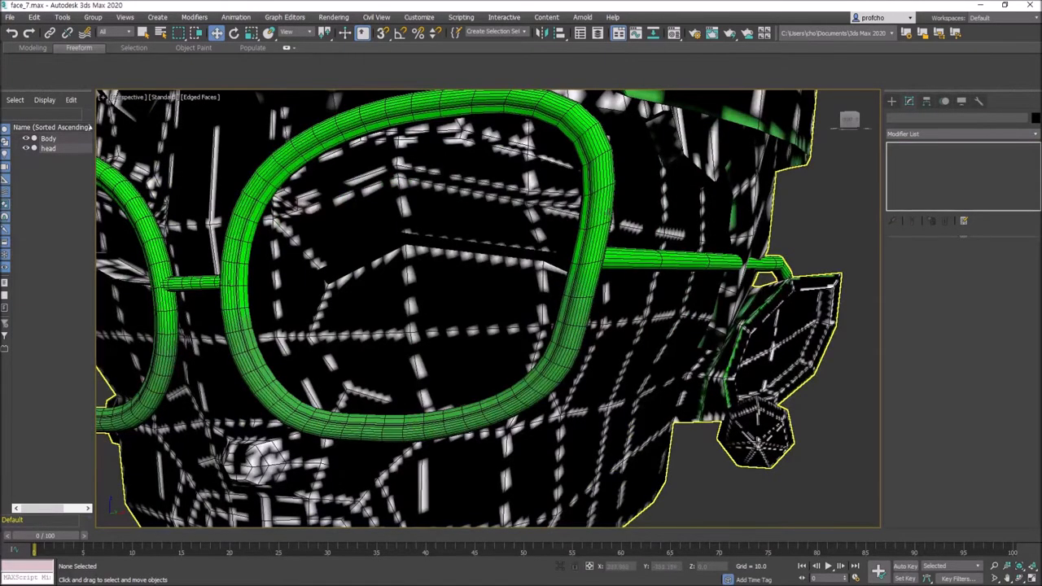
pyautogui.click(601, 265)
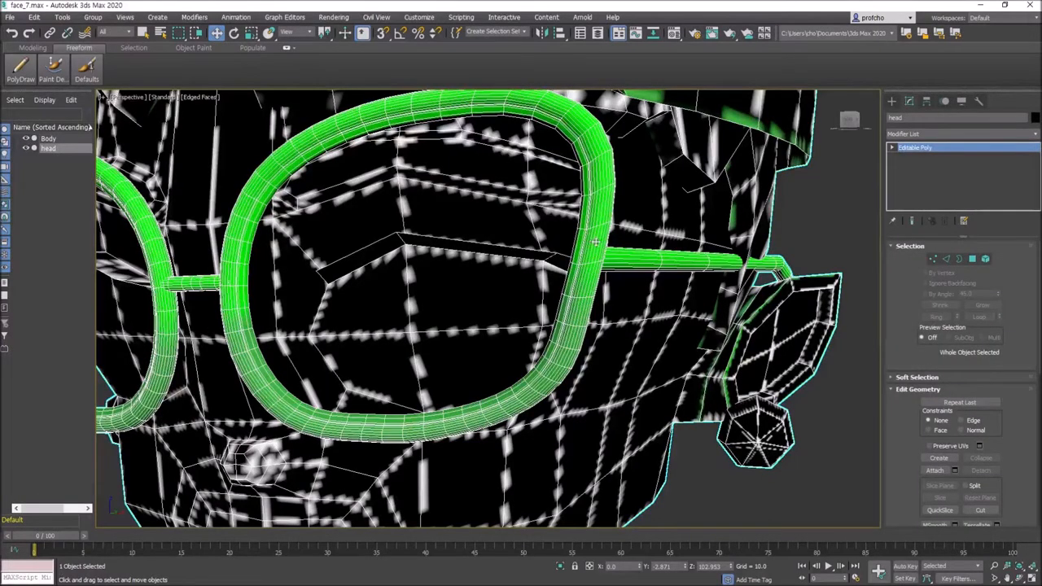
pyautogui.click(825, 210)
# Step: Change the head object's colour to white and deselect the head
pyautogui.click(592, 240)
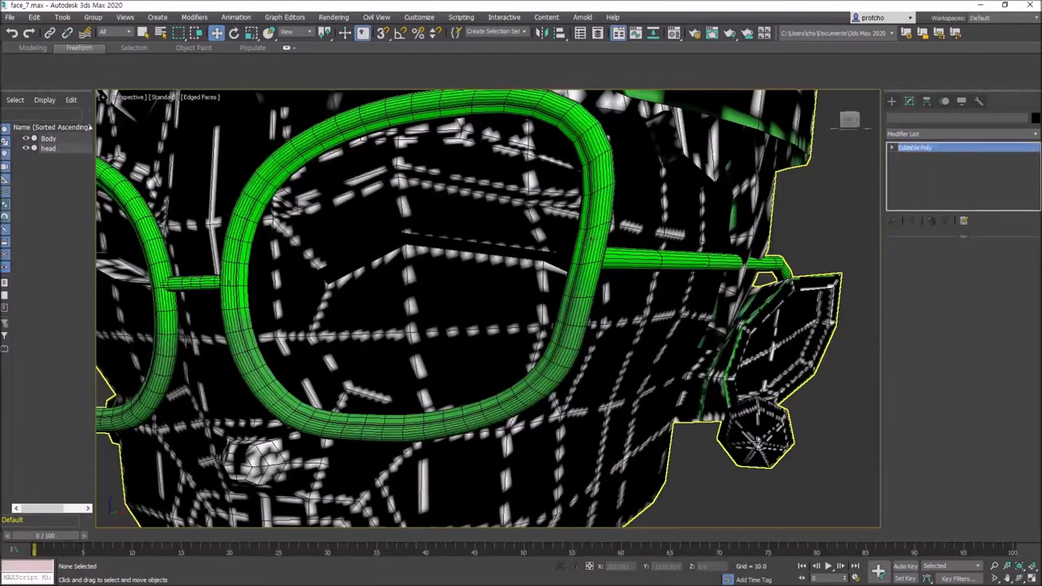
pyautogui.scroll(-5, 600, 238)
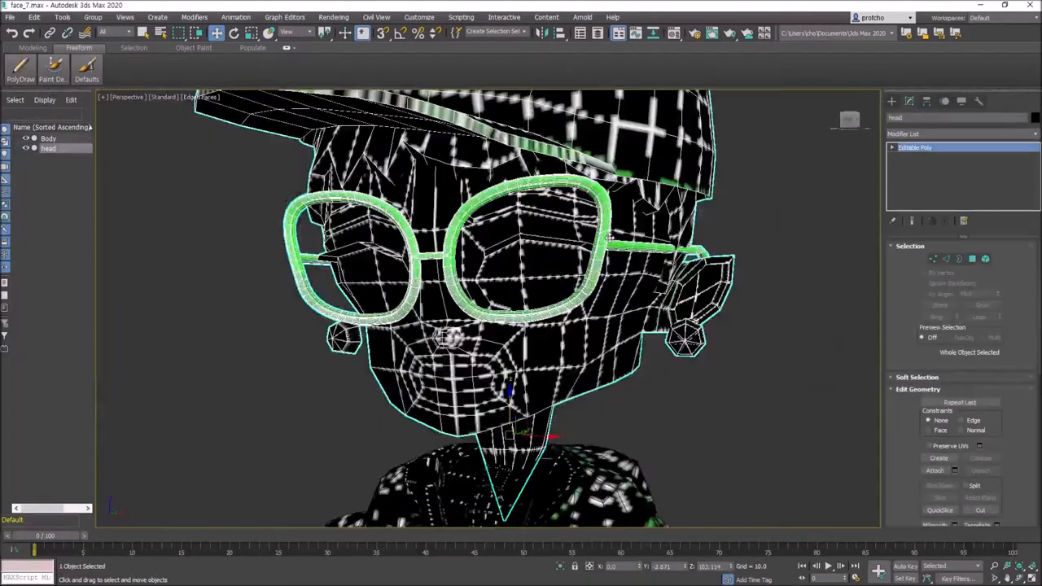
pyautogui.click(1035, 119)
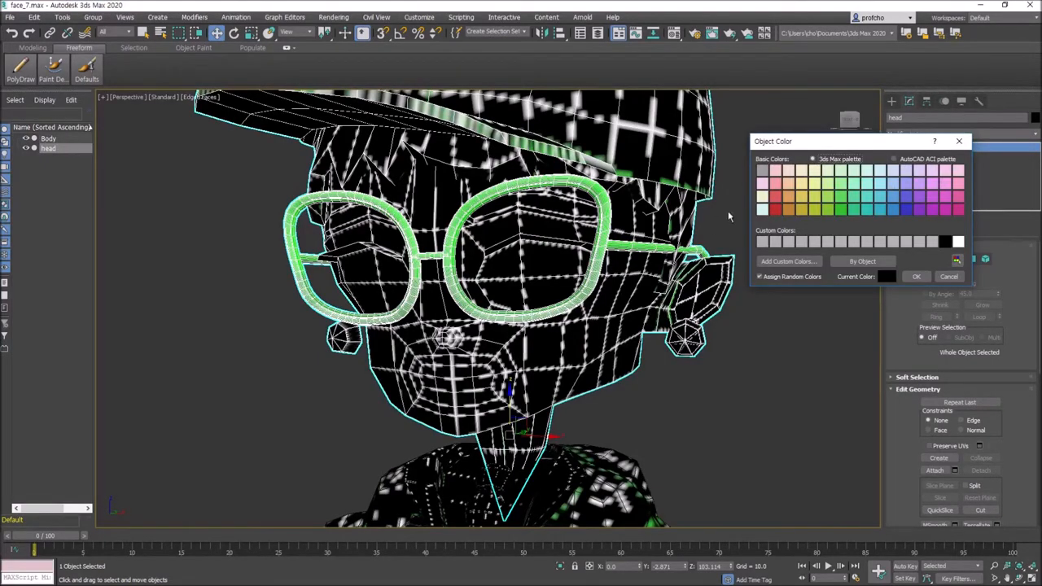
pyautogui.click(762, 198)
pyautogui.click(915, 277)
pyautogui.click(772, 238)
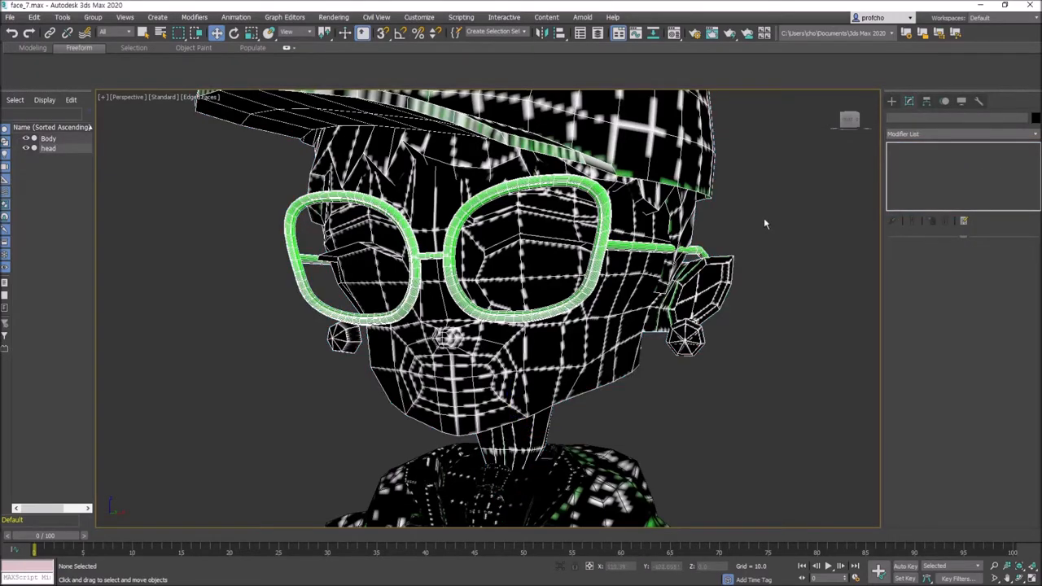
# Step: Examine the glasses frames and temple arm with their mesh edges, up close and from a distance
pyautogui.click(604, 231)
pyautogui.click(786, 219)
pyautogui.scroll(5, 619, 216)
pyautogui.scroll(2, 620, 216)
pyautogui.scroll(-10, 580, 237)
pyautogui.keyDown('alt'); pyautogui.moveTo(561, 255); pyautogui.dragTo(533, 257, button='middle'); pyautogui.keyUp('alt')
pyautogui.scroll(6, 586, 262)
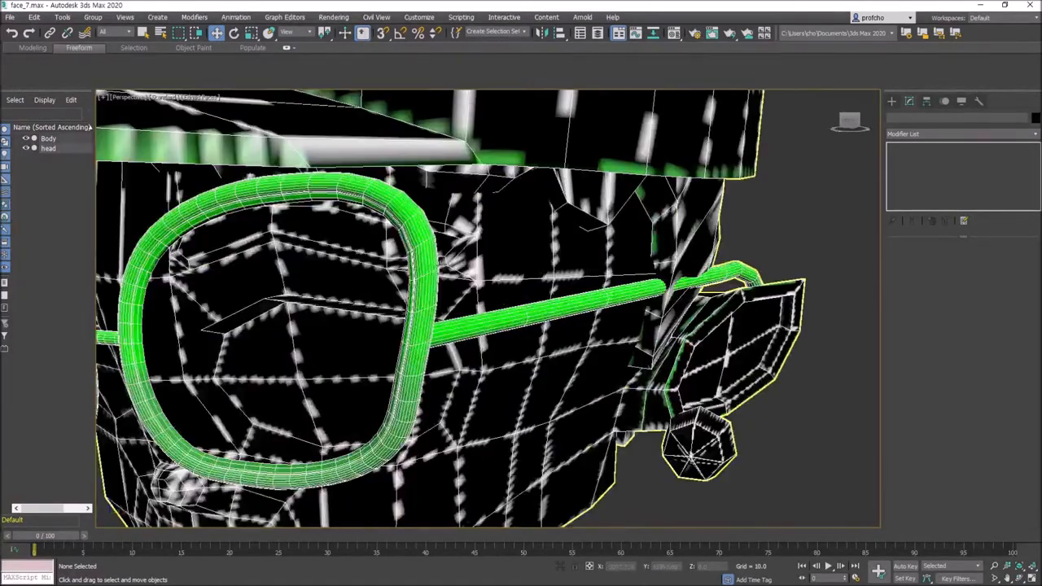
pyautogui.scroll(5, 440, 263)
pyautogui.scroll(-2, 410, 263)
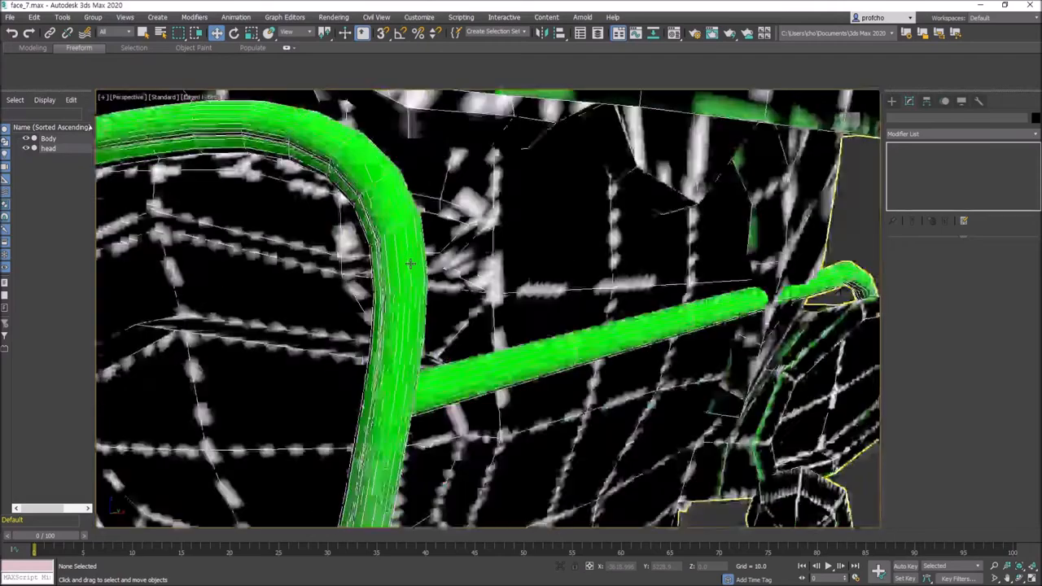
pyautogui.scroll(-6, 411, 264)
pyautogui.moveTo(417, 233); pyautogui.dragTo(470, 228, button='middle')
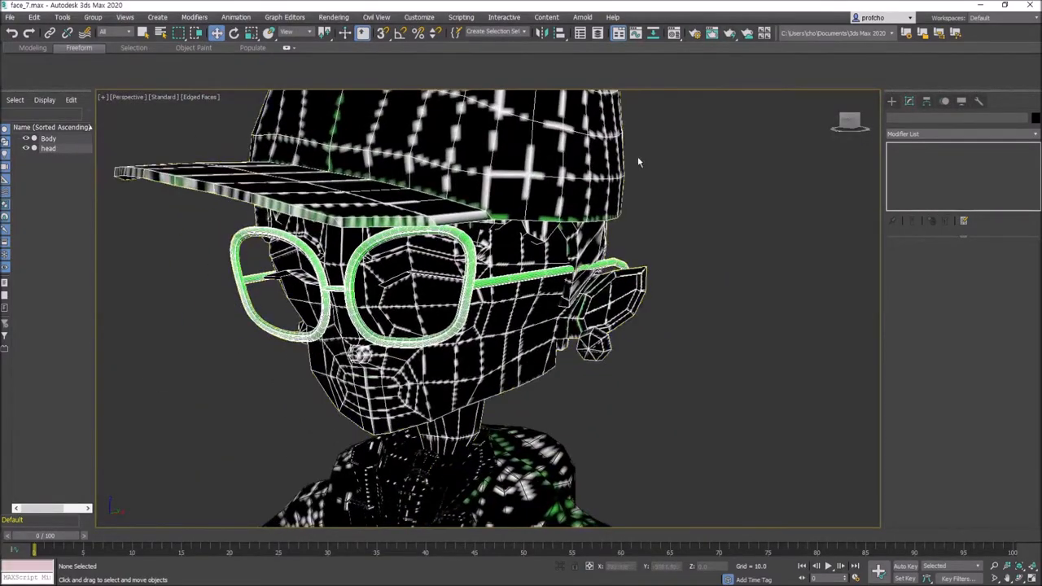
# Step: Turn off the edged faces display and check the glasses from the side and front, with the head selected and deselected
pyautogui.click(202, 96)
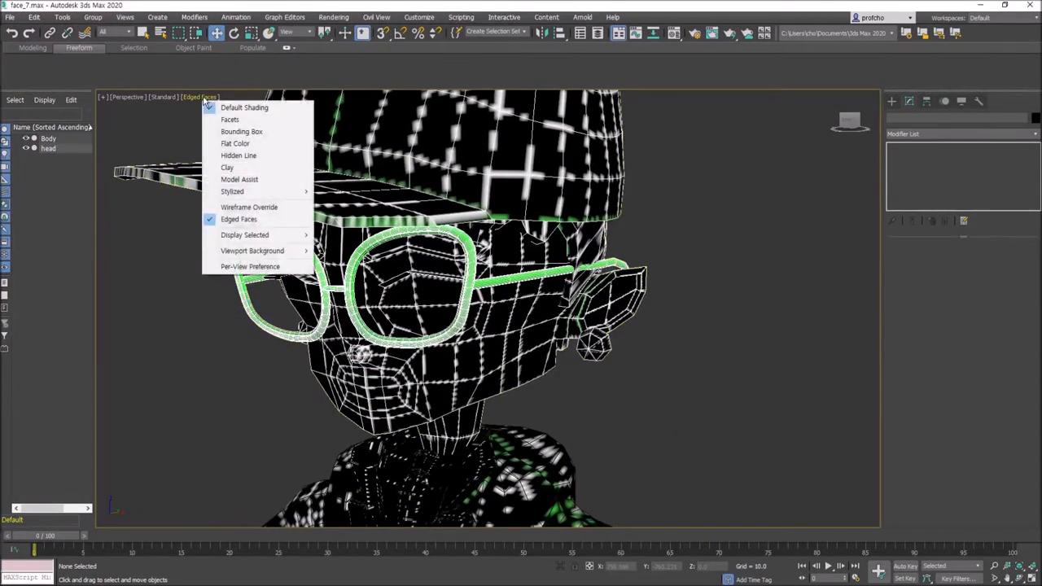
pyautogui.click(210, 220)
pyautogui.moveTo(581, 173); pyautogui.dragTo(679, 175, button='middle')
pyautogui.keyDown('alt'); pyautogui.moveTo(464, 260); pyautogui.dragTo(570, 256, button='middle'); pyautogui.keyUp('alt')
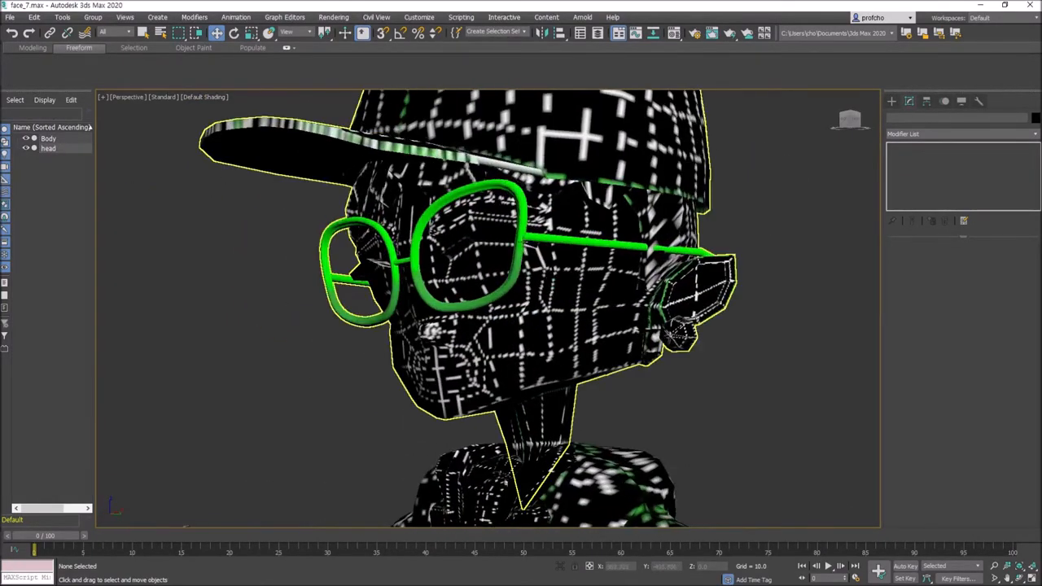
pyautogui.click(524, 243)
pyautogui.keyDown('alt'); pyautogui.moveTo(516, 214); pyautogui.dragTo(595, 289, button='middle'); pyautogui.keyUp('alt')
pyautogui.click(730, 210)
pyautogui.click(538, 257)
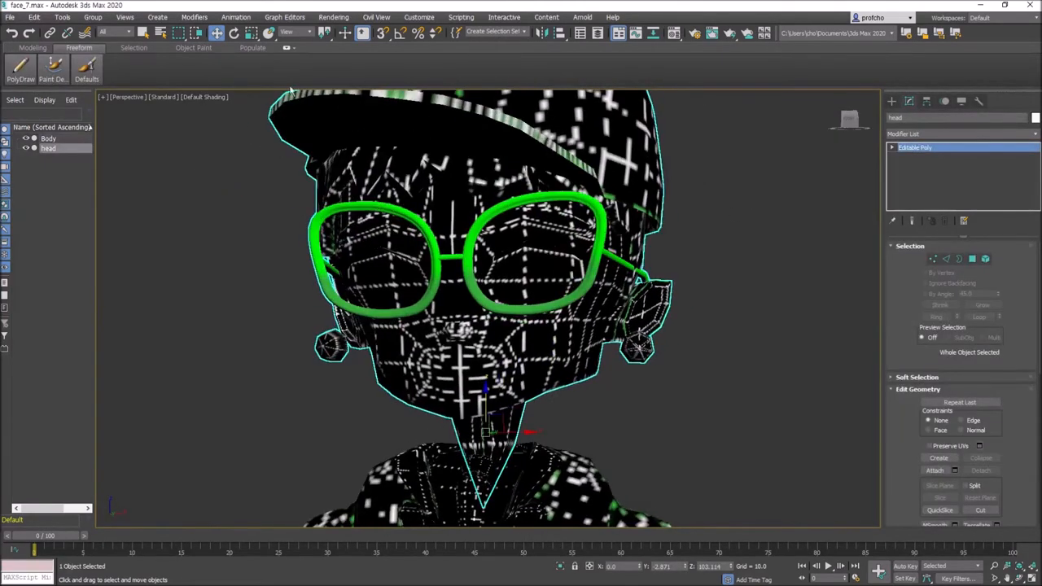
# Step: Turn the edged faces display on again and view the head from a three-quarter angle
pyautogui.click(210, 101)
pyautogui.click(218, 99)
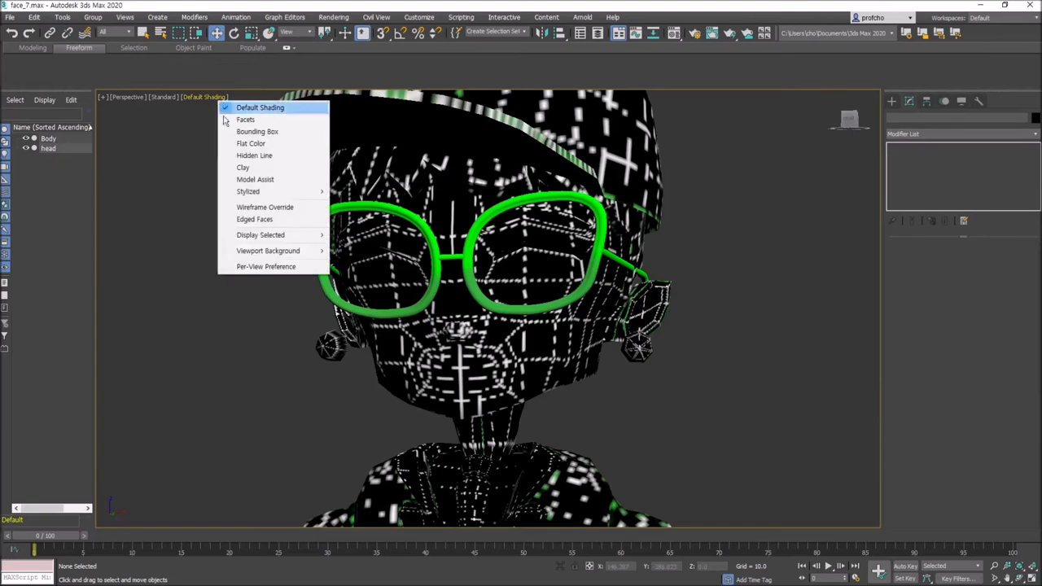
pyautogui.click(252, 219)
pyautogui.keyDown('alt'); pyautogui.moveTo(141, 267); pyautogui.dragTo(220, 294, button='middle'); pyautogui.keyUp('alt')
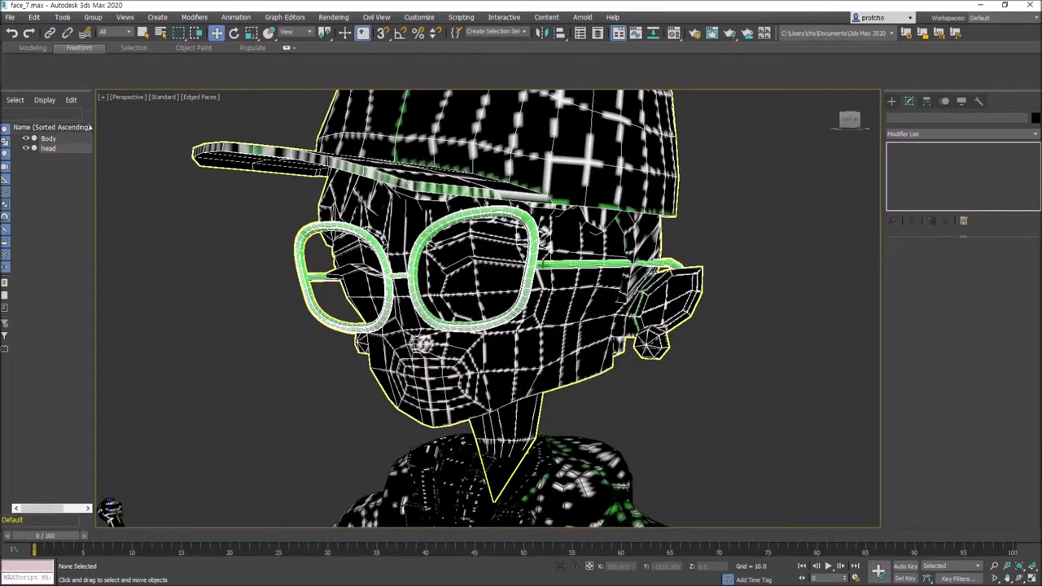
# Step: Set the head object's colour to black and deselect it to check the mesh edges on the glasses
pyautogui.click(536, 265)
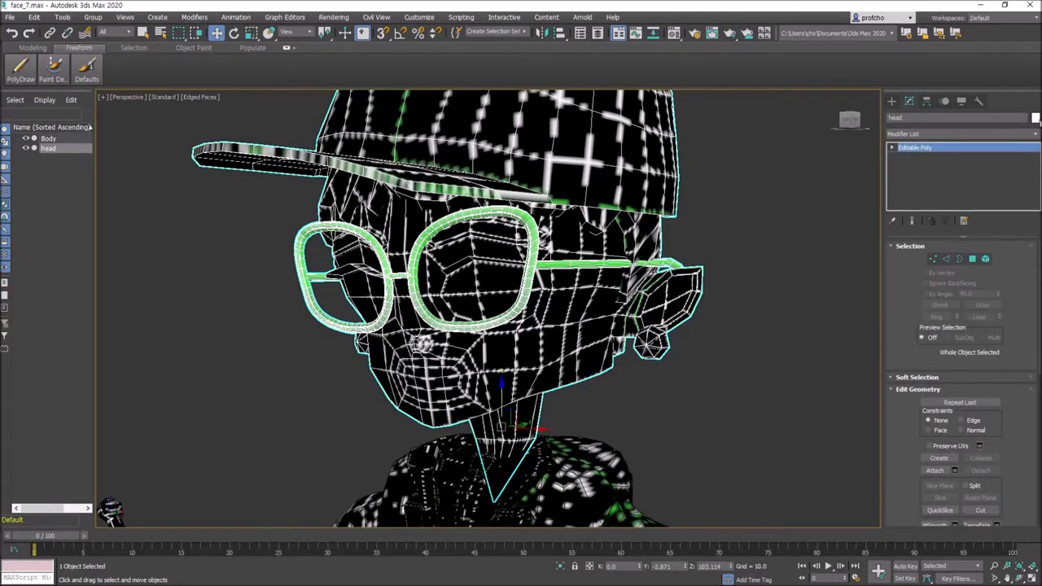
pyautogui.click(1035, 118)
pyautogui.click(946, 242)
pyautogui.click(916, 278)
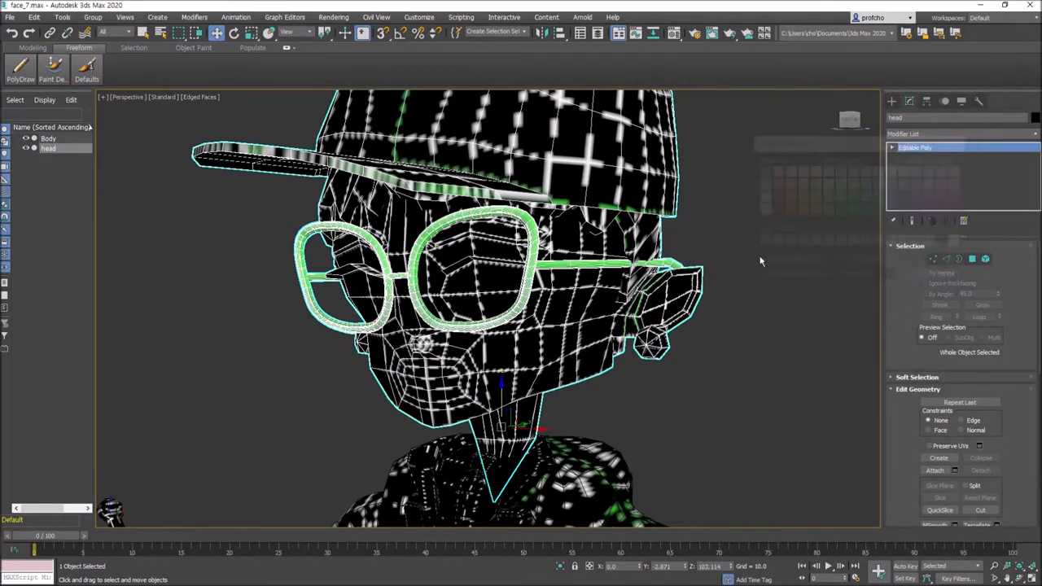
pyautogui.click(711, 237)
pyautogui.scroll(2, 527, 262)
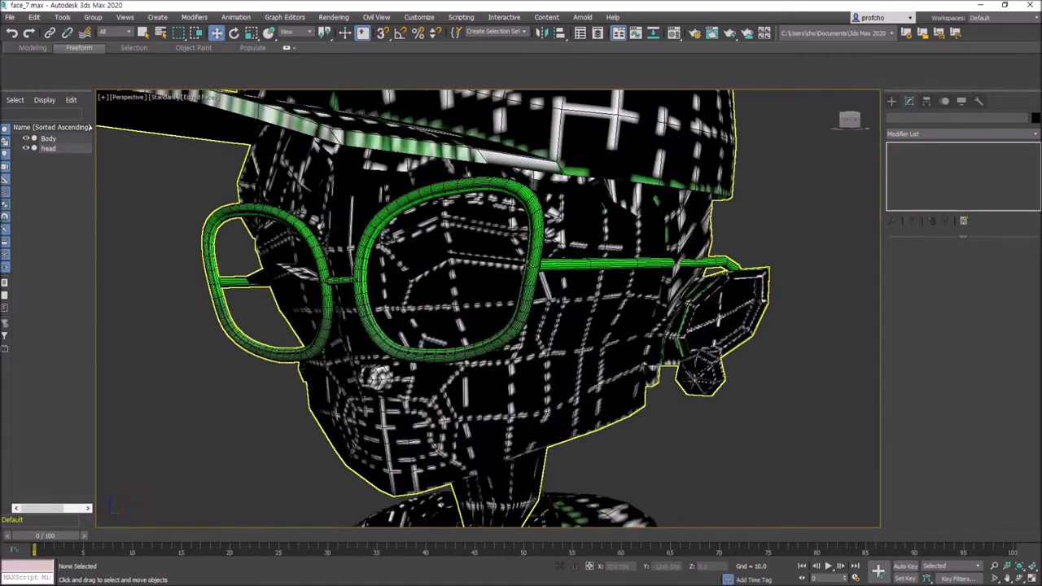
# Step: Hide the edged faces in the perspective viewport and view the glasses from the front
pyautogui.click(205, 97)
pyautogui.click(244, 233)
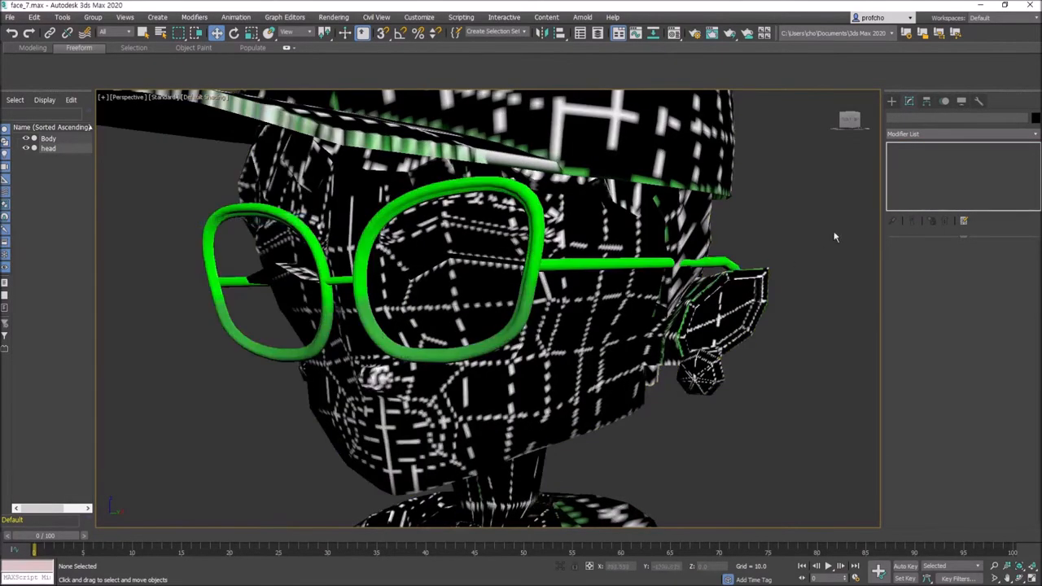
pyautogui.scroll(-4, 667, 250)
pyautogui.keyDown('alt'); pyautogui.moveTo(626, 265); pyautogui.dragTo(650, 322, button='middle'); pyautogui.keyUp('alt')
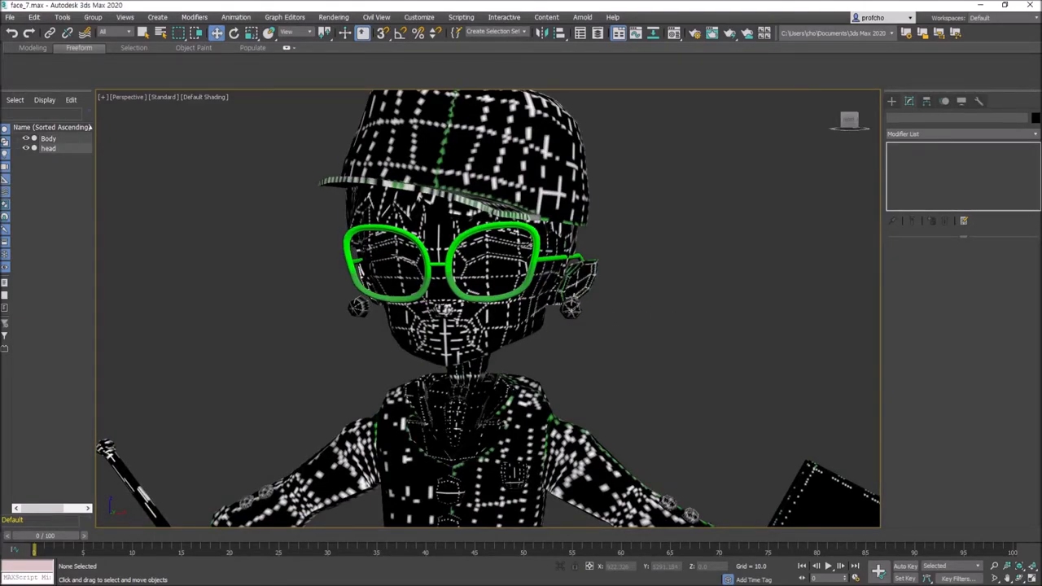
# Step: Switch to Photoshop and frame the face UV template of head texture.jpg at 200% zoom
pyautogui.moveTo(1041, 409); pyautogui.dragTo(453, 284)
pyautogui.doubleClick(474, 280)
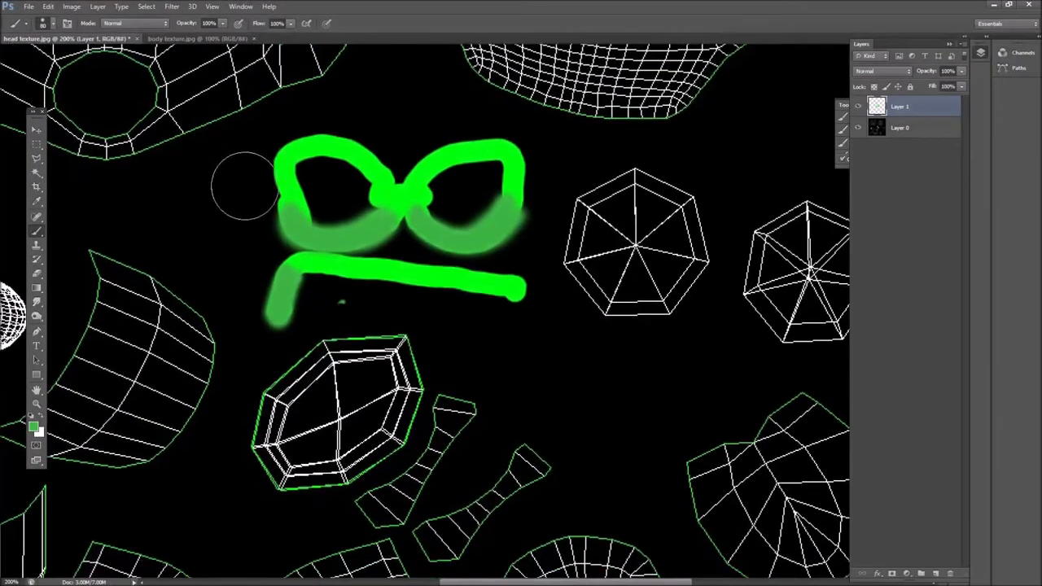
pyautogui.click(37, 390)
pyautogui.moveTo(173, 162); pyautogui.dragTo(360, 370)
pyautogui.moveTo(341, 167); pyautogui.dragTo(472, 318)
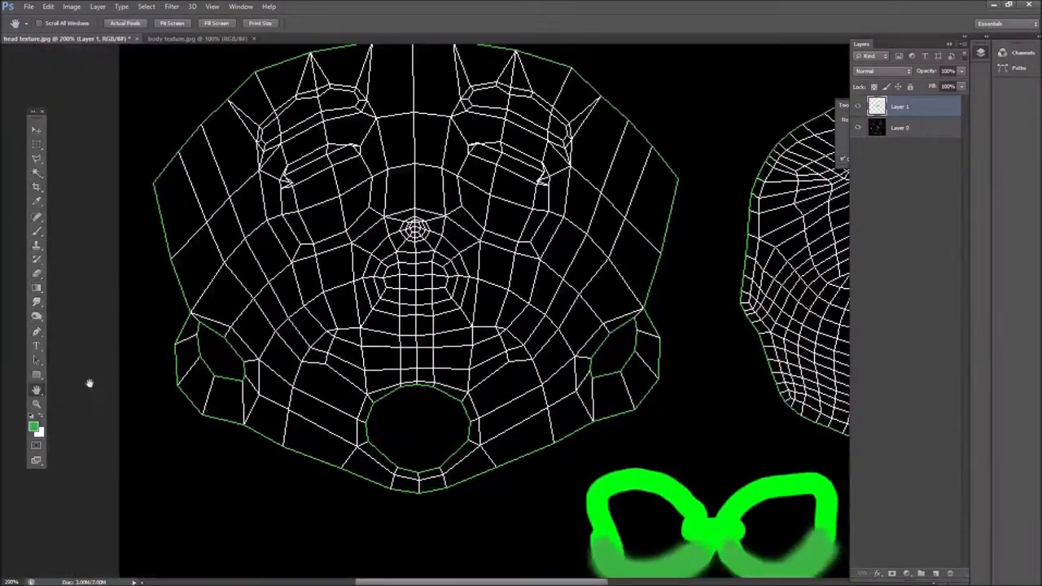
pyautogui.click(35, 403)
pyautogui.keyDown('alt'); pyautogui.click(456, 272); pyautogui.keyUp('alt')
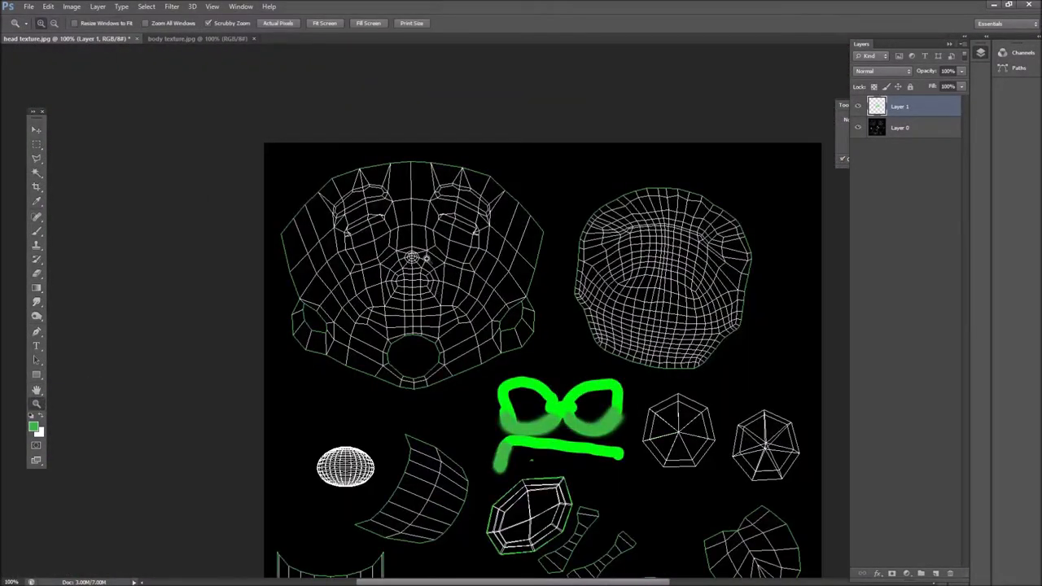
pyautogui.click(429, 252)
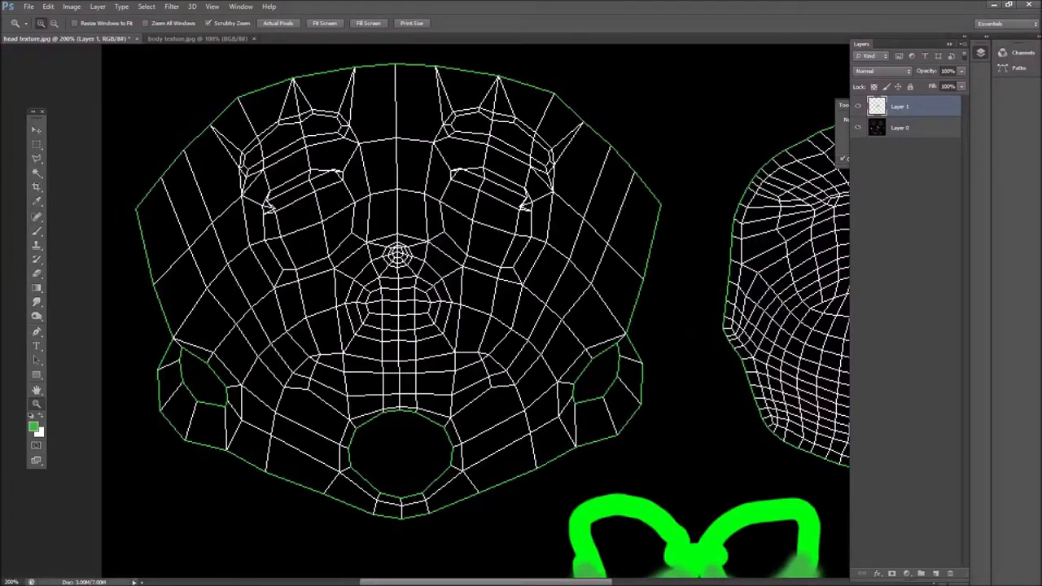
# Step: Try adding a new layer above the painted glasses layer and undo it
pyautogui.click(935, 573)
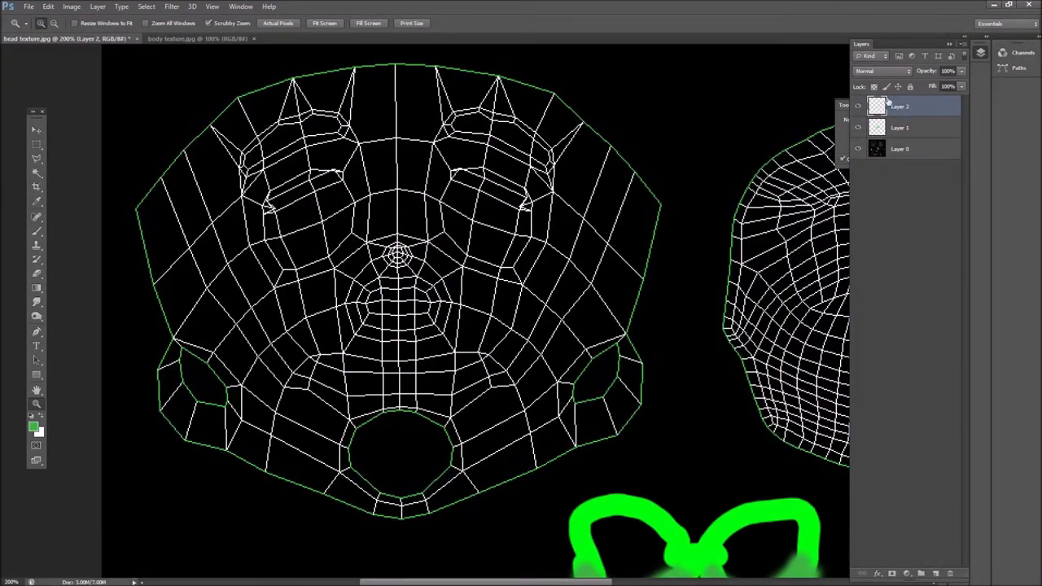
pyautogui.hotkey('ctrl', 'z')
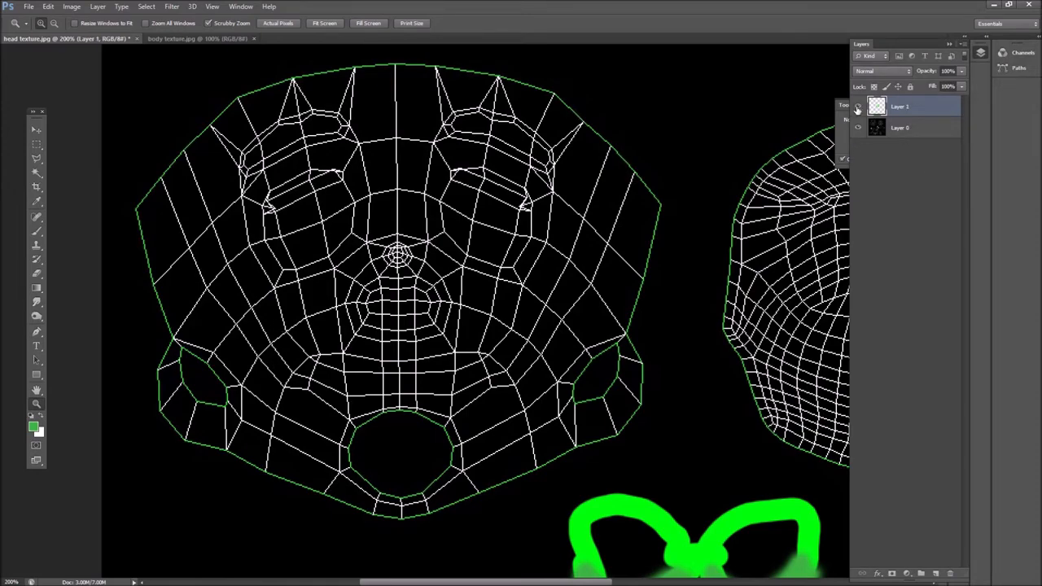
# Step: Set the foreground colour to a light skin tone, e7cc91
pyautogui.click(34, 426)
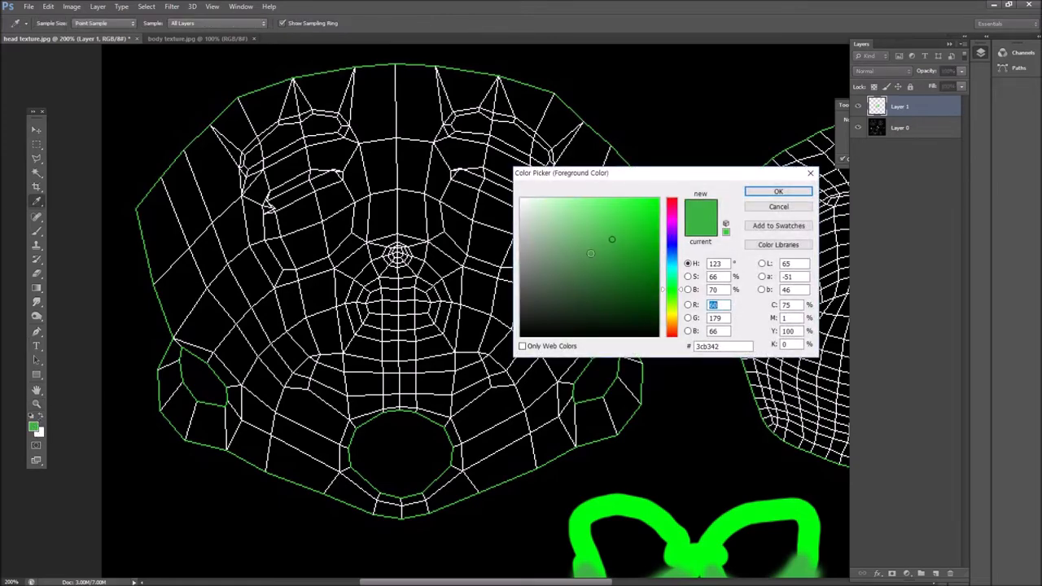
pyautogui.moveTo(675, 319); pyautogui.dragTo(676, 321)
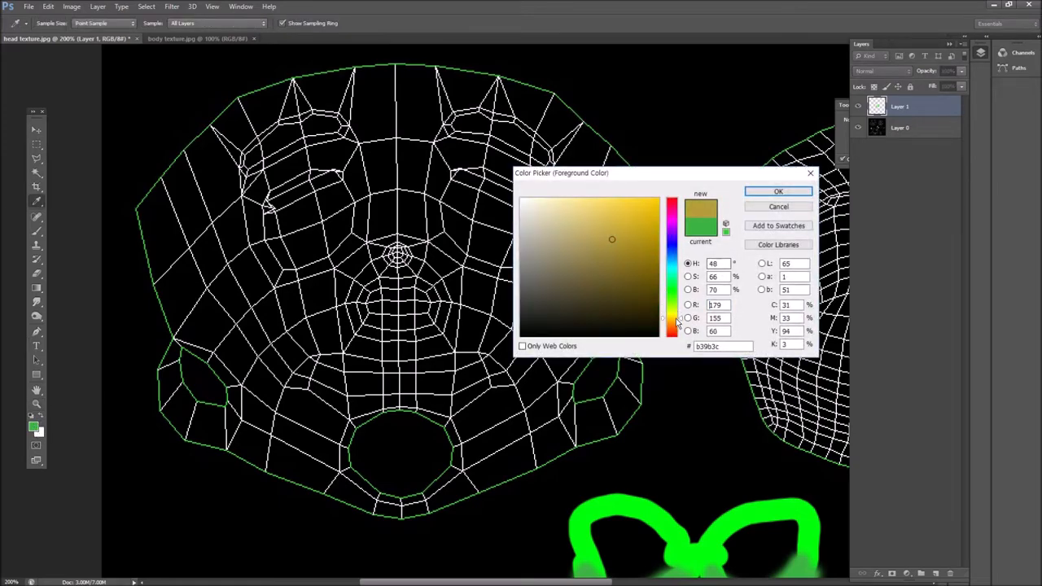
pyautogui.click(599, 220)
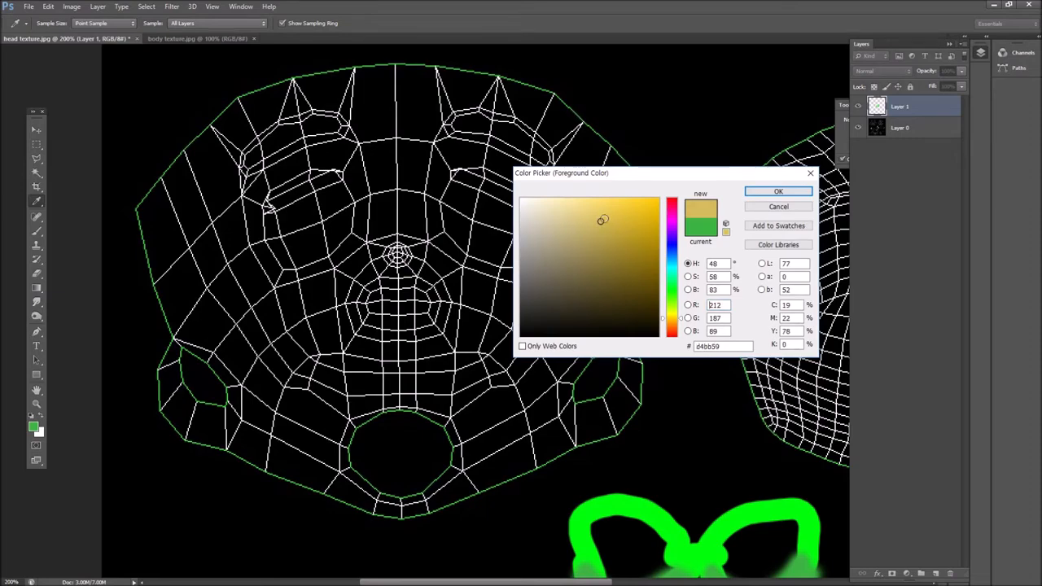
pyautogui.click(586, 213)
pyautogui.click(594, 202)
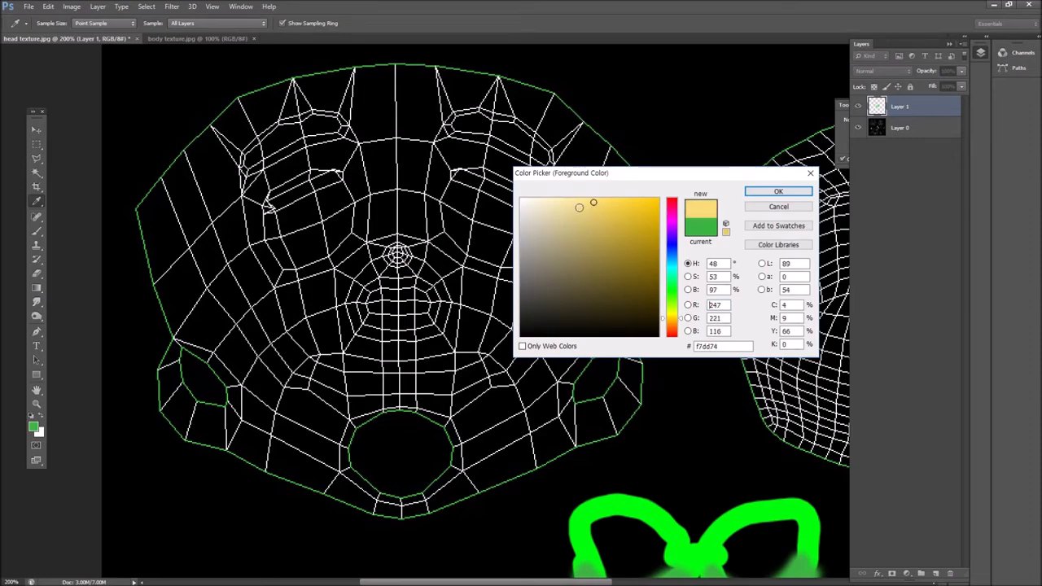
pyautogui.moveTo(677, 310); pyautogui.dragTo(677, 328)
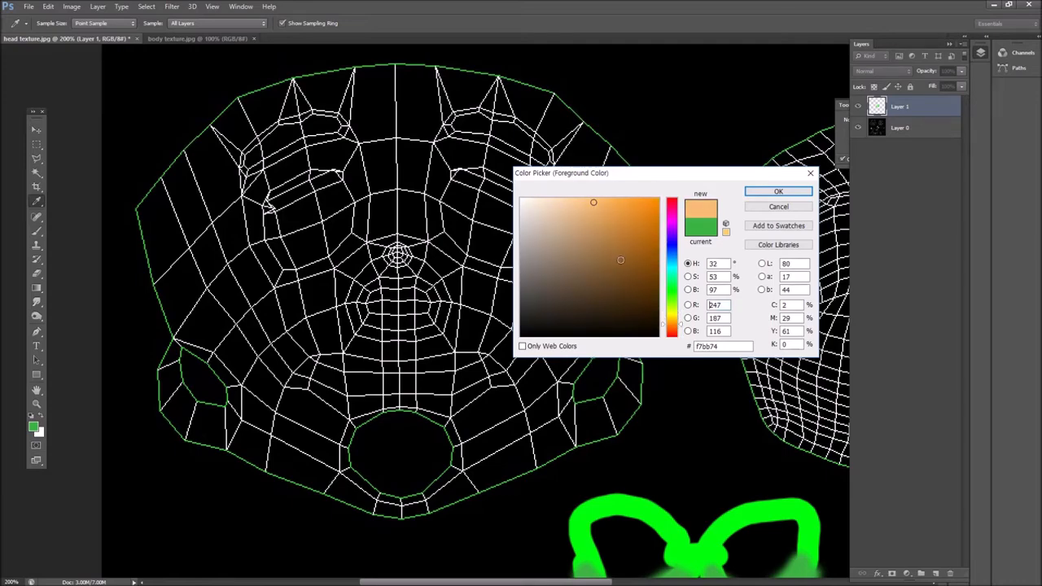
pyautogui.click(581, 212)
pyautogui.click(558, 206)
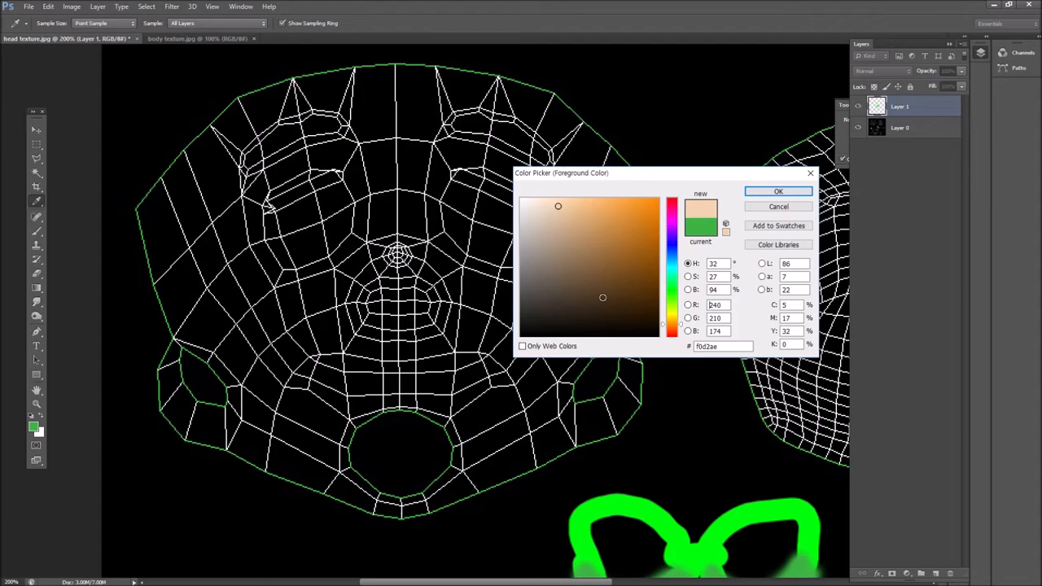
pyautogui.click(612, 279)
pyautogui.click(565, 229)
pyautogui.click(575, 209)
pyautogui.click(566, 207)
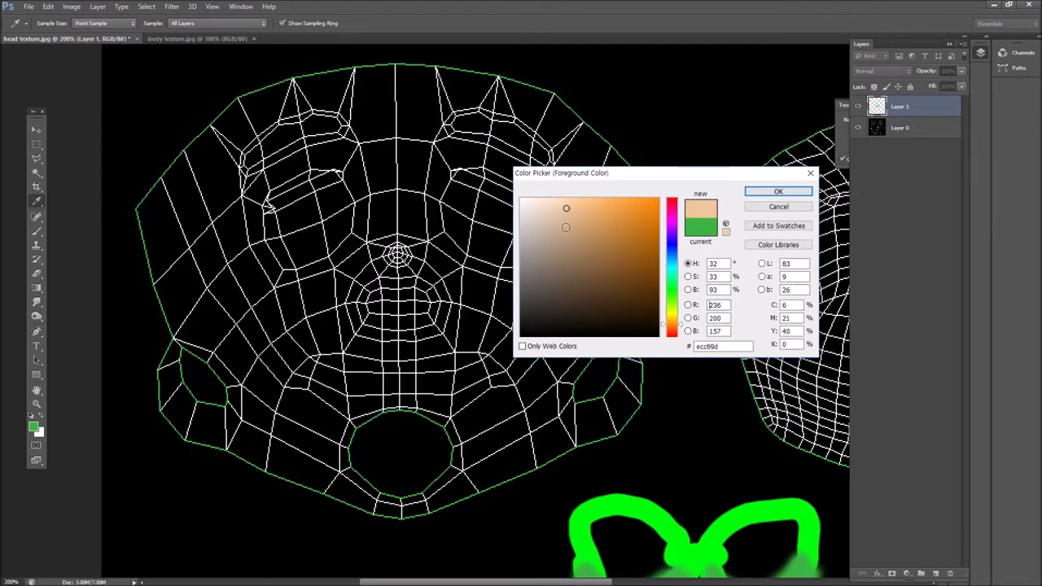
pyautogui.click(571, 225)
pyautogui.click(571, 211)
pyautogui.moveTo(679, 326); pyautogui.dragTo(683, 325)
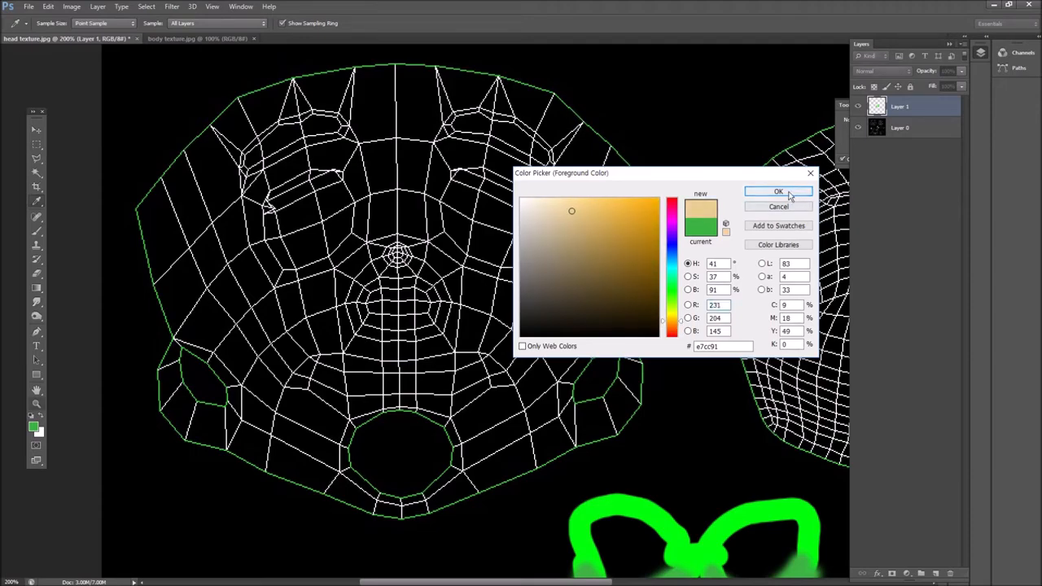
pyautogui.click(777, 191)
pyautogui.press('z')
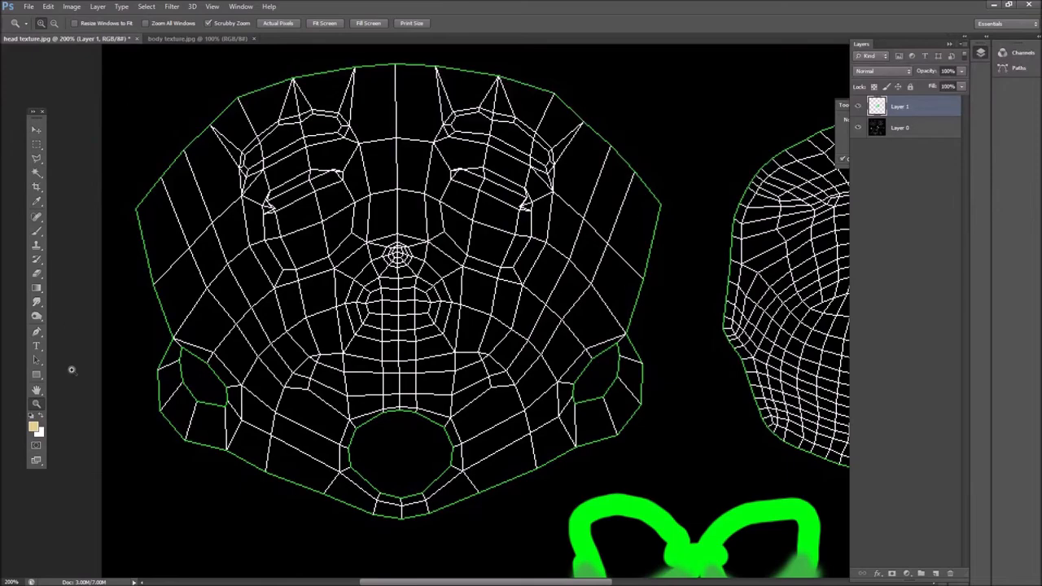
# Step: Outline the area around the face UV template with a polygonal selection, fill it with the skin tone on Layer 1 and deselect
pyautogui.click(37, 232)
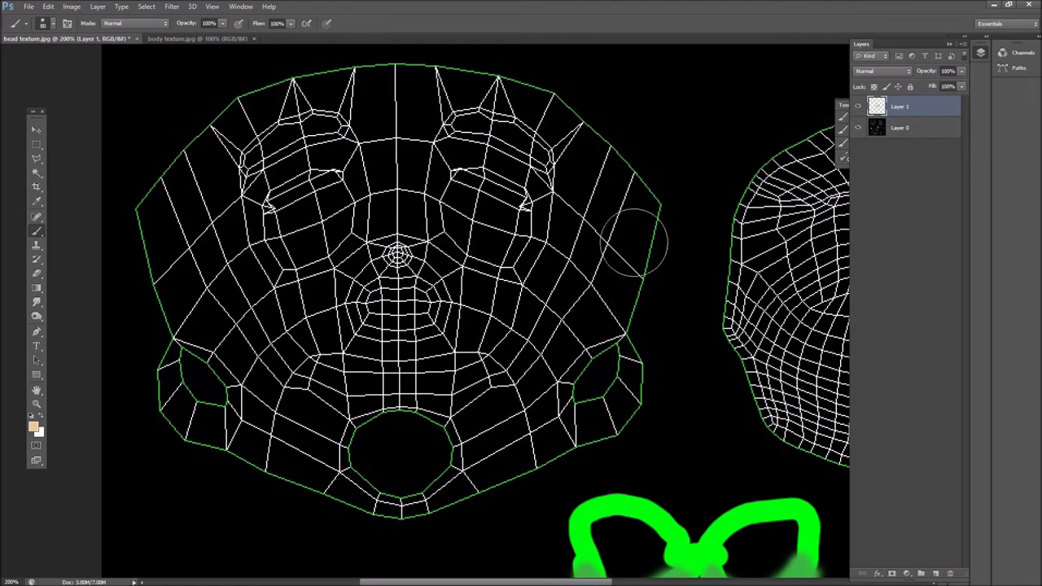
pyautogui.click(41, 162)
pyautogui.click(118, 203)
pyautogui.click(153, 334)
pyautogui.click(132, 427)
pyautogui.click(189, 479)
pyautogui.click(340, 529)
pyautogui.click(468, 535)
pyautogui.click(636, 461)
pyautogui.click(668, 399)
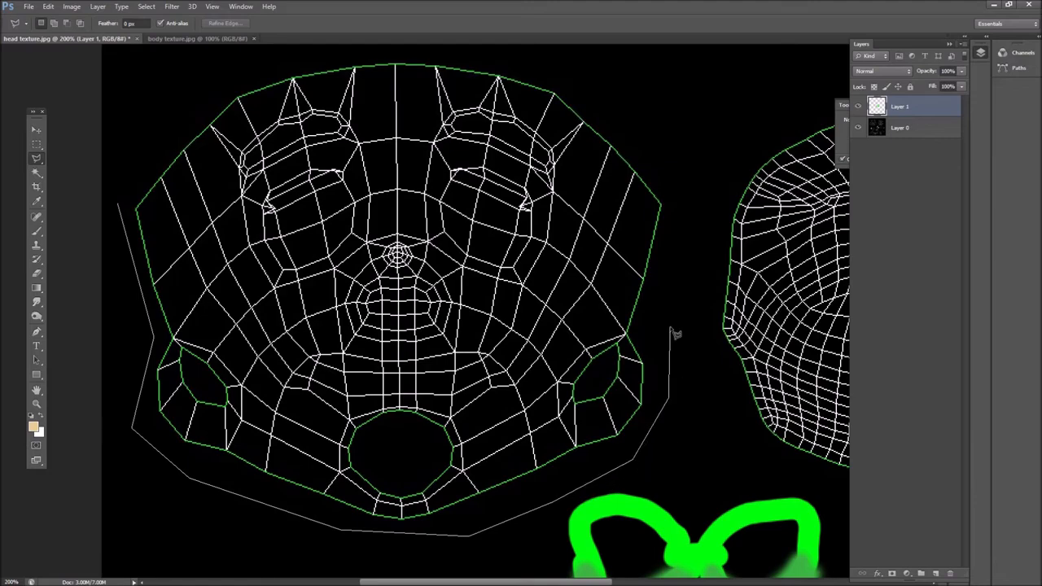
pyautogui.click(673, 139)
pyautogui.click(575, 72)
pyautogui.click(503, 56)
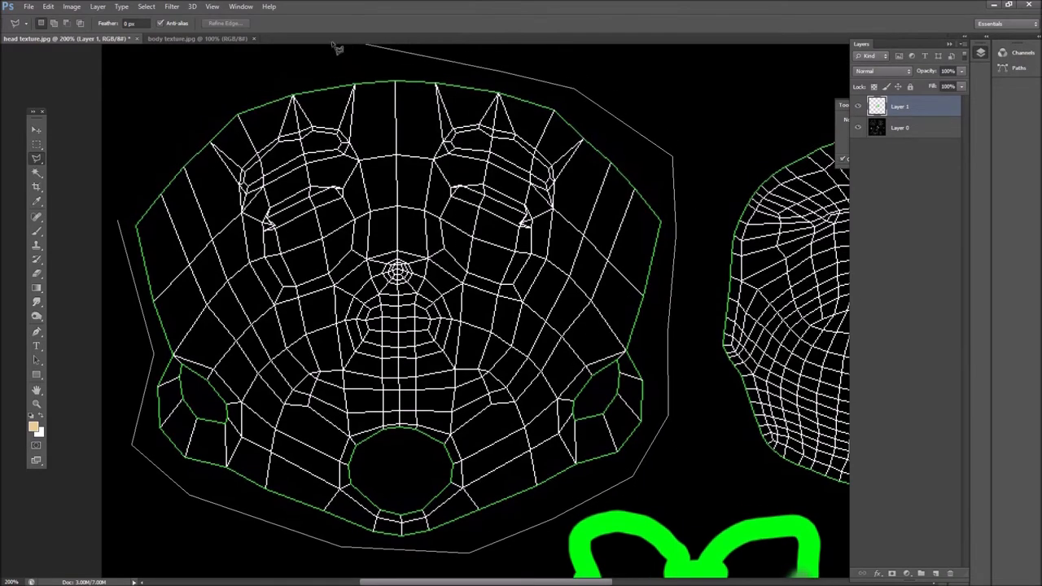
pyautogui.click(302, 64)
pyautogui.click(192, 84)
pyautogui.click(146, 161)
pyautogui.click(121, 224)
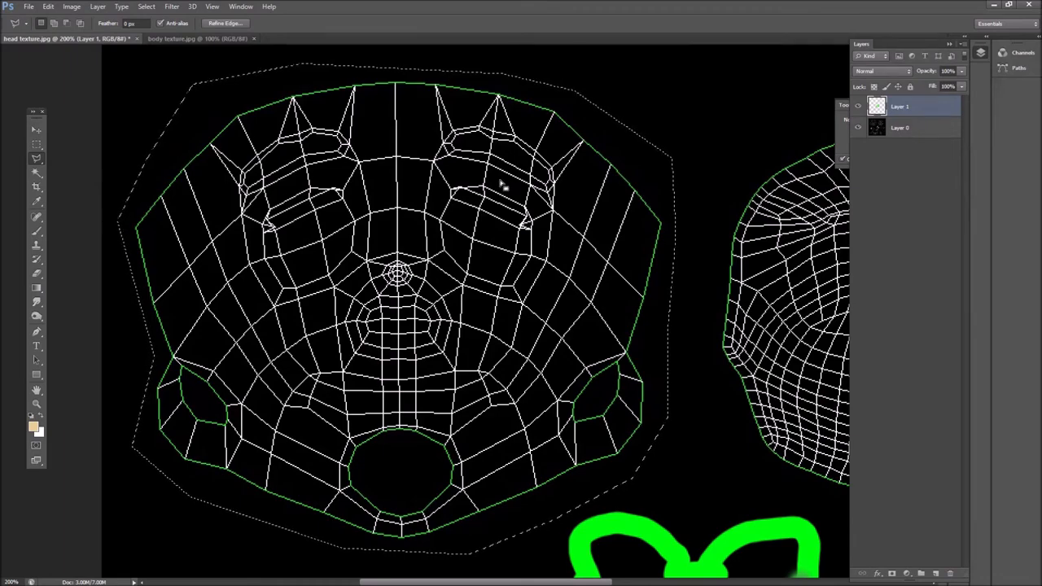
pyautogui.hotkey('alt', 'BackSpace')
pyautogui.hotkey('ctrl', 'd')
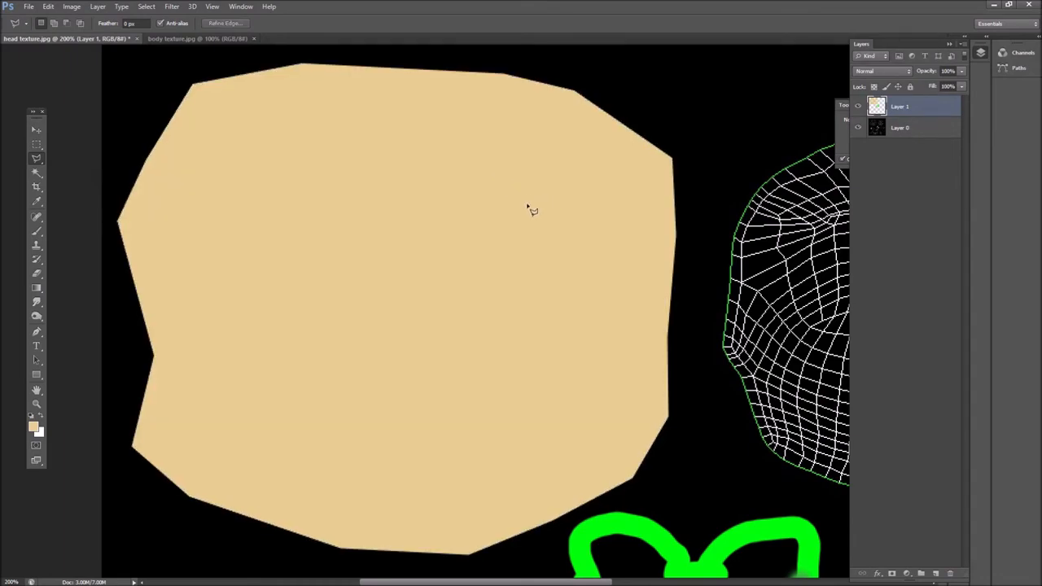
# Step: Lower Layer 1's opacity to 41% to check the skin fill against the UV lines and restore it to 100%
pyautogui.click(962, 72)
pyautogui.click(962, 71)
pyautogui.click(962, 71)
pyautogui.moveTo(966, 84); pyautogui.dragTo(929, 84)
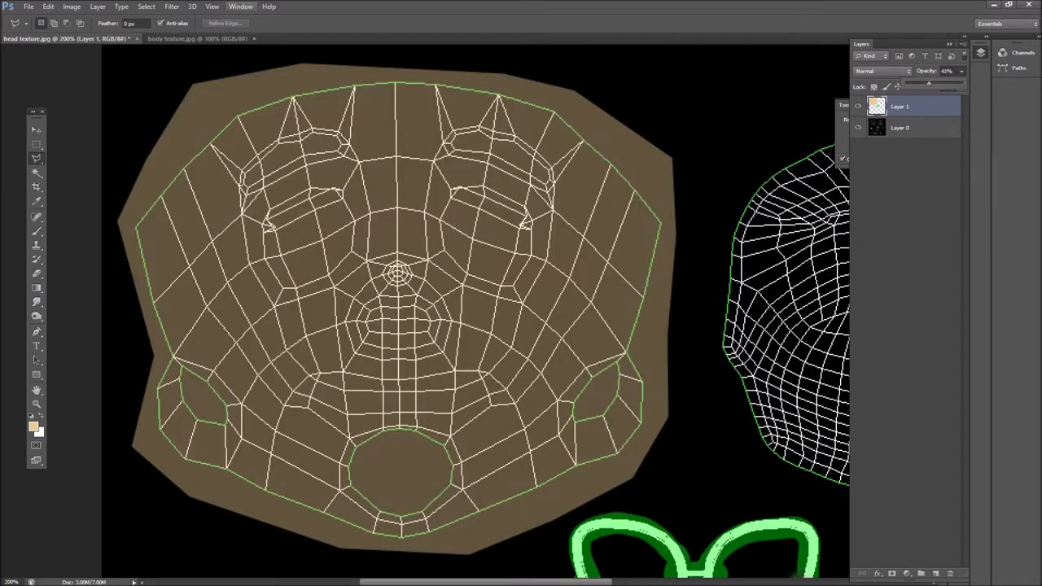
pyautogui.click(28, 6)
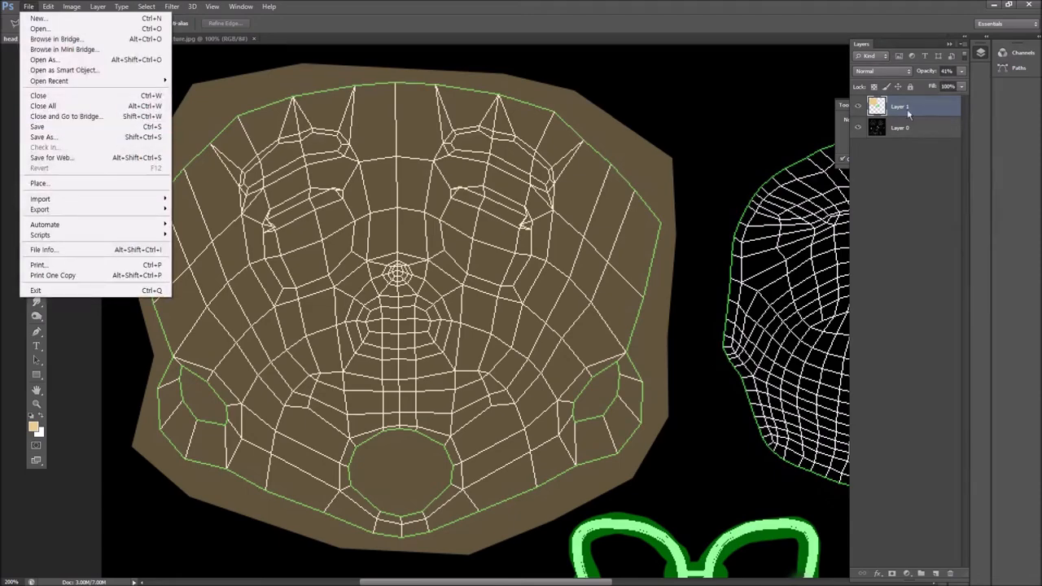
pyautogui.click(926, 168)
pyautogui.click(936, 106)
pyautogui.click(962, 72)
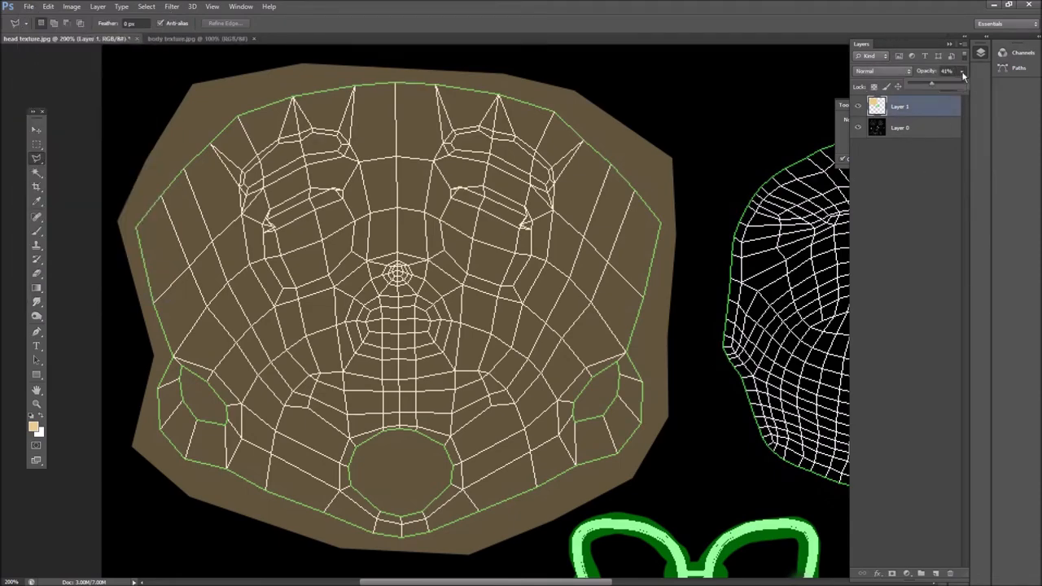
pyautogui.moveTo(933, 84); pyautogui.dragTo(980, 88)
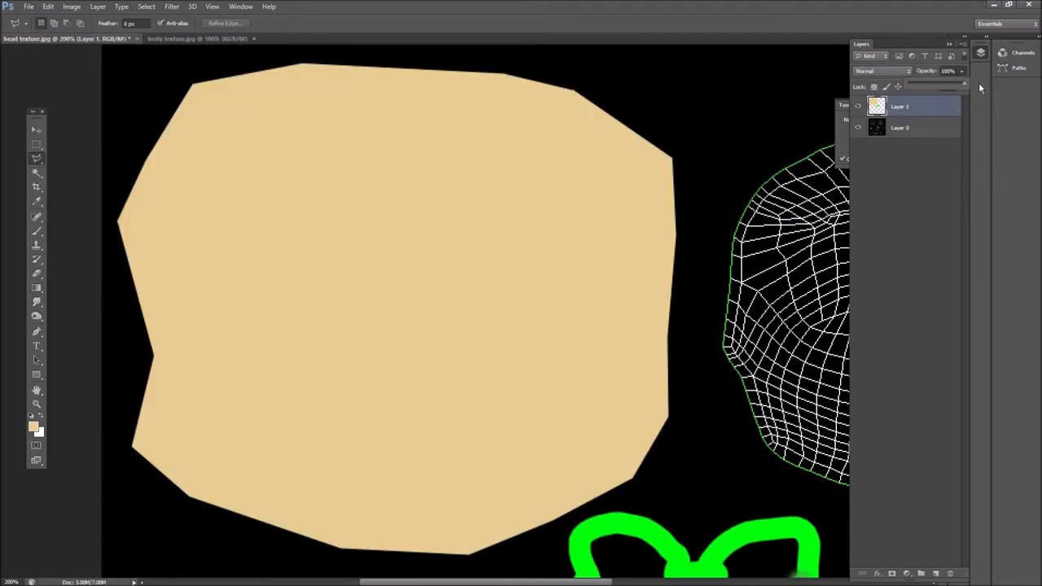
# Step: Save head texture.jpg, switch to 3ds Max and orbit the model to check the skin on the face
pyautogui.click(28, 6)
pyautogui.click(43, 129)
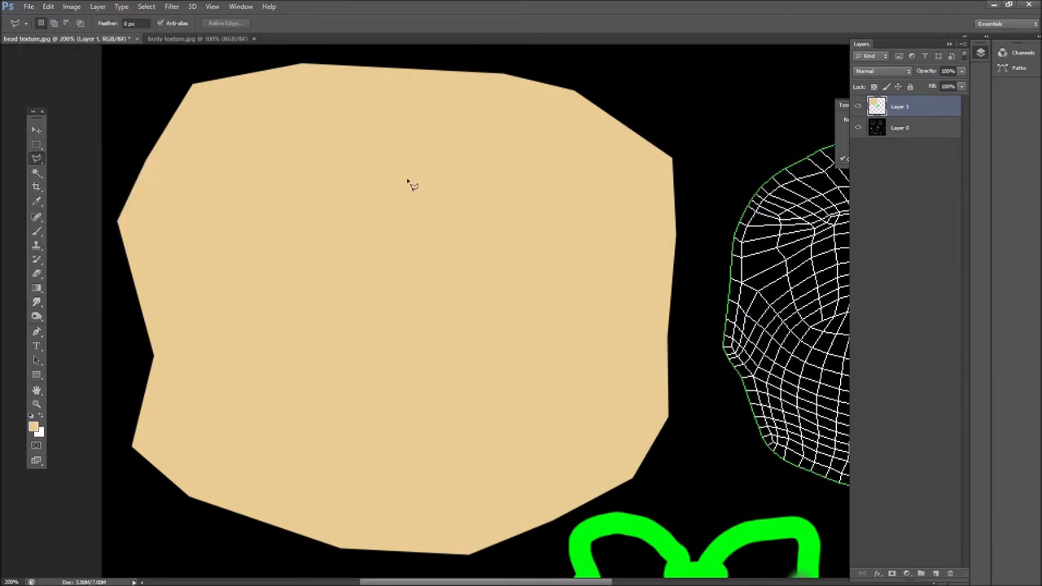
pyautogui.click(993, 5)
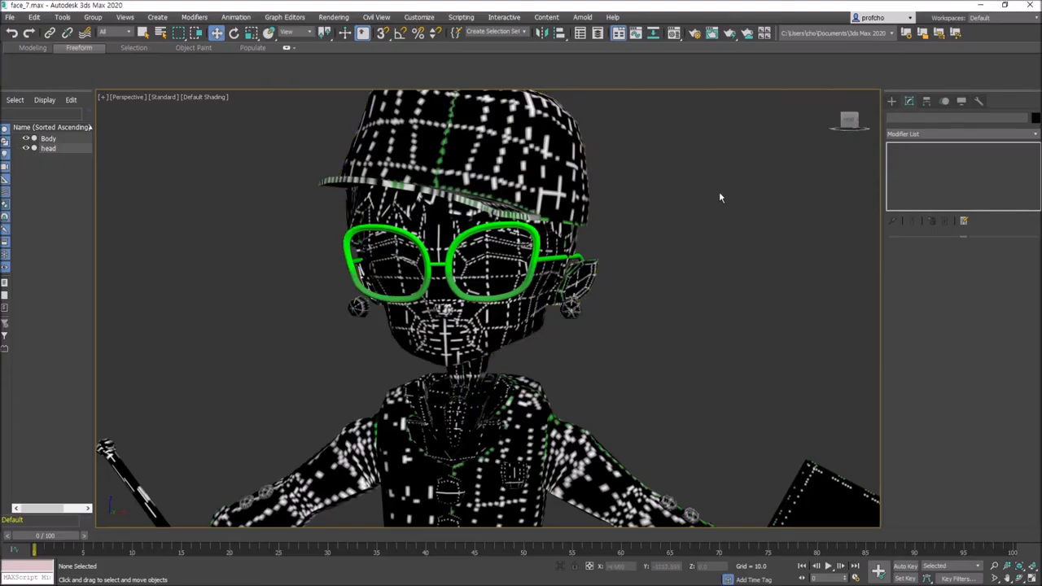
pyautogui.click(1019, 577)
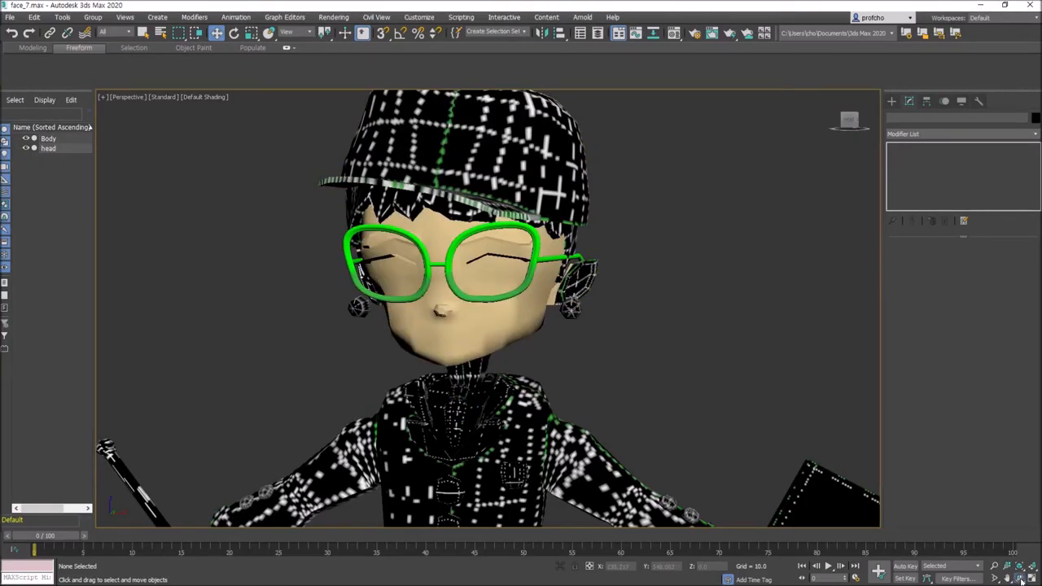
pyautogui.moveTo(622, 329); pyautogui.dragTo(414, 314)
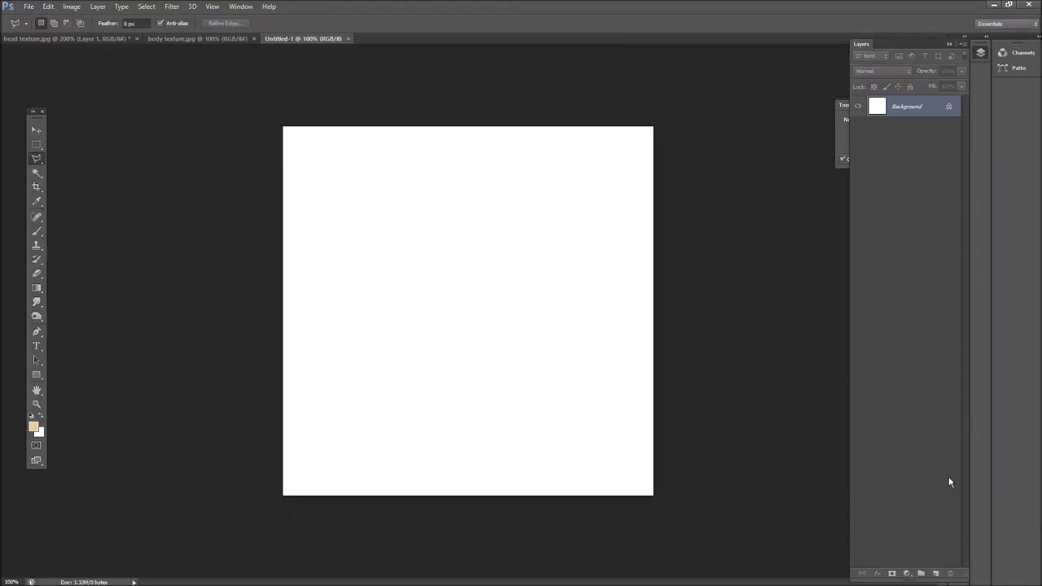
# Step: Paint an arched eyebrow in a greyish mauve on the blank Untitled-1 document in Photoshop, using a brush of size 20
pyautogui.click(34, 428)
pyautogui.click(506, 233)
pyautogui.click(533, 265)
pyautogui.click(37, 232)
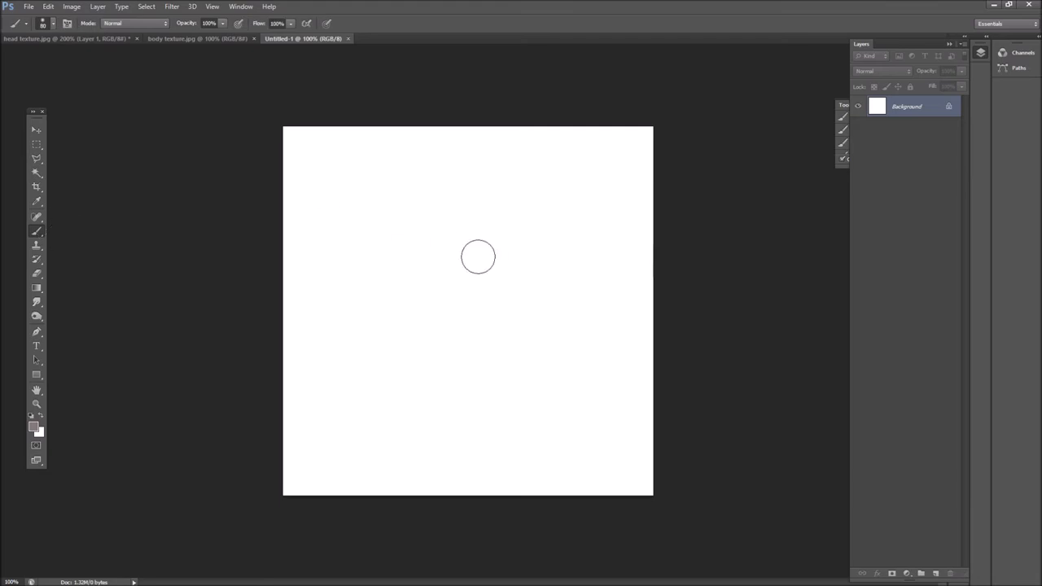
pyautogui.press('[')
pyautogui.press('[')
pyautogui.press('[')
pyautogui.press('[')
pyautogui.press('[')
pyautogui.press('[')
pyautogui.moveTo(451, 274)
pyautogui.mouseDown()
pyautogui.moveTo(535, 241)
pyautogui.moveTo(575, 262)
pyautogui.mouseUp()
pyautogui.moveTo(464, 268)
pyautogui.mouseDown()
pyautogui.moveTo(488, 254)
pyautogui.moveTo(574, 265)
pyautogui.moveTo(449, 283)
pyautogui.moveTo(569, 269)
pyautogui.mouseUp()
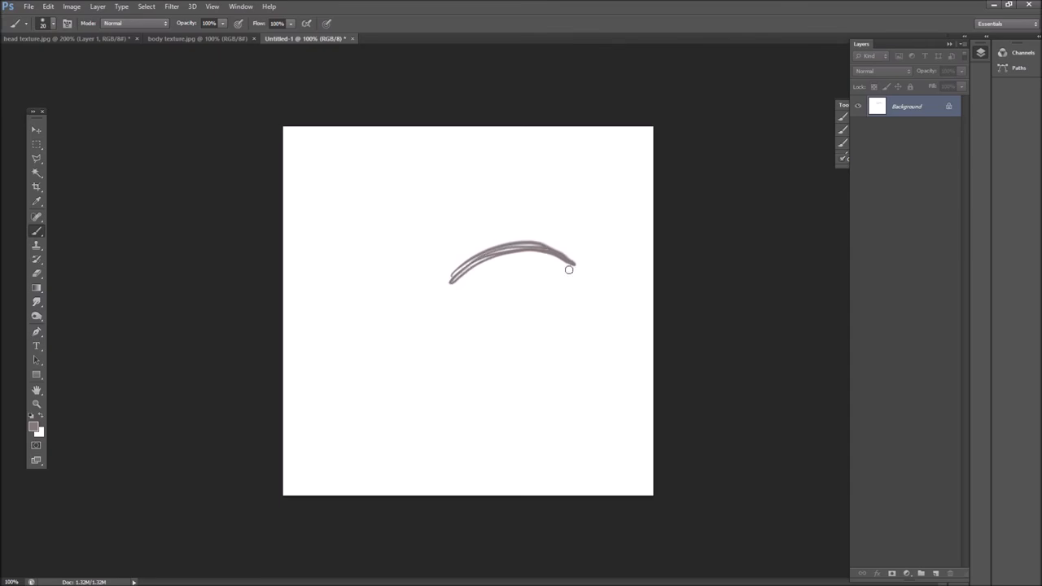
# Step: Paint the upper and lower eyelid lines below the eyebrow and outline the round iris between them
pyautogui.moveTo(473, 305)
pyautogui.mouseDown()
pyautogui.moveTo(516, 289)
pyautogui.moveTo(557, 298)
pyautogui.moveTo(477, 309)
pyautogui.moveTo(545, 295)
pyautogui.mouseUp()
pyautogui.moveTo(485, 354)
pyautogui.mouseDown()
pyautogui.moveTo(546, 345)
pyautogui.moveTo(504, 356)
pyautogui.moveTo(527, 355)
pyautogui.mouseUp()
pyautogui.moveTo(548, 296); pyautogui.dragTo(571, 292)
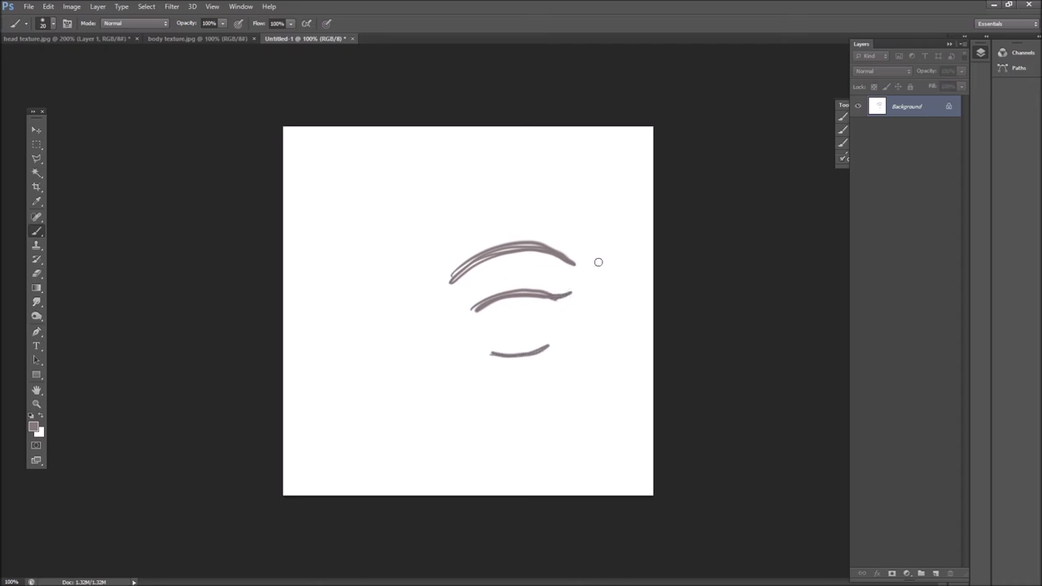
pyautogui.moveTo(486, 309); pyautogui.dragTo(494, 352)
pyautogui.hotkey('ctrl', 'z')
pyautogui.moveTo(500, 300); pyautogui.dragTo(502, 346)
pyautogui.moveTo(542, 298); pyautogui.dragTo(546, 324)
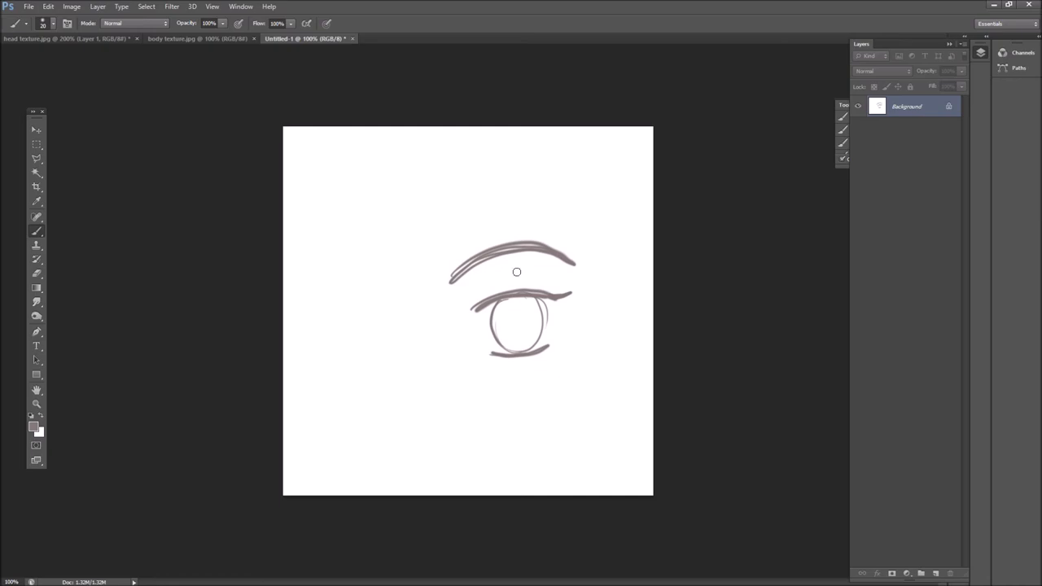
# Step: Paint the pupil, a small highlight ring at the iris's upper left and shading lines inside the iris
pyautogui.moveTo(511, 318); pyautogui.dragTo(520, 331)
pyautogui.hotkey('ctrl', 'alt', 'z')
pyautogui.hotkey('ctrl', 'alt', 'z')
pyautogui.moveTo(518, 316); pyautogui.dragTo(516, 321)
pyautogui.moveTo(508, 319)
pyautogui.mouseDown()
pyautogui.moveTo(496, 330)
pyautogui.moveTo(537, 332)
pyautogui.moveTo(502, 312)
pyautogui.moveTo(521, 302)
pyautogui.moveTo(538, 327)
pyautogui.moveTo(494, 314)
pyautogui.moveTo(501, 304)
pyautogui.mouseUp()
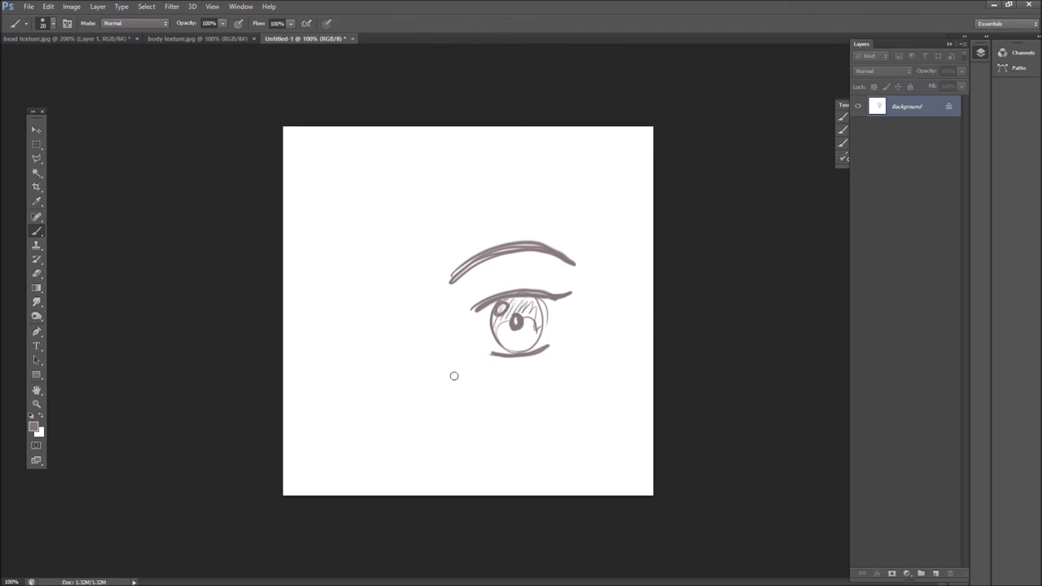
pyautogui.moveTo(518, 324); pyautogui.dragTo(537, 330)
# Step: Add a row of short slanted strokes below the lower eyelid
pyautogui.moveTo(496, 363); pyautogui.dragTo(494, 383)
pyautogui.moveTo(520, 368); pyautogui.dragTo(527, 377)
pyautogui.moveTo(542, 355)
pyautogui.mouseDown()
pyautogui.moveTo(538, 369)
pyautogui.moveTo(552, 365)
pyautogui.mouseUp()
# Step: Erase the highlight at the iris's upper left with a much smaller eraser, opening up the outline there
pyautogui.click(36, 274)
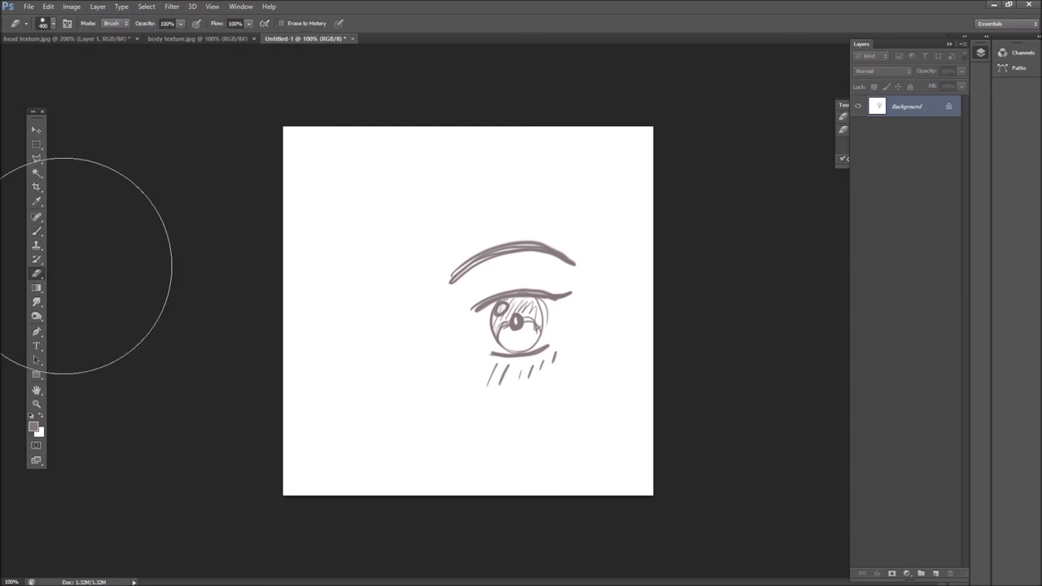
pyautogui.press('[')
pyautogui.press('[')
pyautogui.press('[')
pyautogui.press('[')
pyautogui.press('[')
pyautogui.press('[')
pyautogui.press('[')
pyautogui.press('[')
pyautogui.press('[')
pyautogui.press('[')
pyautogui.press('[')
pyautogui.press('[')
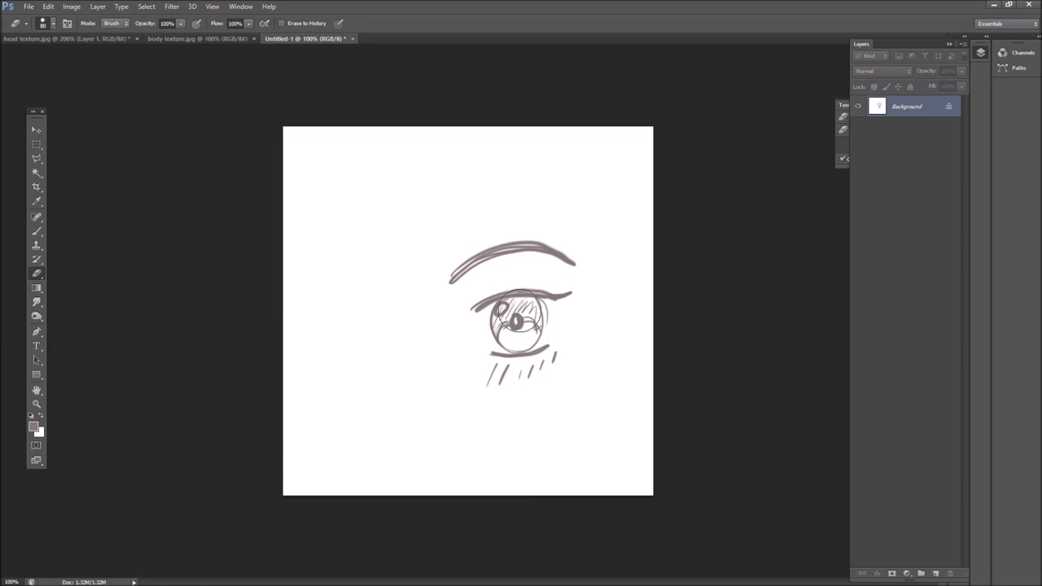
pyautogui.press('[')
pyautogui.press('[')
pyautogui.press('[')
pyautogui.press('[')
pyautogui.press('[')
pyautogui.moveTo(500, 307); pyautogui.dragTo(501, 306)
# Step: Darken the pupil and the iris above it with the Brush and add short strokes around the pupil
pyautogui.click(39, 232)
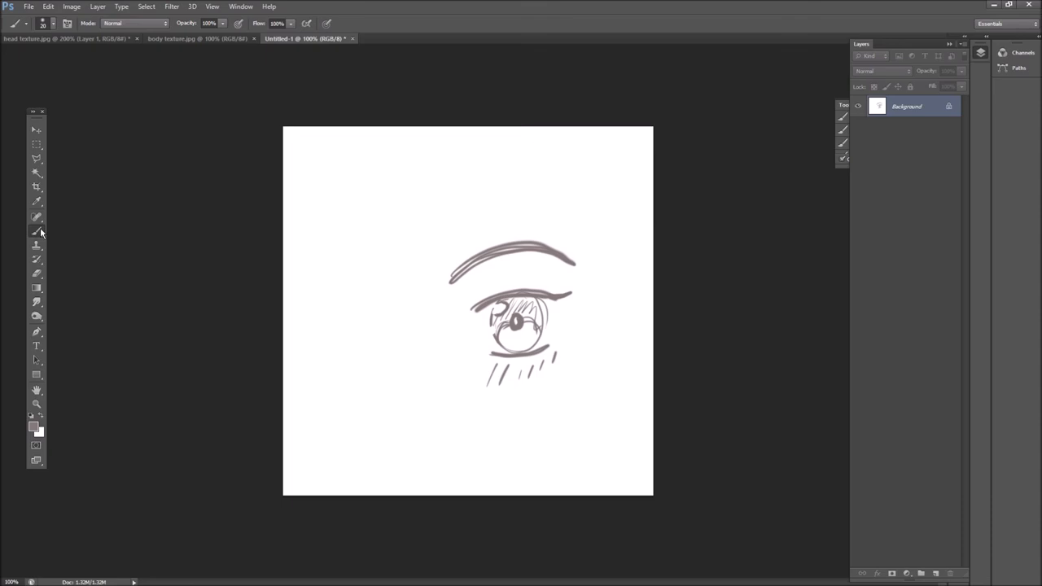
pyautogui.moveTo(520, 325)
pyautogui.mouseDown()
pyautogui.moveTo(511, 339)
pyautogui.moveTo(531, 332)
pyautogui.mouseUp()
pyautogui.moveTo(528, 327); pyautogui.dragTo(527, 309)
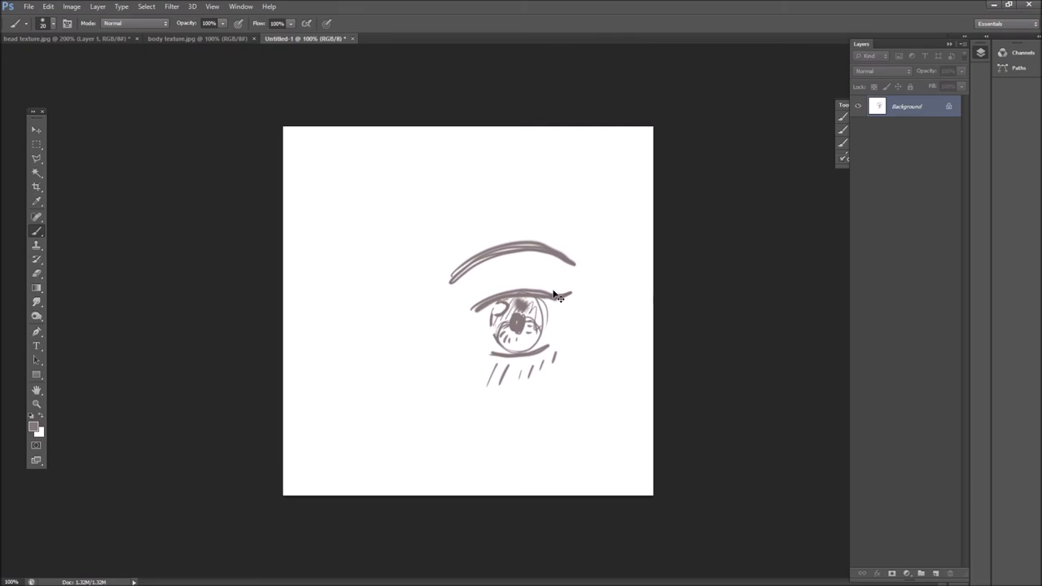